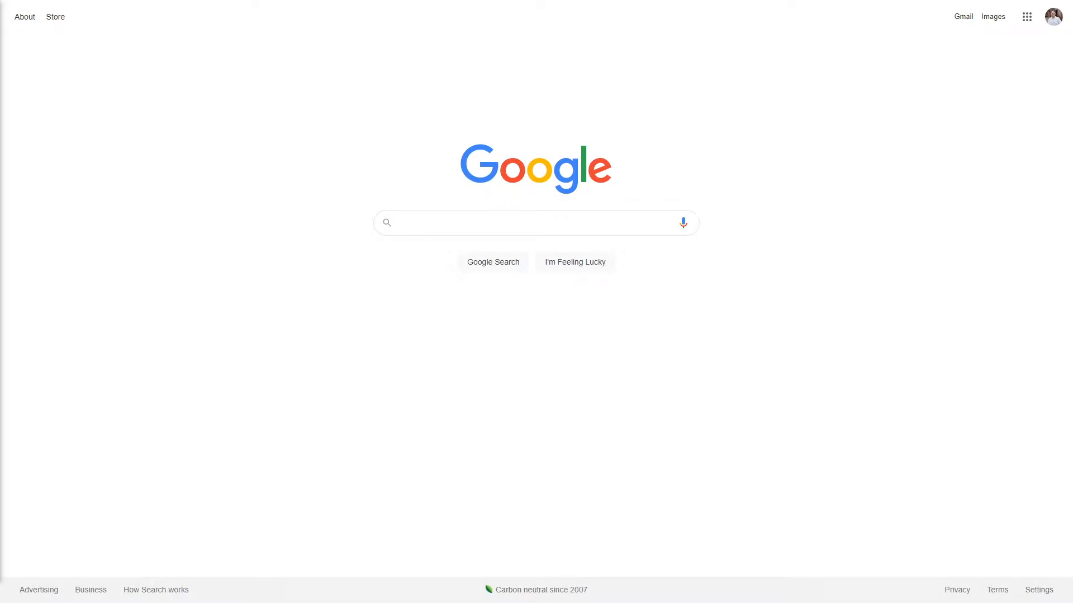
# - Search Google for "domain registration"
pyautogui.click(489, 218)
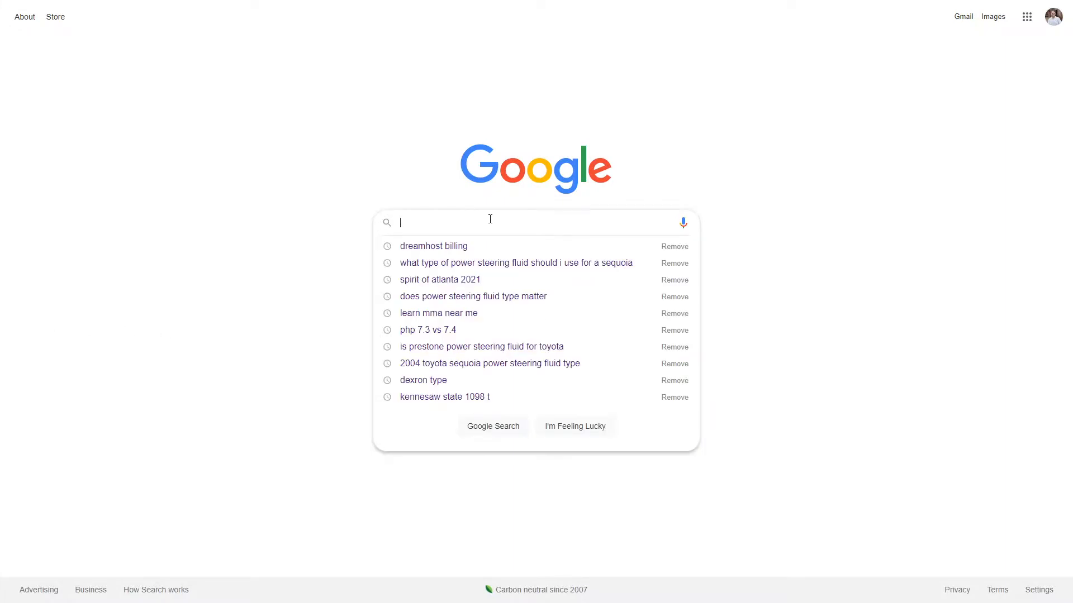
pyautogui.write('domain re')
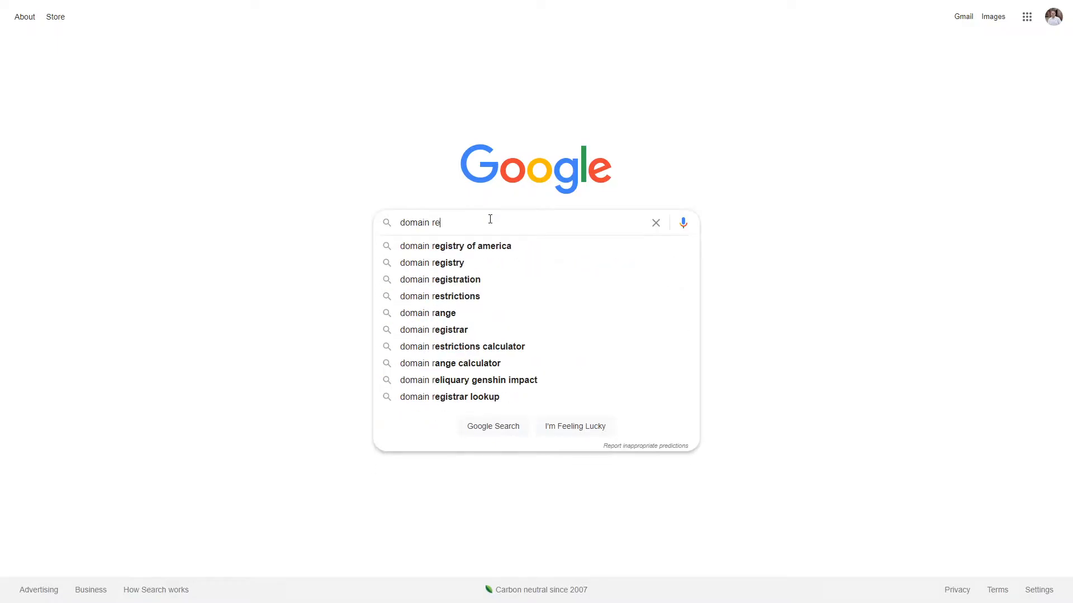
pyautogui.write('gistartion')
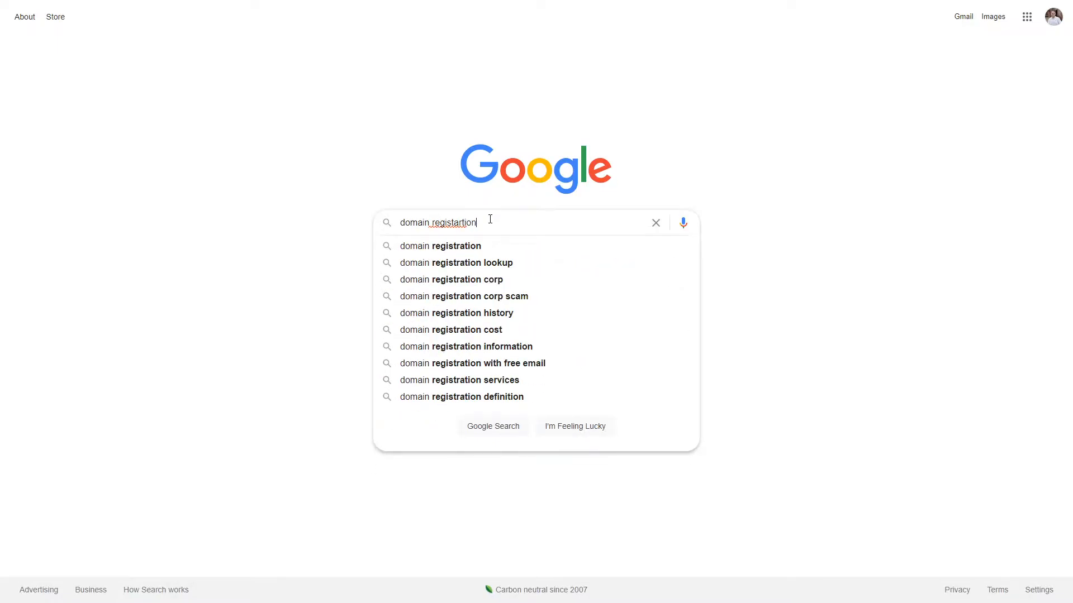
pyautogui.press('Down')
pyautogui.press('Return')
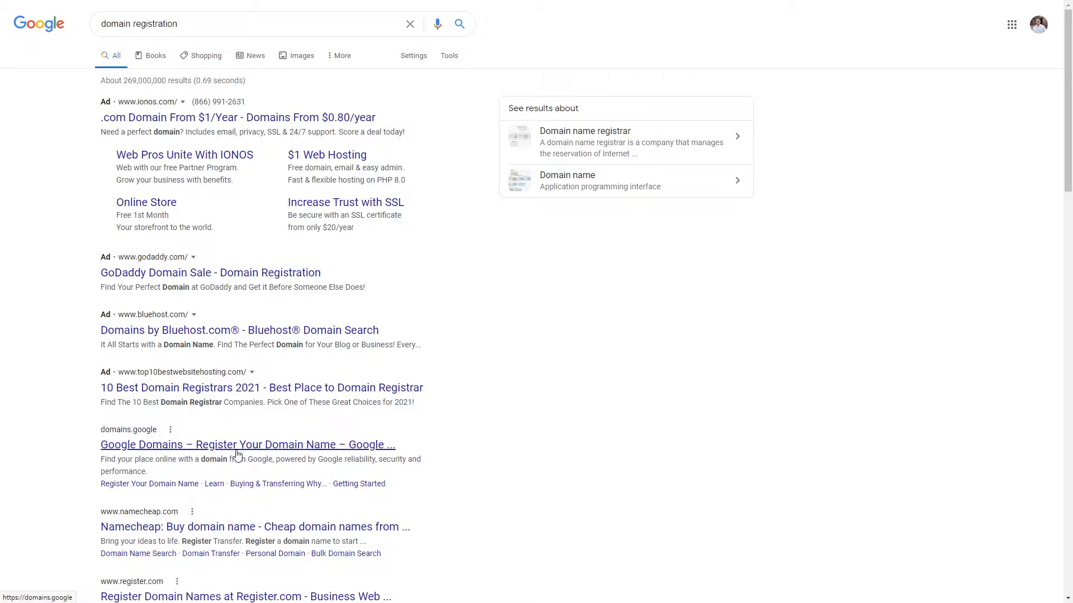
# - Open the Google Domains result and search for a new domain made of the presenter's full name
pyautogui.click(271, 456)
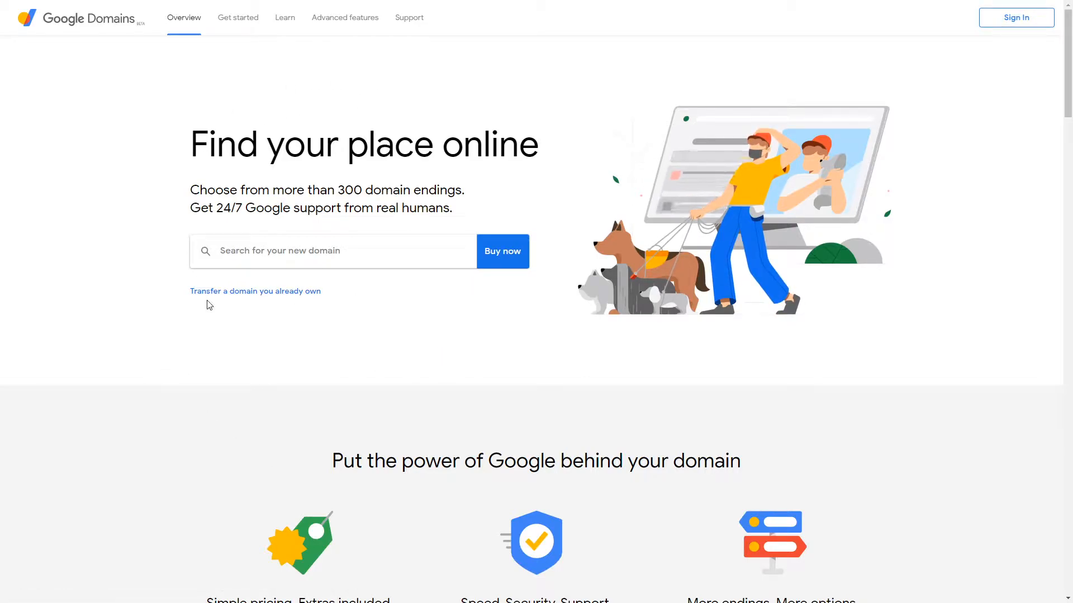
pyautogui.click(274, 242)
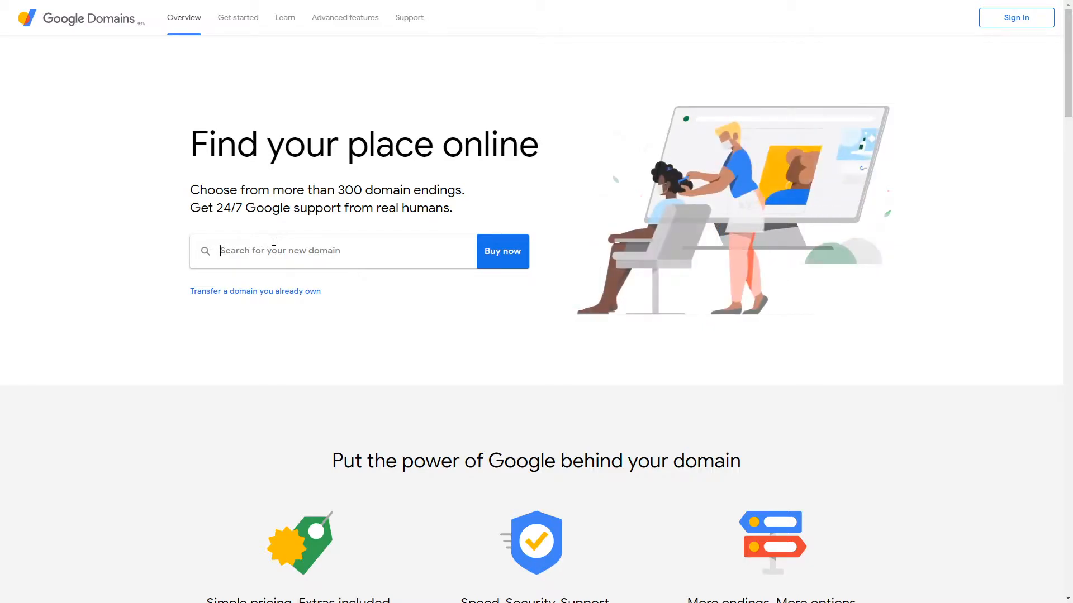
pyautogui.write('connordensmore')
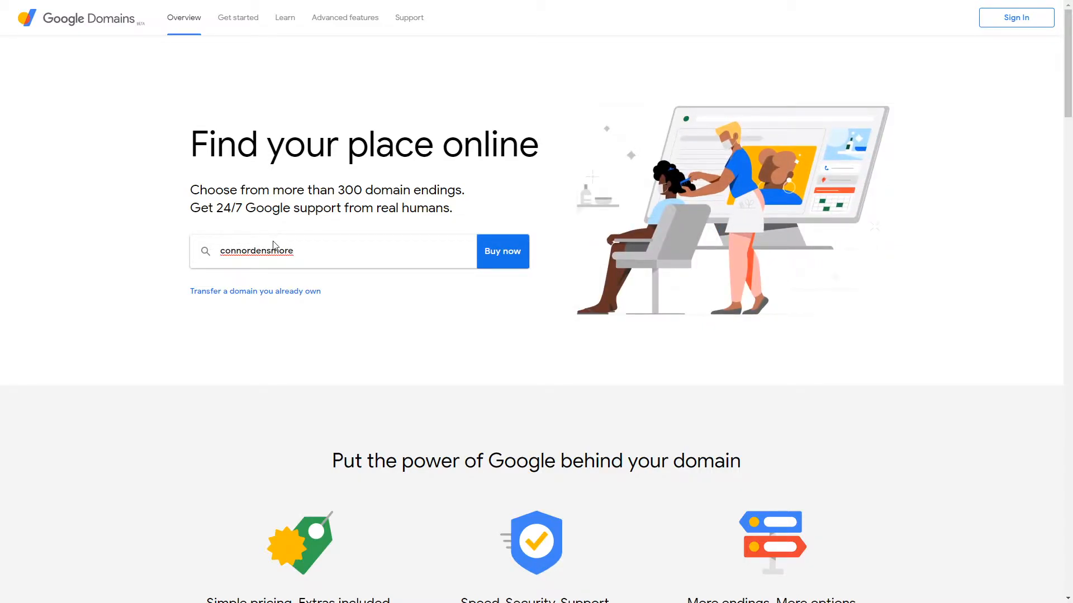
pyautogui.press('Return')
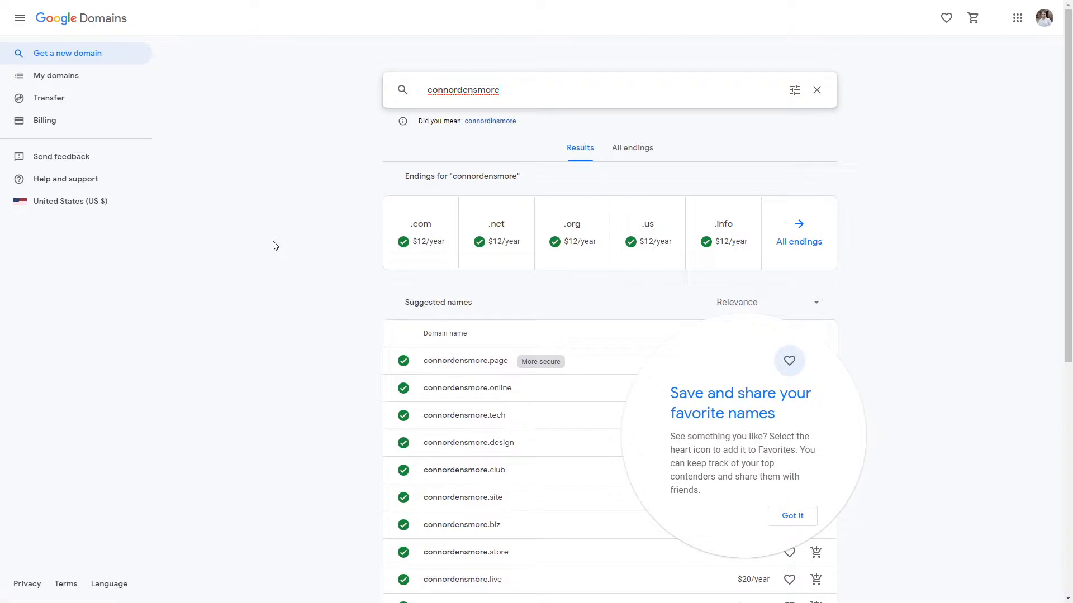
# - Dismiss the favorites tip and browse the suggested domain endings and their yearly prices
pyautogui.click(935, 338)
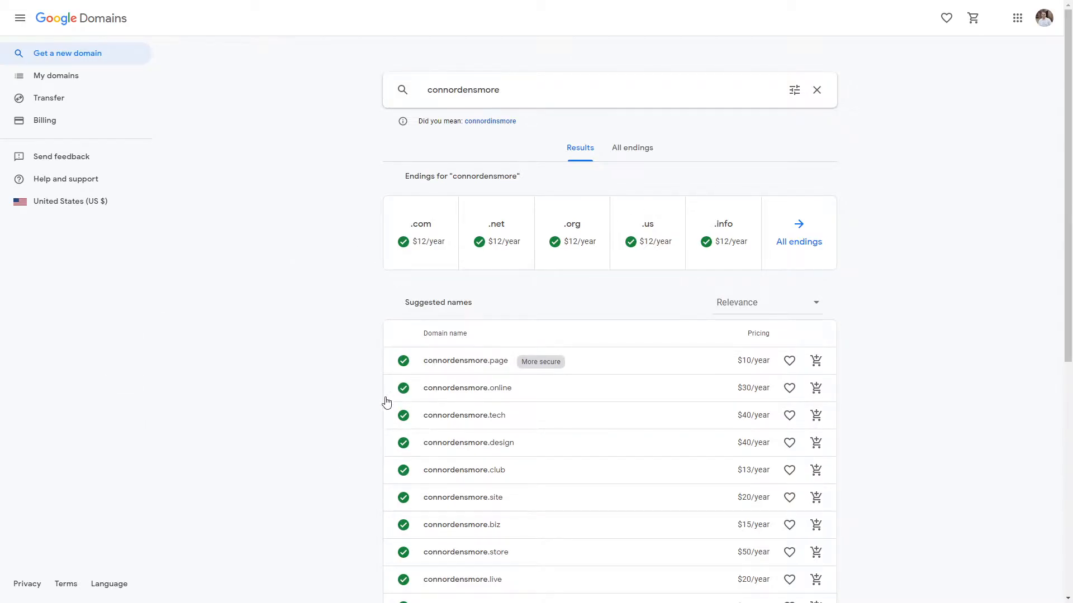
pyautogui.scroll(-3, 385, 397)
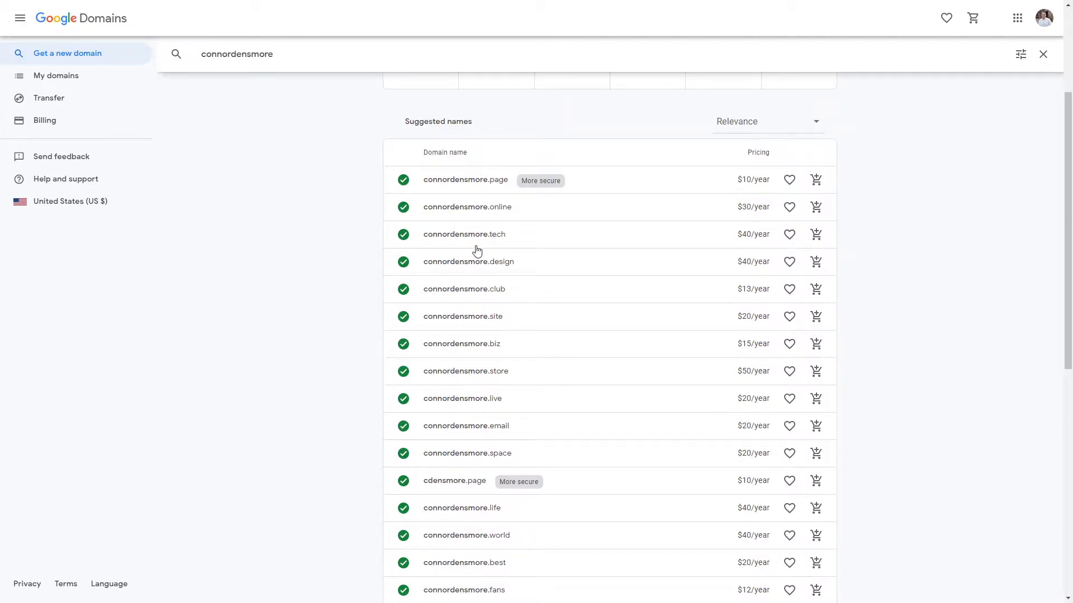
pyautogui.scroll(-5, 332, 309)
pyautogui.scroll(-4, 329, 306)
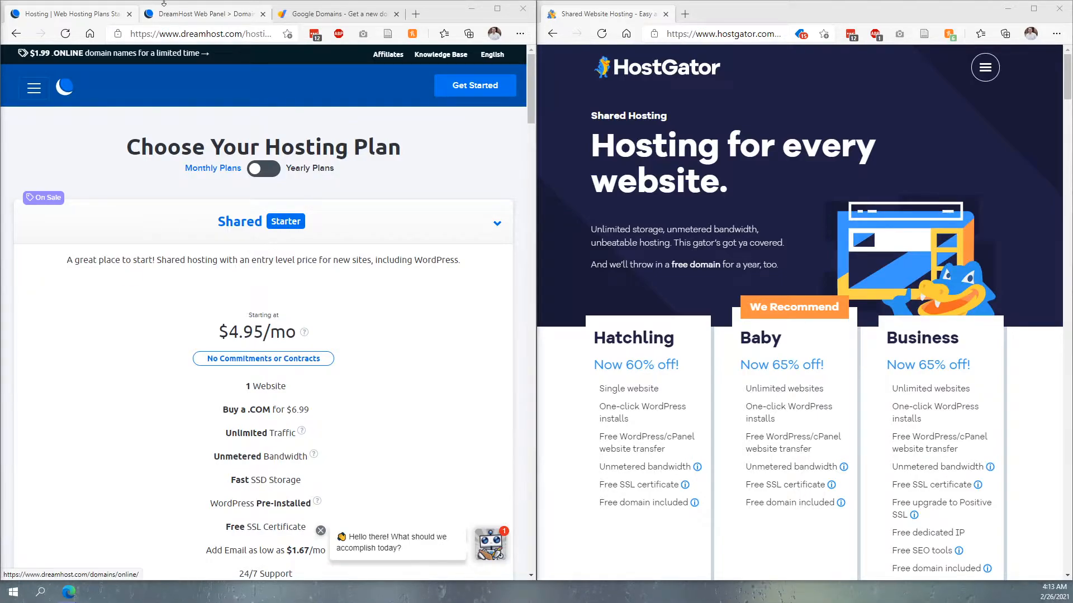
# - Examine the DreamHost Shared hosting plan's description, price and included features
pyautogui.moveTo(182, 34); pyautogui.dragTo(244, 35)
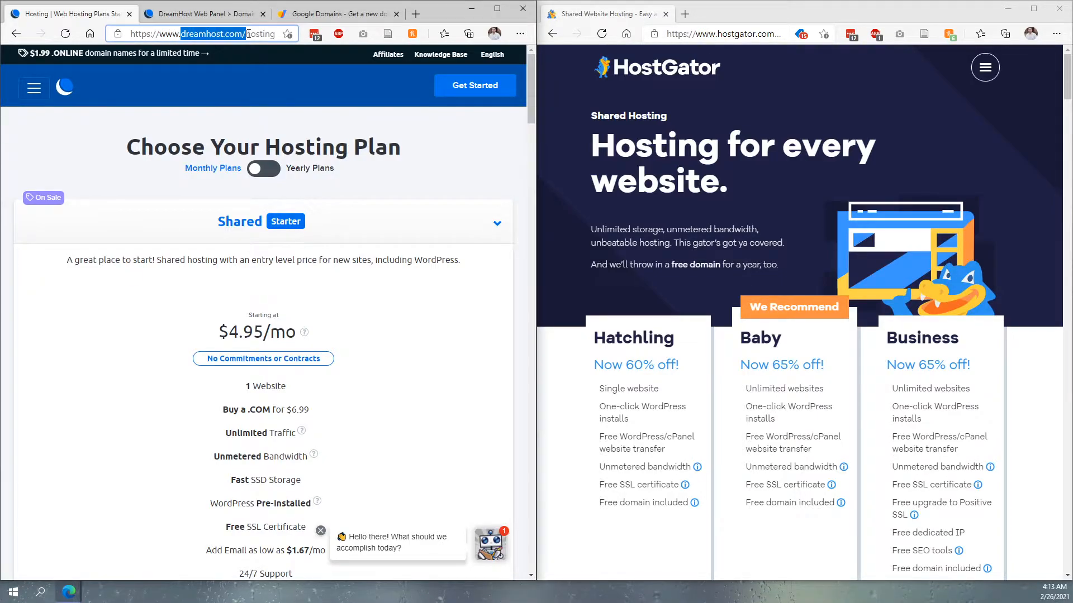
pyautogui.click(276, 90)
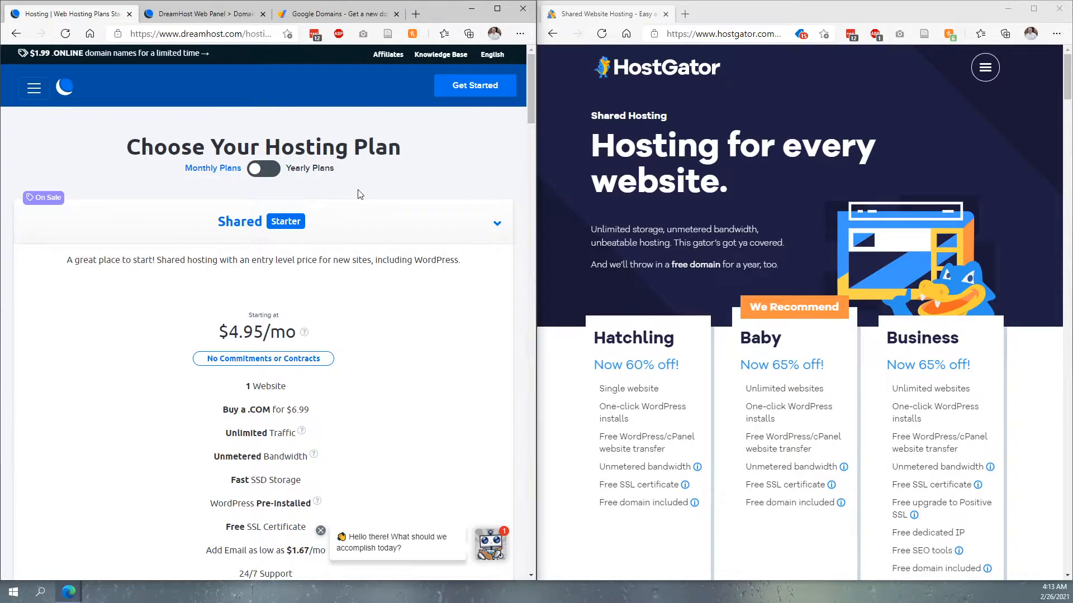
pyautogui.scroll(-3, 351, 211)
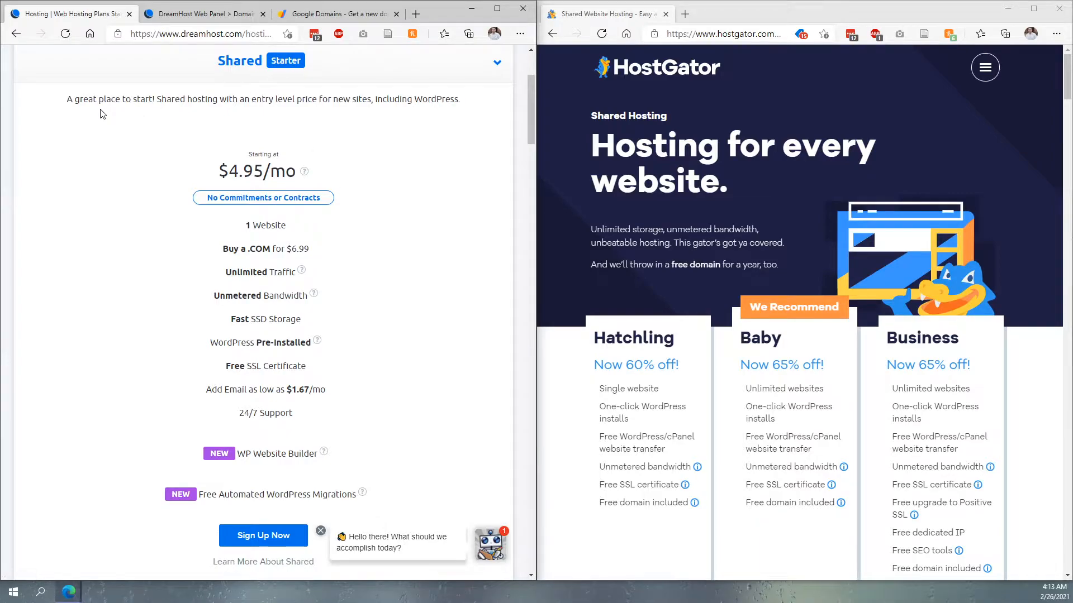
pyautogui.moveTo(64, 100); pyautogui.dragTo(370, 97)
pyautogui.click(376, 98)
pyautogui.tripleClick(277, 226)
pyautogui.click(353, 231)
pyautogui.moveTo(225, 272); pyautogui.dragTo(331, 299)
pyautogui.click(351, 298)
# - Compare the DreamPress plan's features and price with the Shared plan
pyautogui.scroll(-5, 342, 280)
pyautogui.scroll(-4, 343, 280)
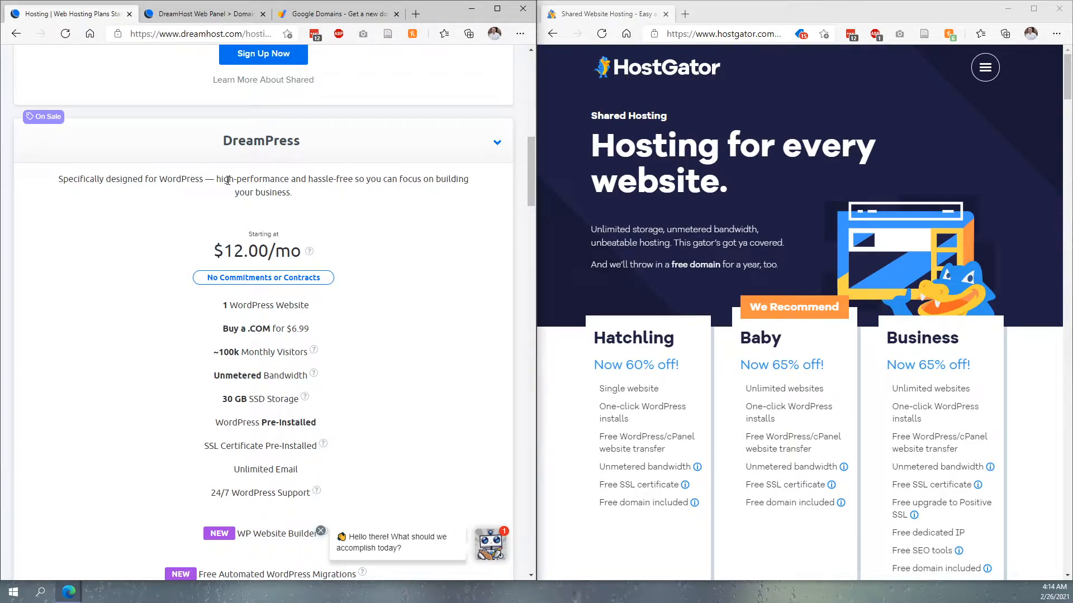
pyautogui.moveTo(228, 180); pyautogui.dragTo(419, 236)
pyautogui.click(421, 237)
pyautogui.scroll(6, 338, 253)
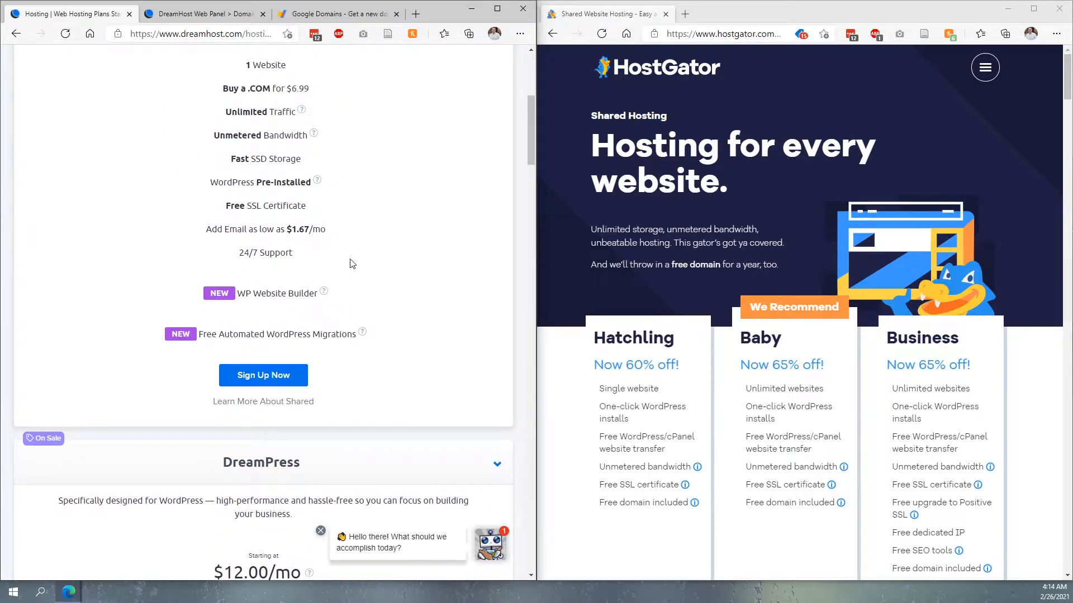
pyautogui.scroll(3, 352, 264)
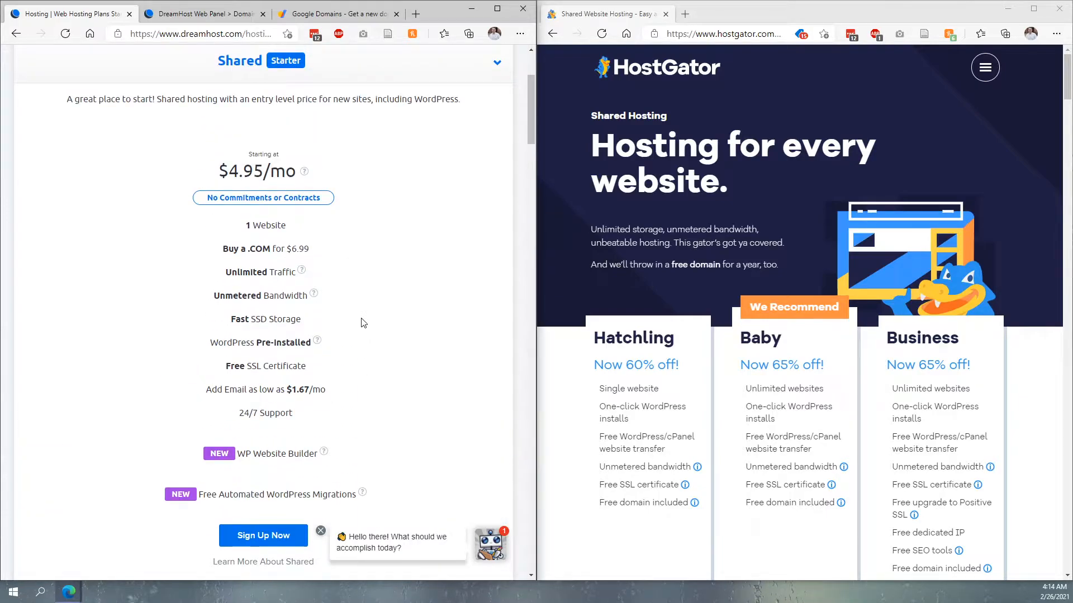
pyautogui.scroll(-8, 360, 321)
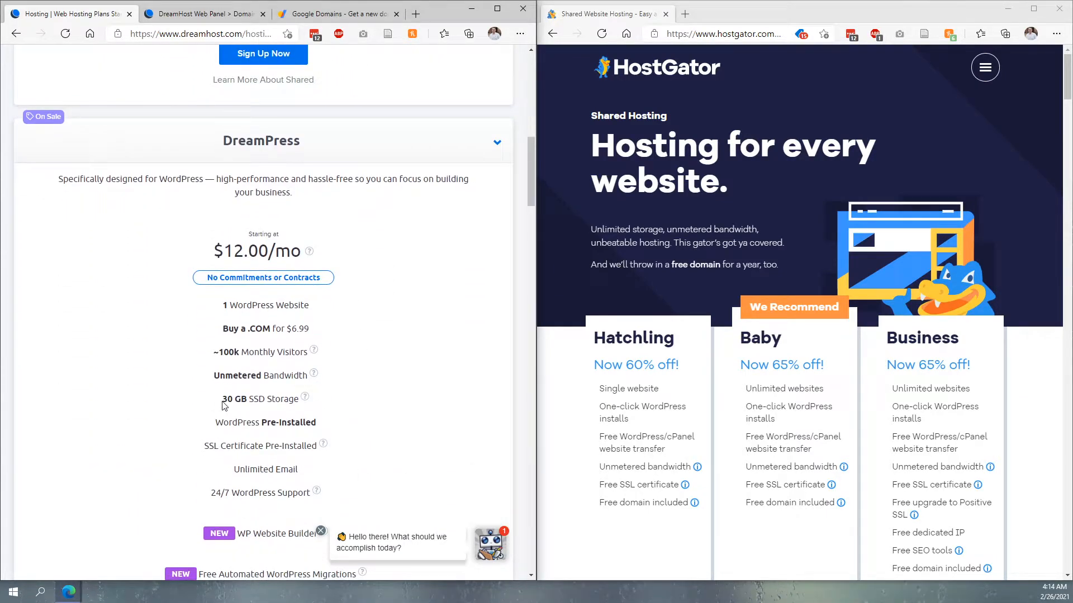
pyautogui.moveTo(226, 399); pyautogui.dragTo(267, 402)
pyautogui.click(314, 401)
pyautogui.scroll(8, 297, 324)
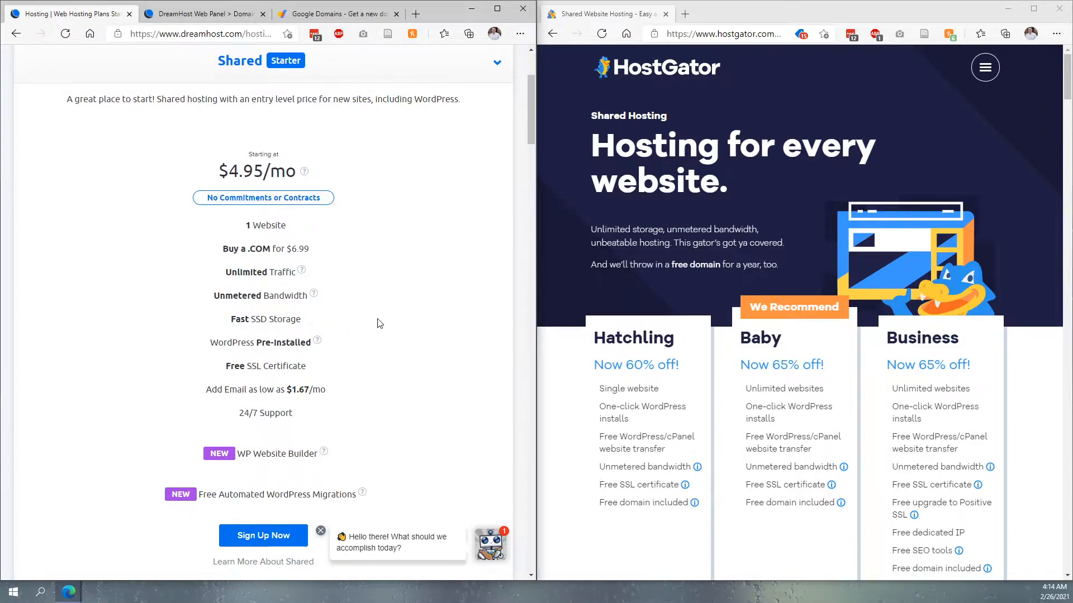
pyautogui.scroll(-10, 377, 321)
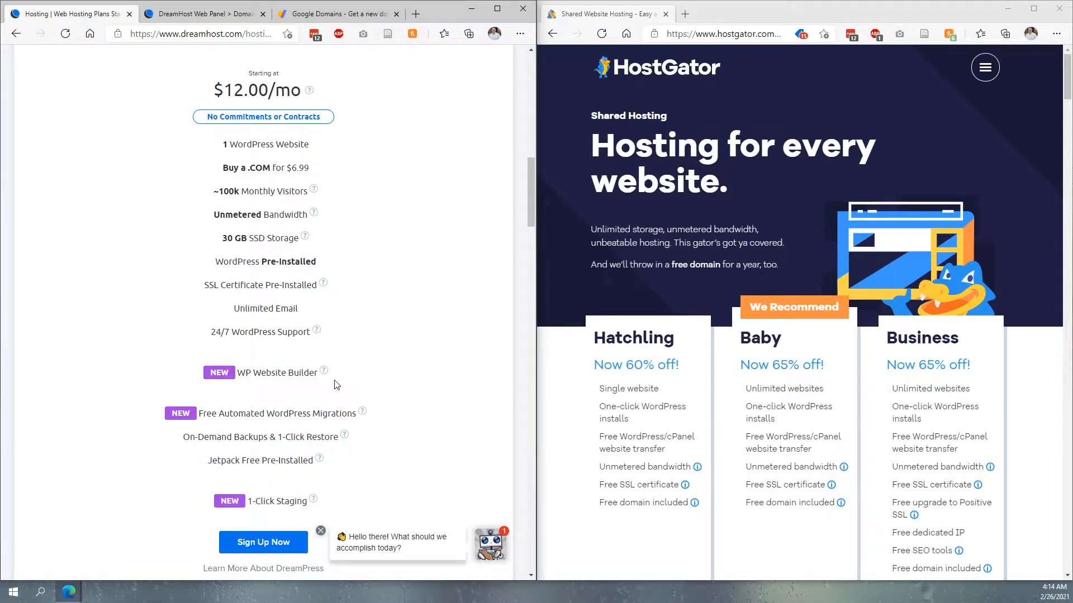
pyautogui.scroll(-3, 335, 383)
pyautogui.scroll(3, 364, 330)
pyautogui.scroll(10, 358, 339)
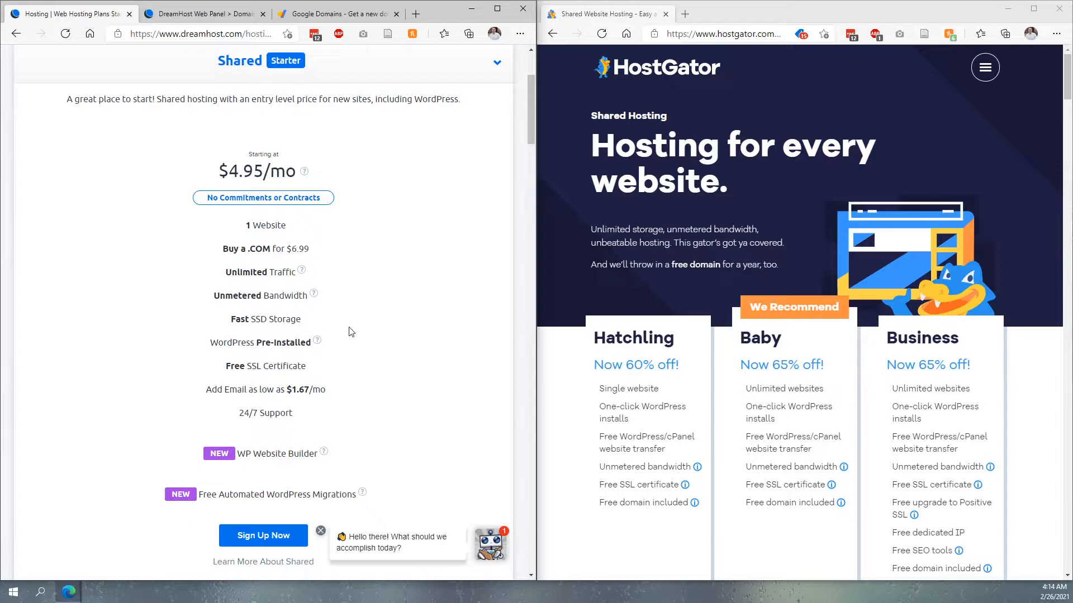
# - Review the HostGator shared hosting plans and introductory prices beside the DreamHost Shared plan
pyautogui.scroll(-3, 679, 126)
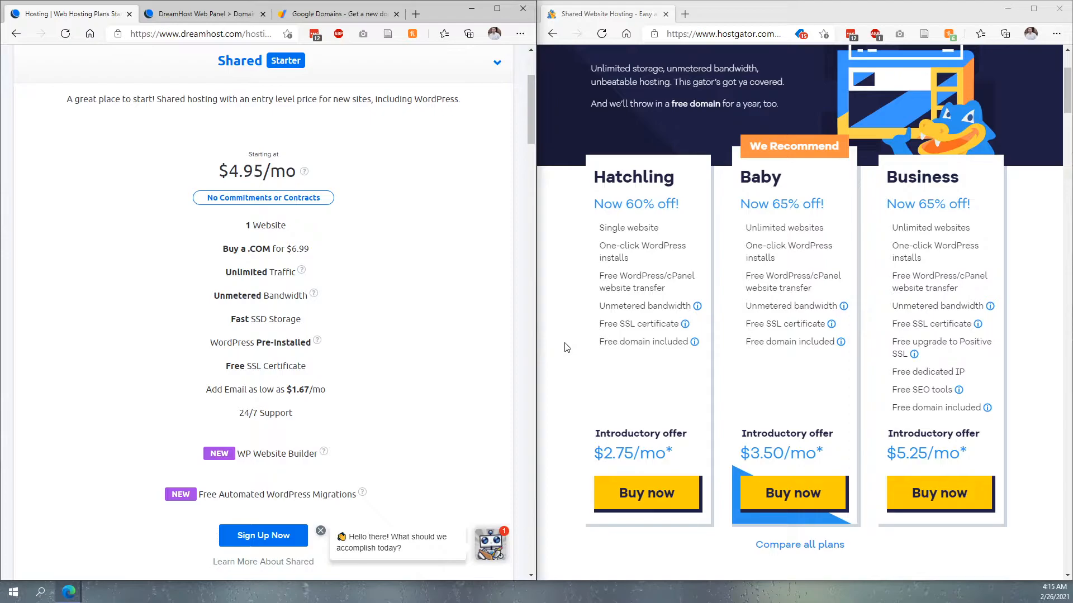
pyautogui.moveTo(200, 495); pyautogui.dragTo(325, 495)
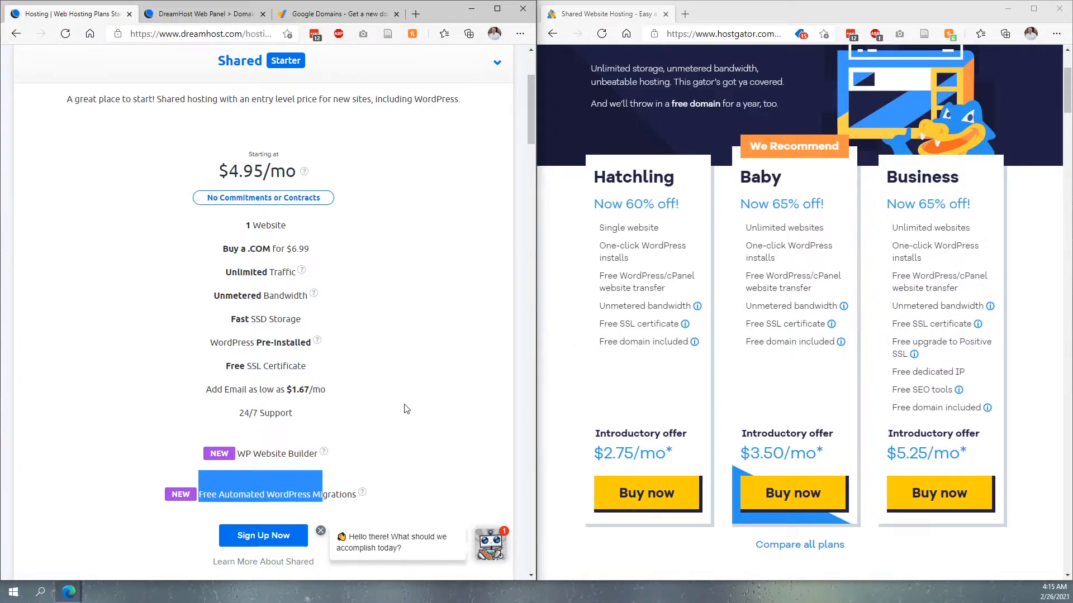
pyautogui.click(458, 322)
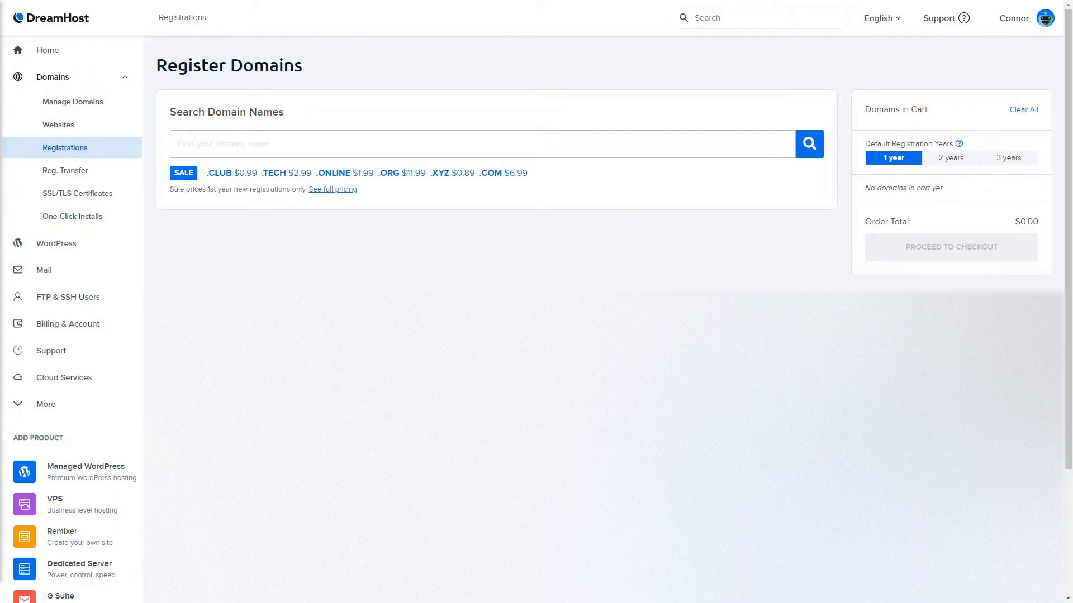
# - Go to the control panel home and open the hosted domains list
pyautogui.click(68, 55)
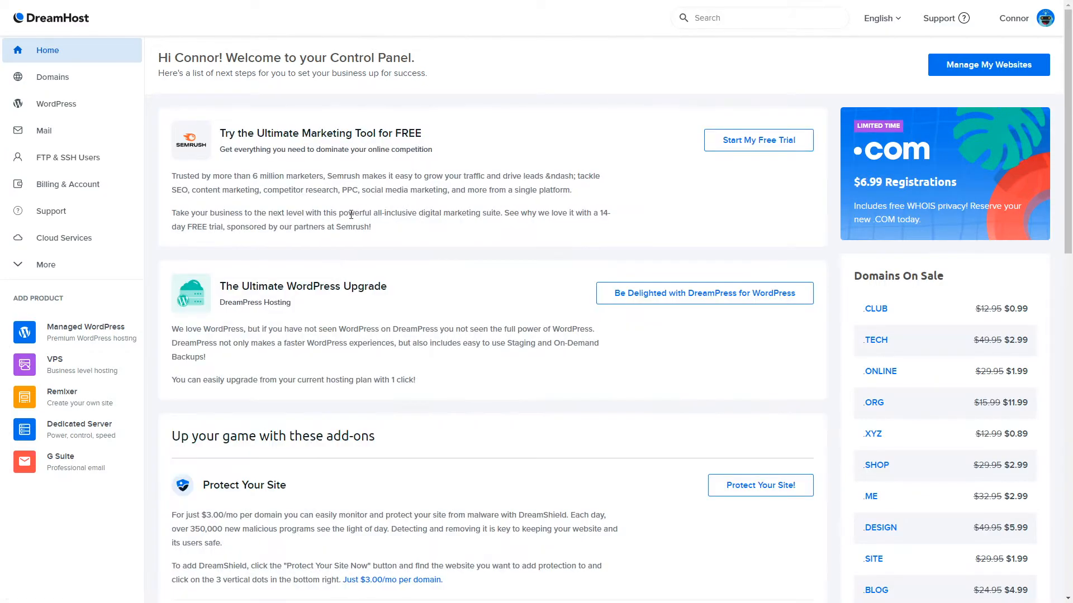
pyautogui.scroll(-11, 433, 230)
pyautogui.scroll(11, 392, 241)
pyautogui.click(67, 83)
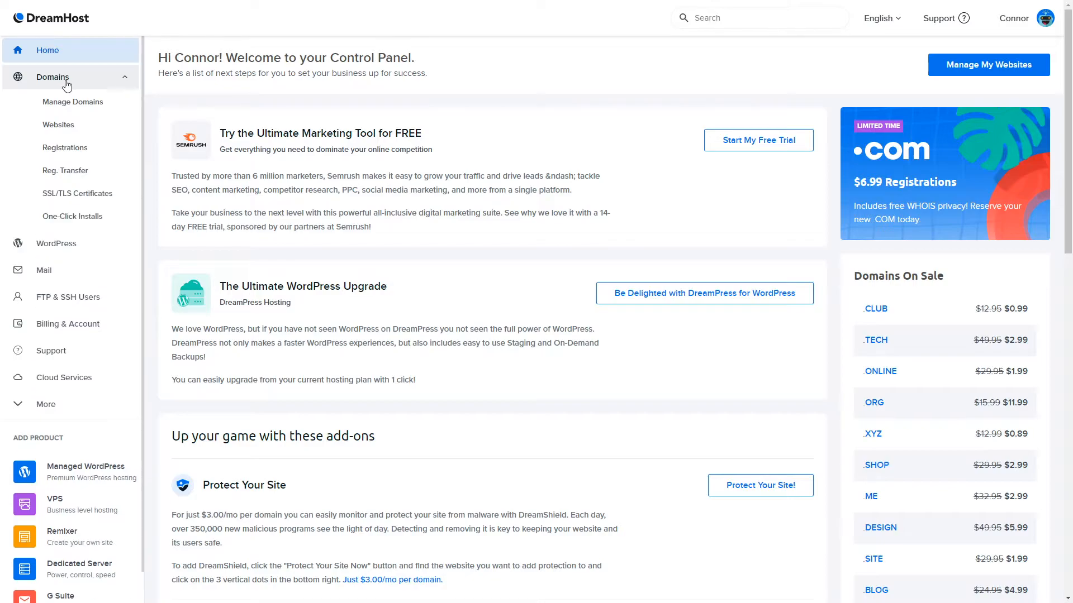
pyautogui.click(67, 106)
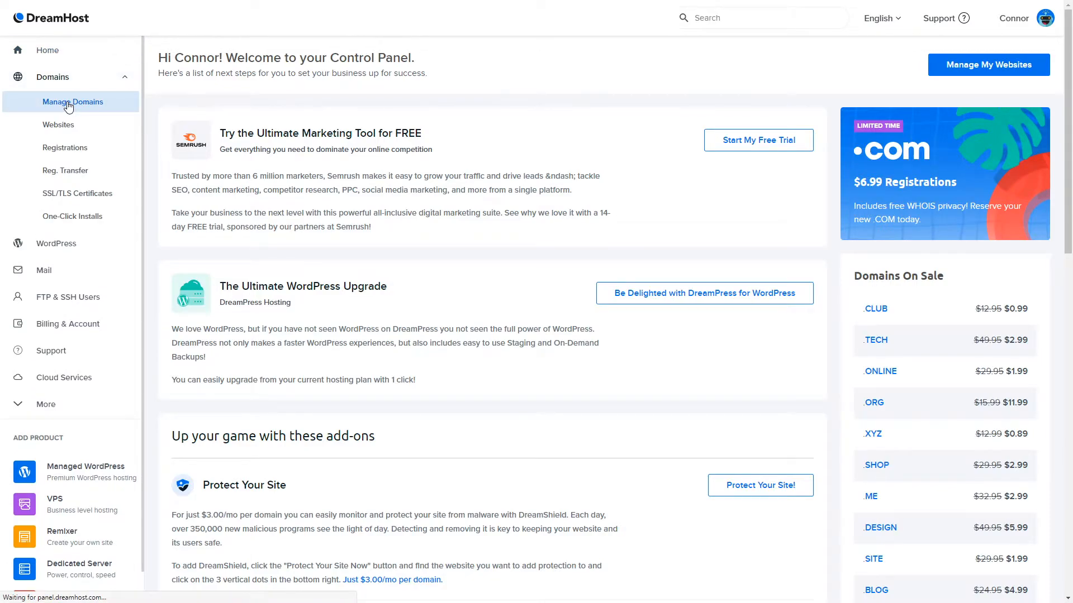
pyautogui.scroll(-5, 430, 220)
pyautogui.scroll(5, 448, 395)
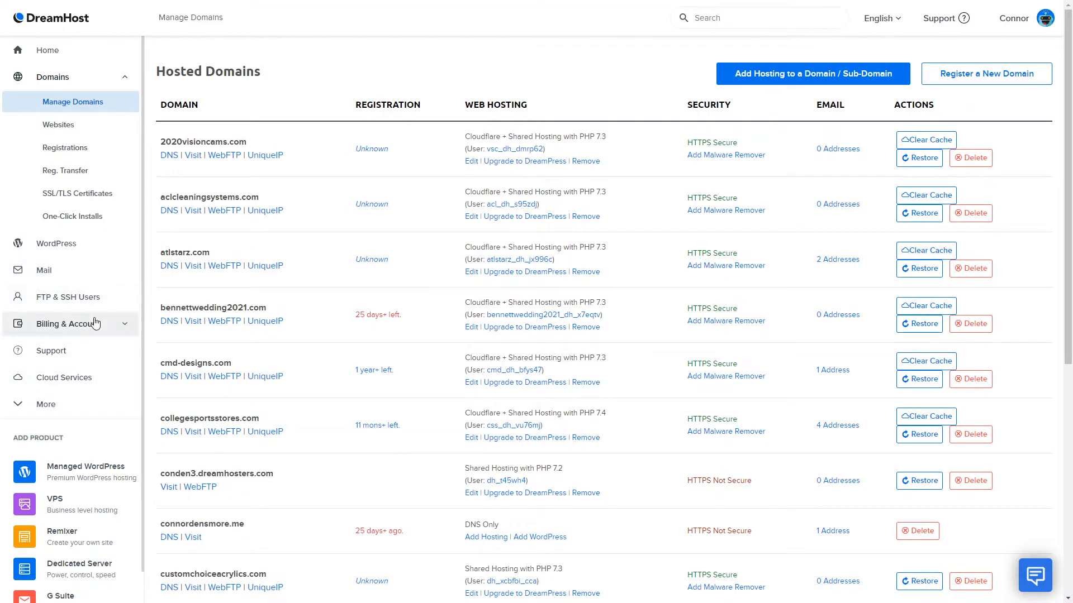
# - Open domain Registrations and search for domains made of the presenter's full name
pyautogui.click(67, 151)
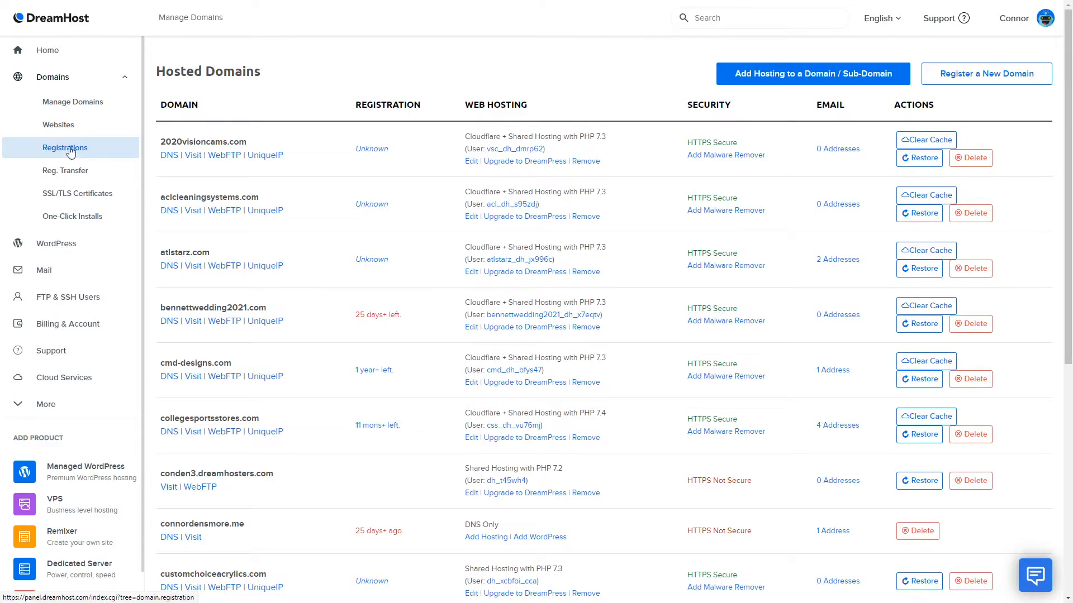
pyautogui.click(77, 144)
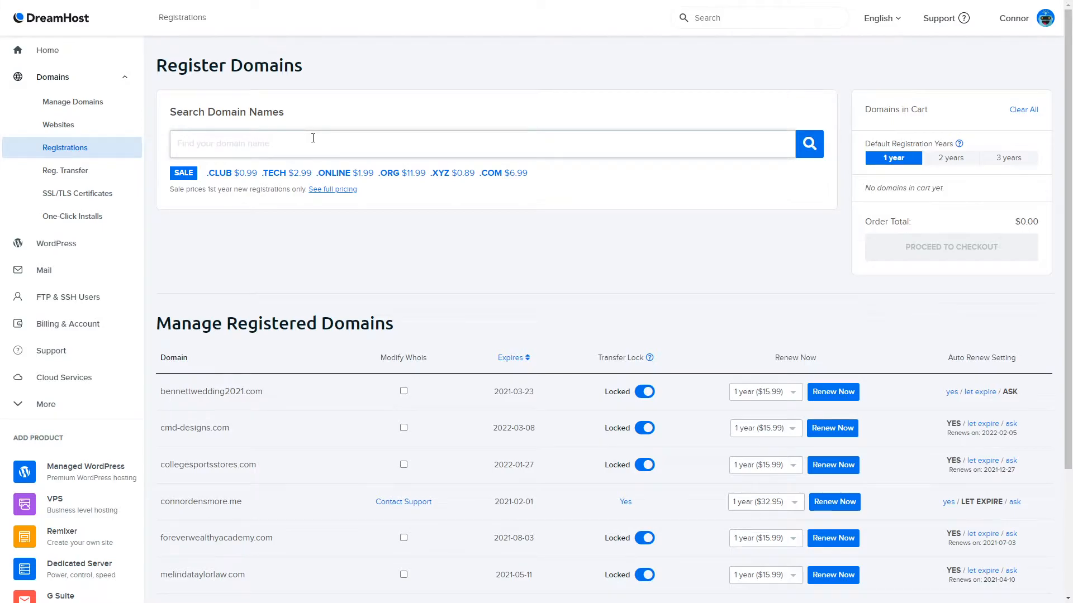
pyautogui.write('connordensmore')
pyautogui.press('Return')
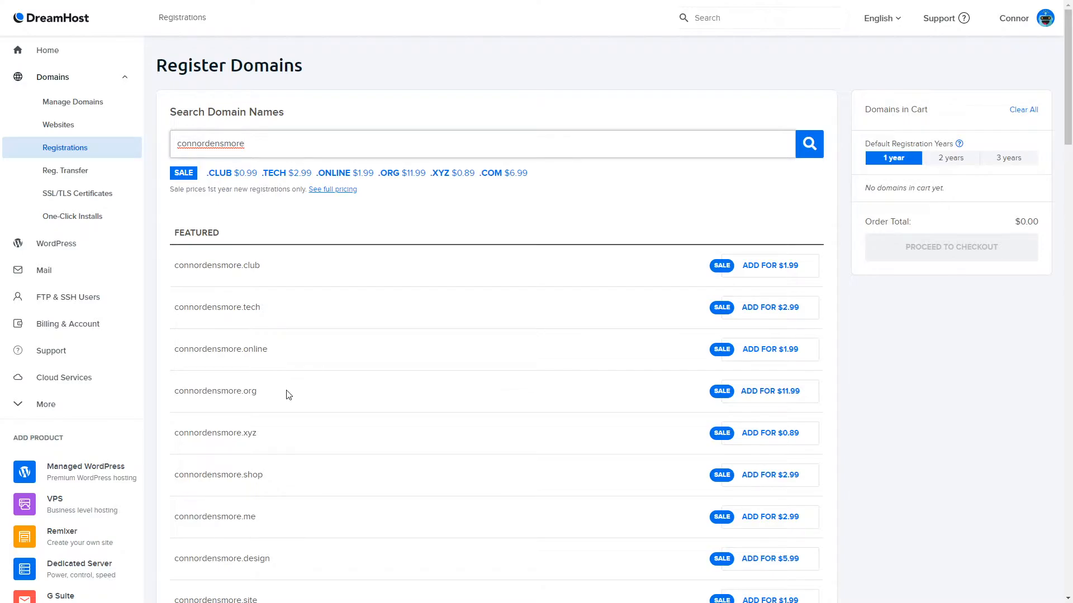
pyautogui.scroll(-3, 441, 299)
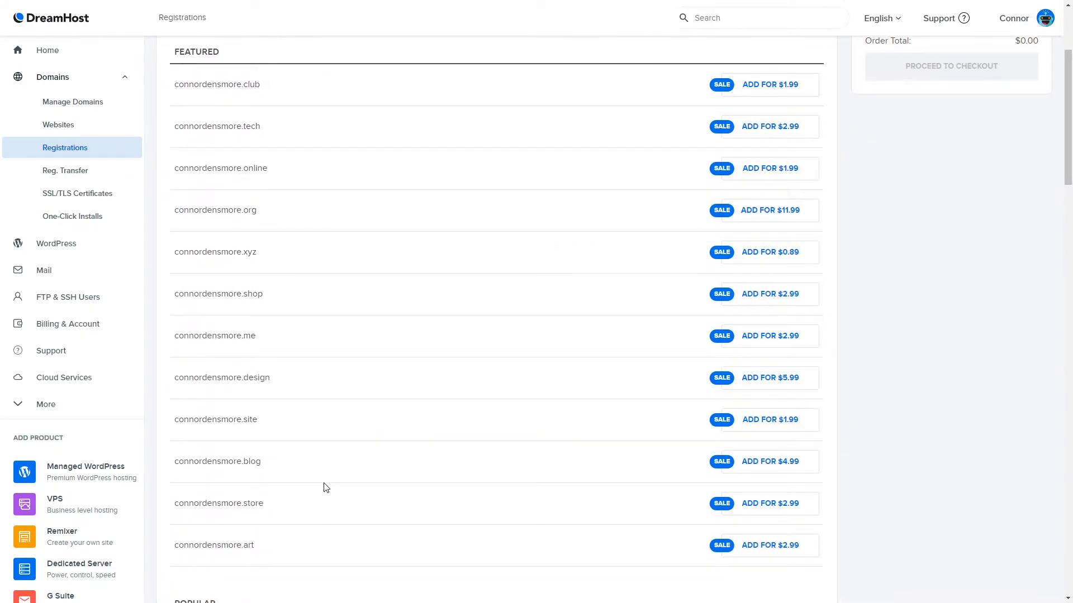
pyautogui.scroll(3, 325, 488)
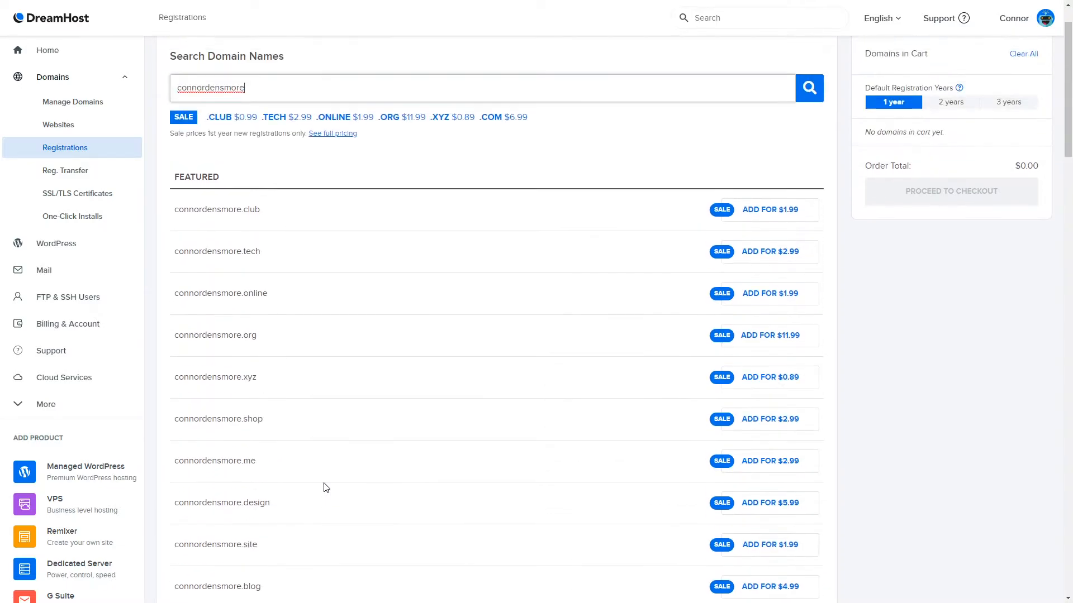
# - Search for the .com version of the name and review its availability and price
pyautogui.write('.com')
pyautogui.press('Return')
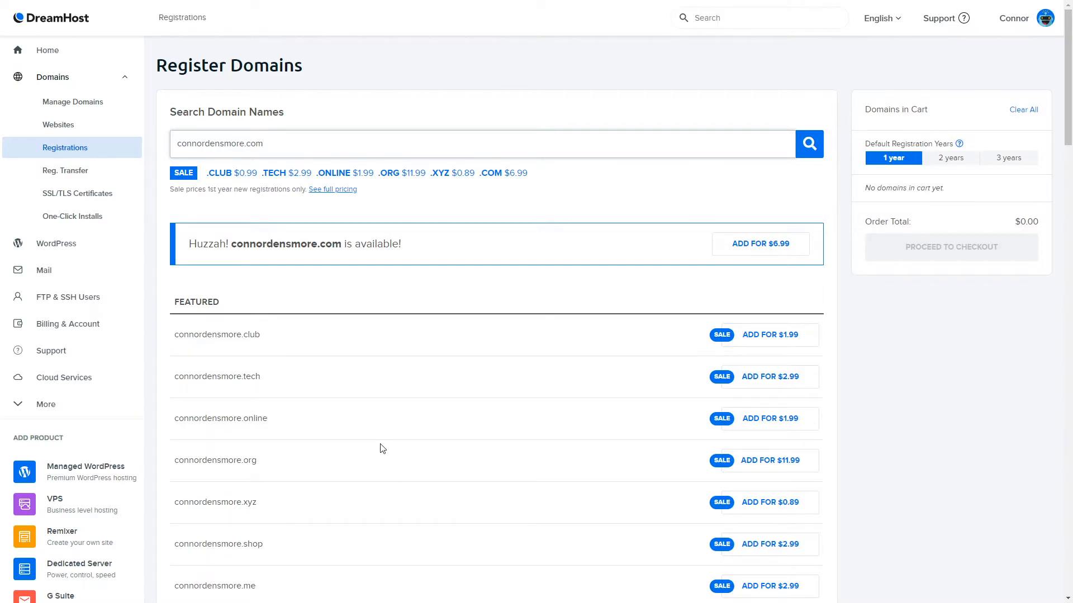
pyautogui.scroll(-3, 357, 478)
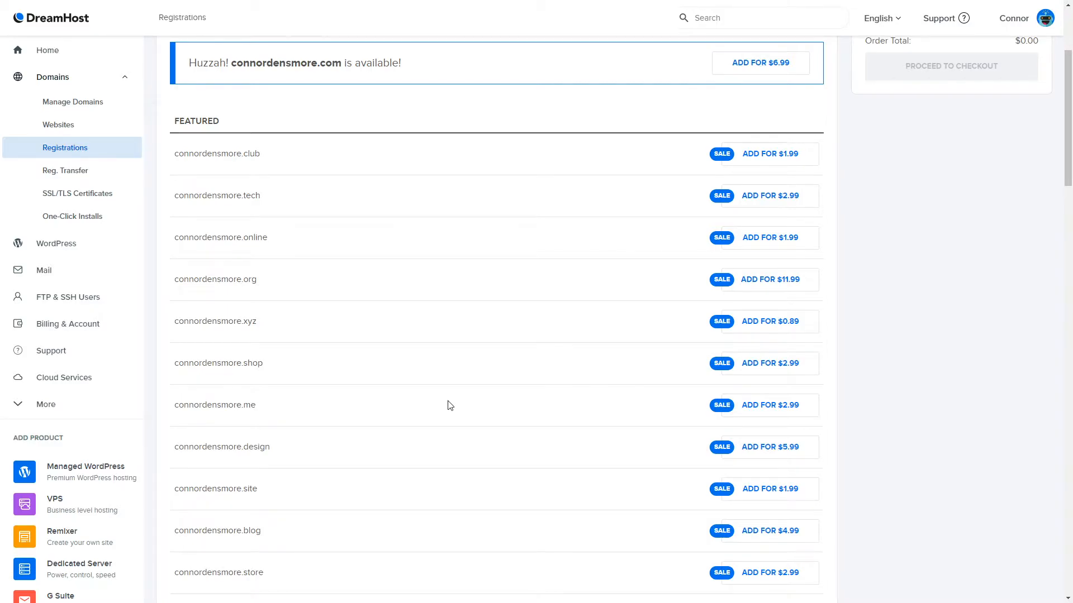
# - Scroll through the featured and popular alternative domains suggested for the name
pyautogui.scroll(3, 447, 400)
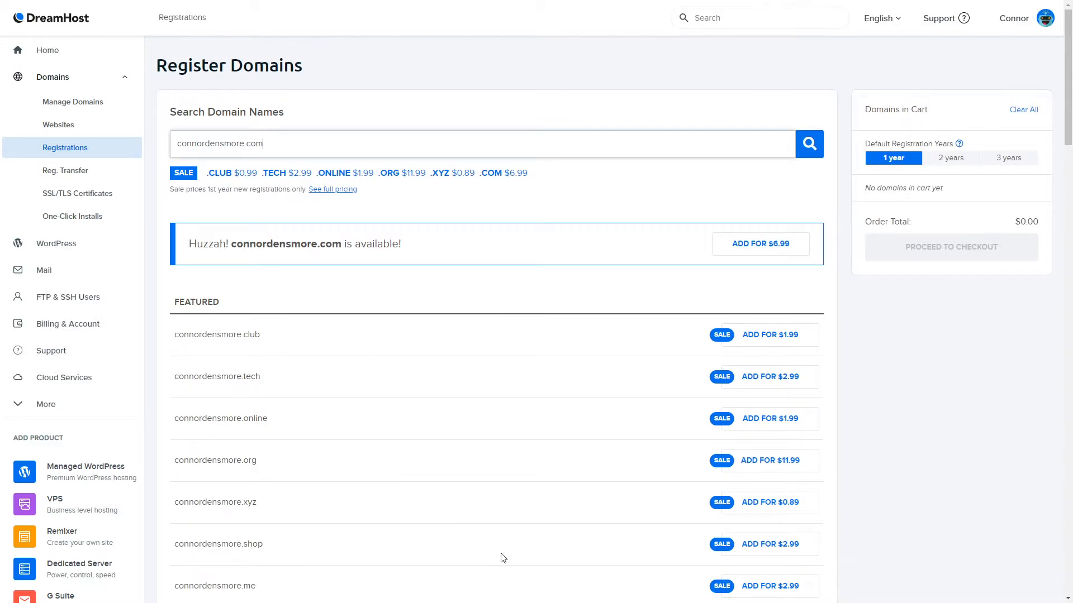
pyautogui.scroll(-3, 592, 533)
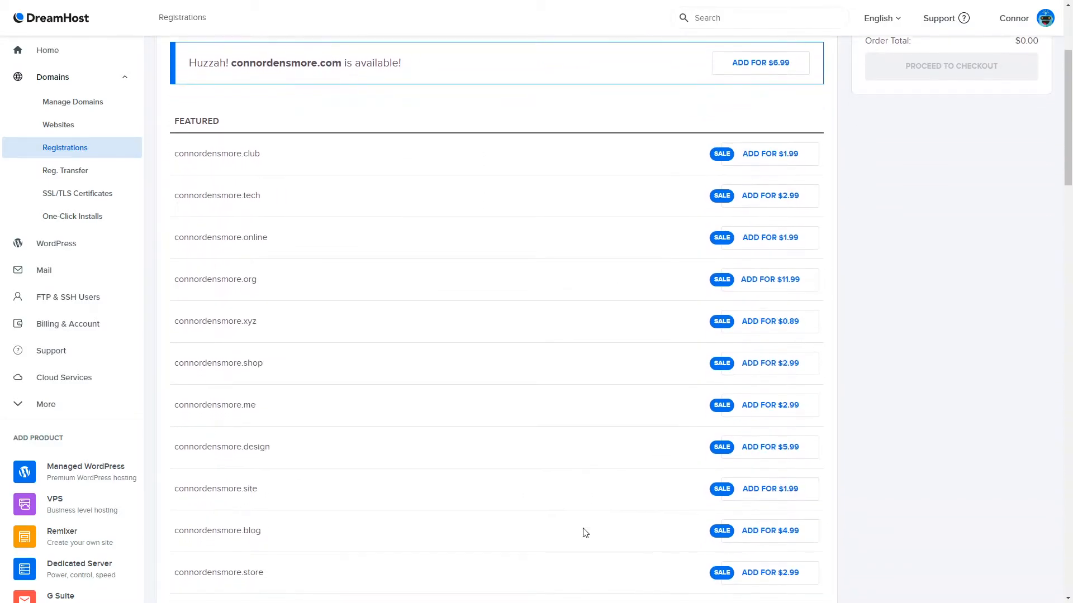
pyautogui.scroll(-3, 584, 533)
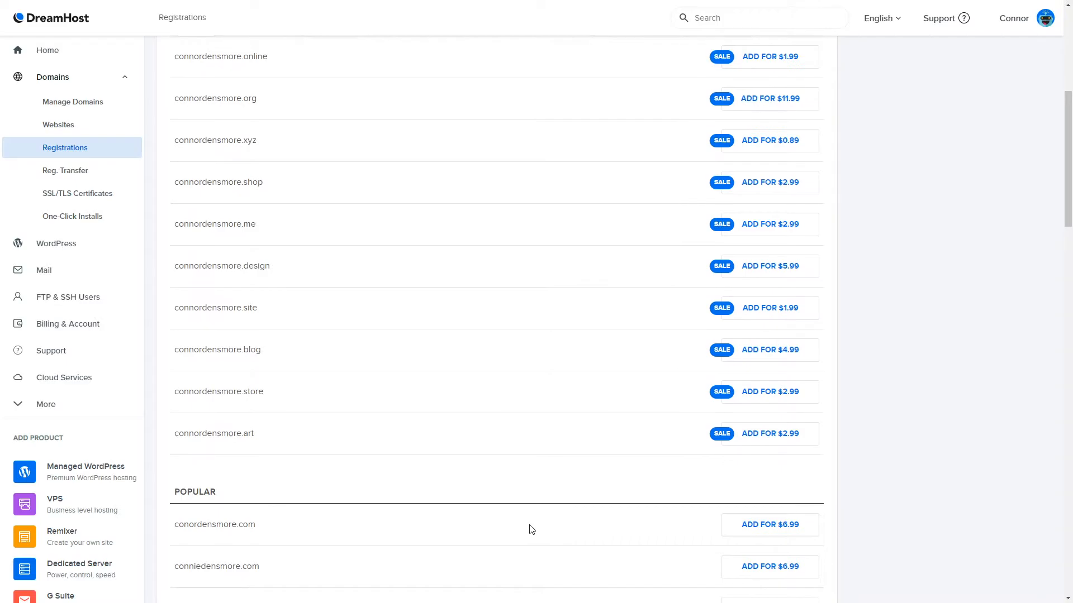
pyautogui.scroll(6, 532, 529)
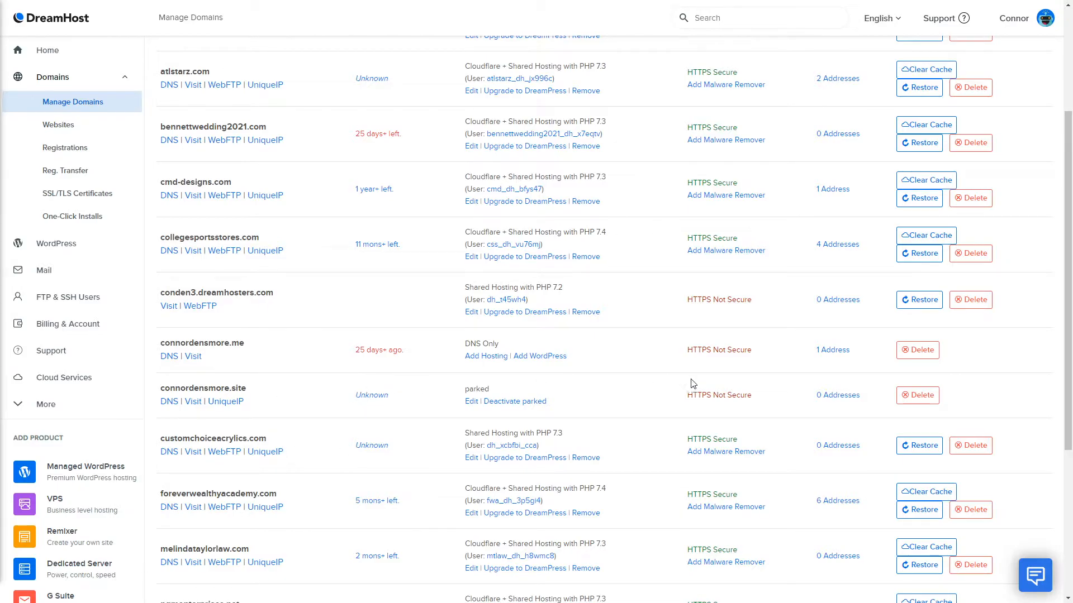
# - Open the hosting settings of the parked connordensmore.site domain in the hosted domains list
pyautogui.moveTo(464, 389); pyautogui.dragTo(528, 387)
pyautogui.click(529, 388)
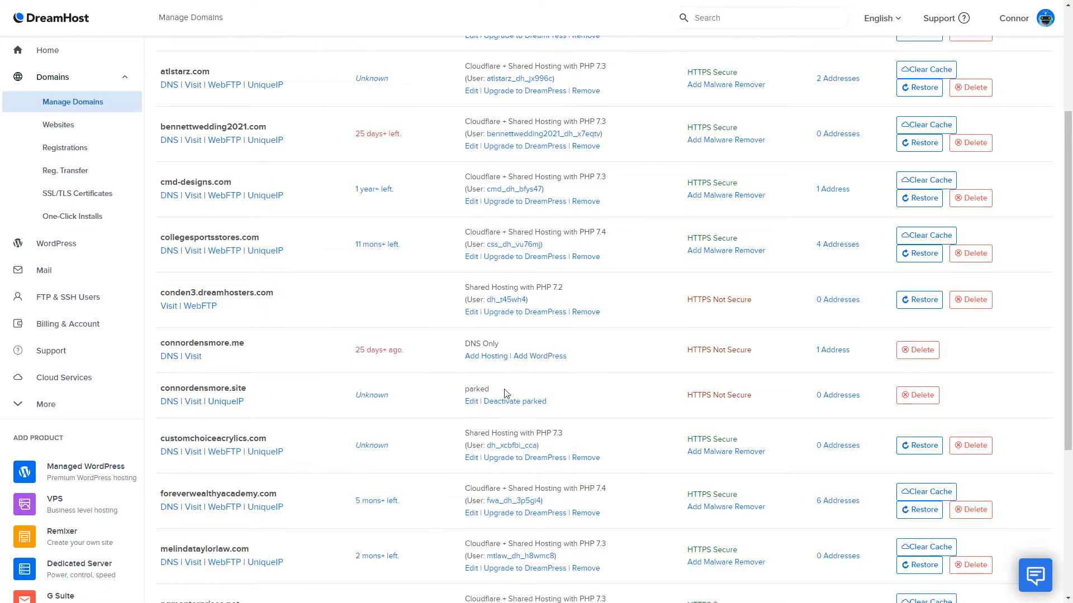
pyautogui.click(473, 407)
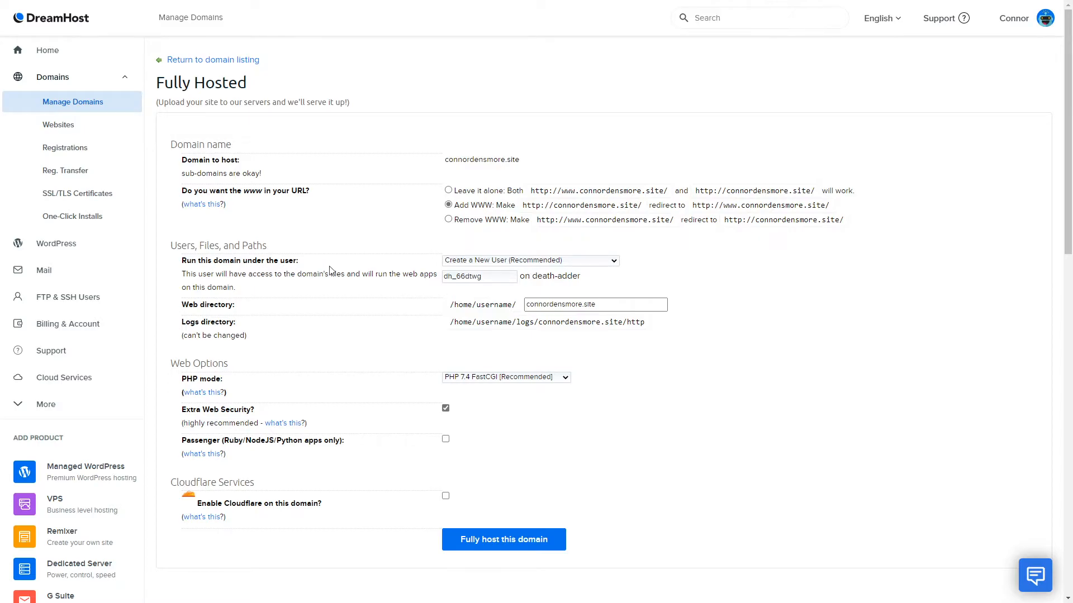
# - Keep creating a new user for the domain and rename the new hosting user to begin with connordensmore_
pyautogui.click(525, 264)
pyautogui.click(527, 267)
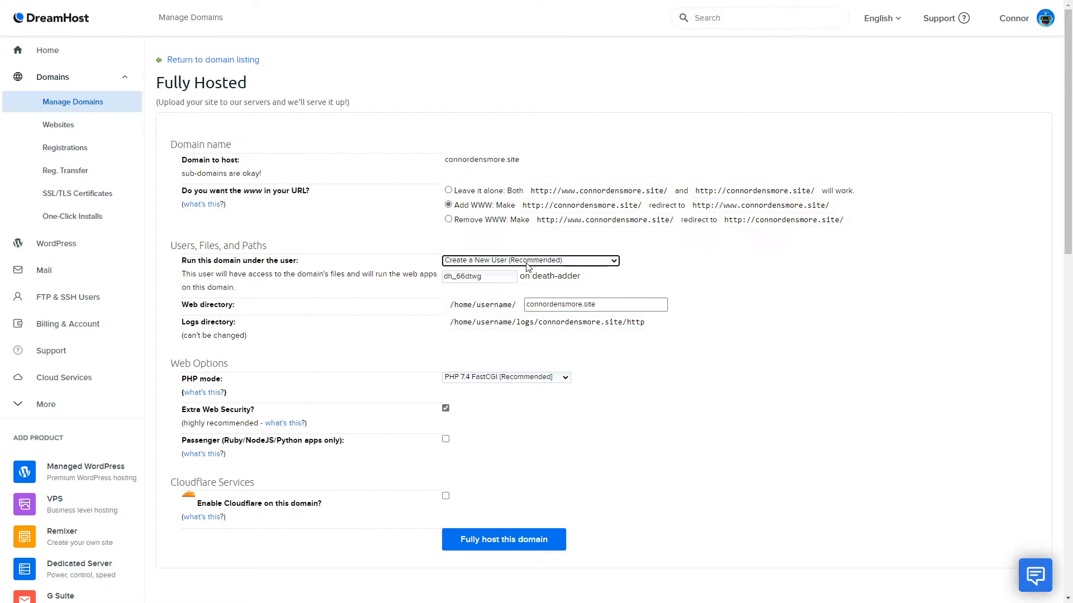
pyautogui.click(499, 278)
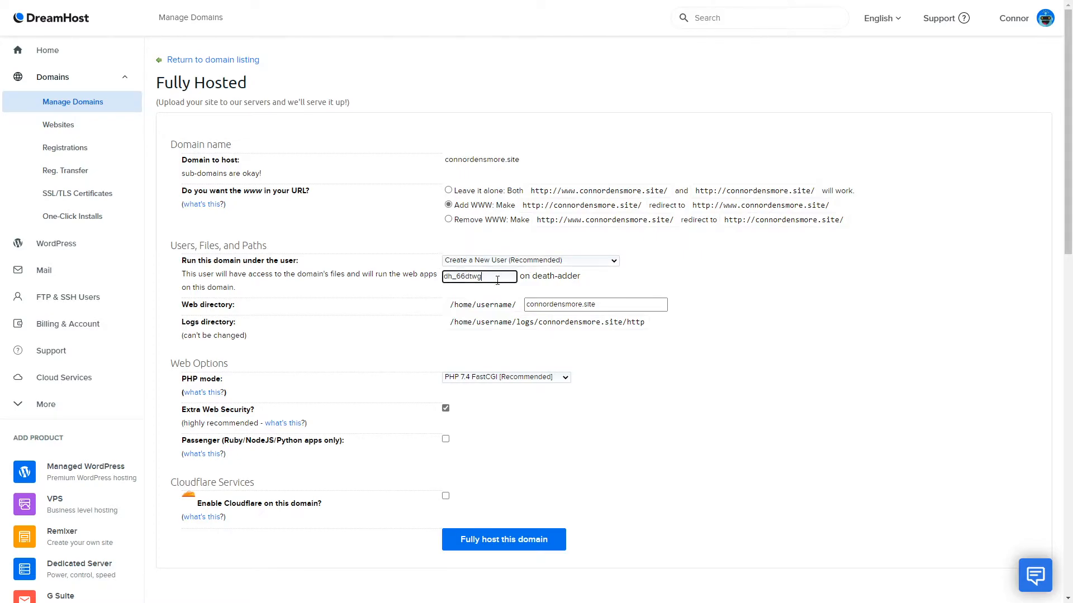
pyautogui.write('connordensmore_dh_')
pyautogui.click(617, 283)
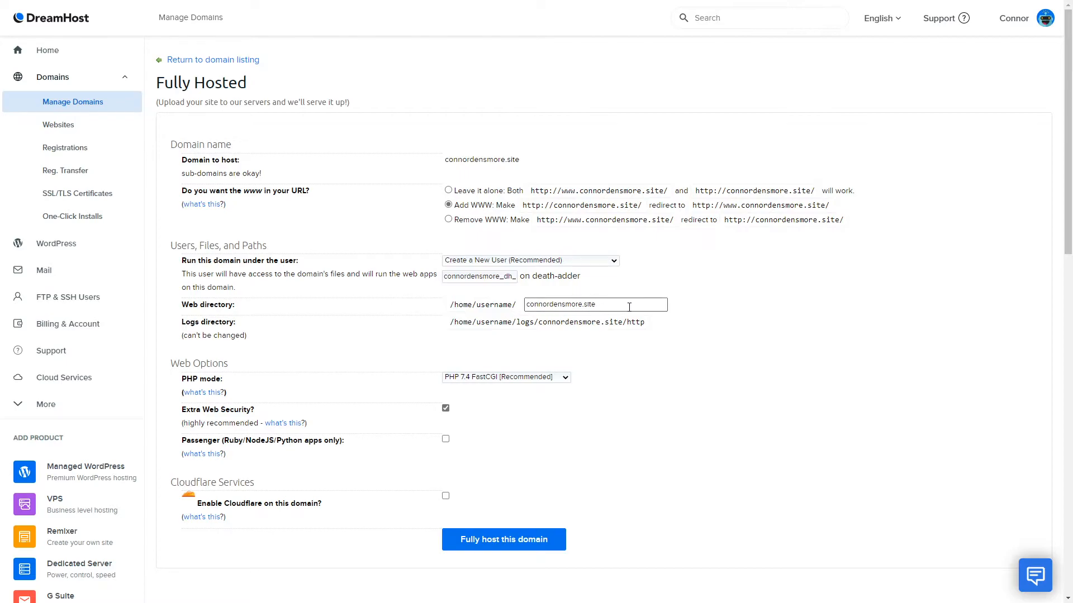
# - Keep PHP 7.4 FastCGI, turn off Extra Web Security, and fully host connordensmore.site
pyautogui.moveTo(629, 306); pyautogui.dragTo(488, 312)
pyautogui.click(479, 326)
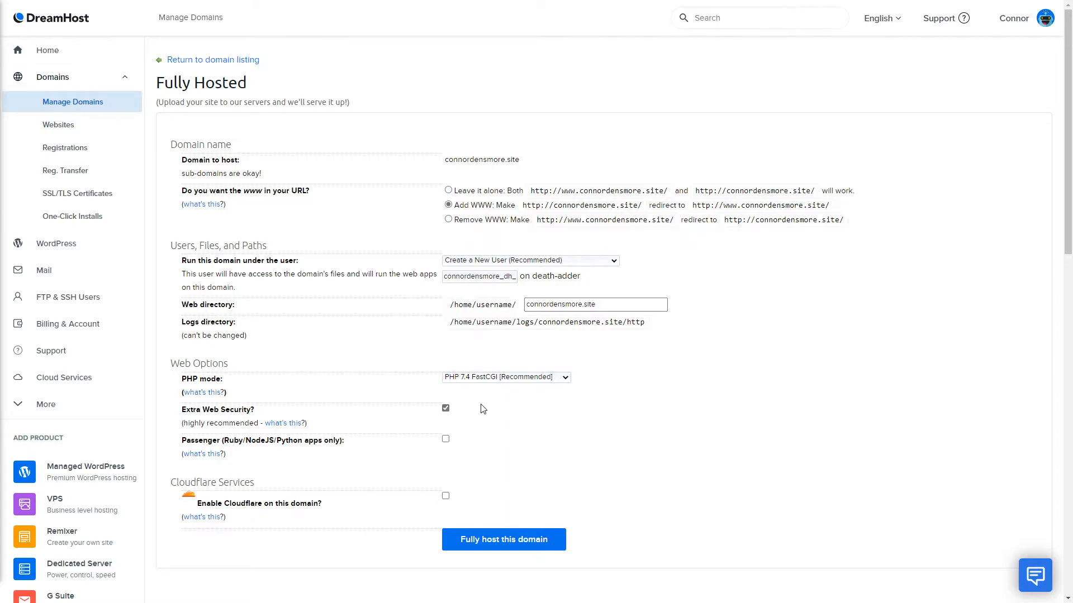
pyautogui.click(518, 380)
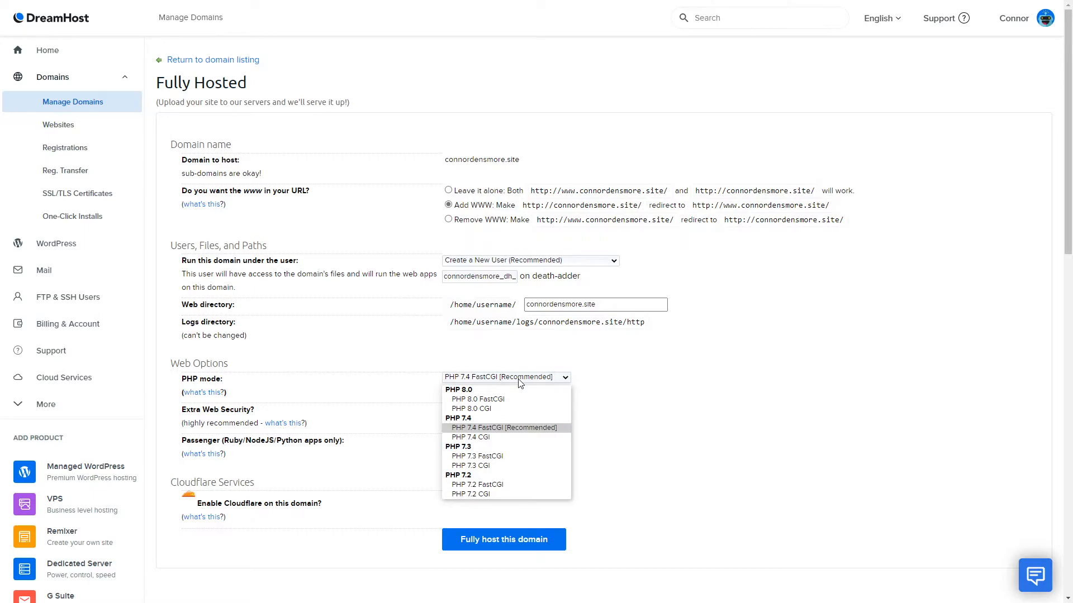
pyautogui.click(519, 382)
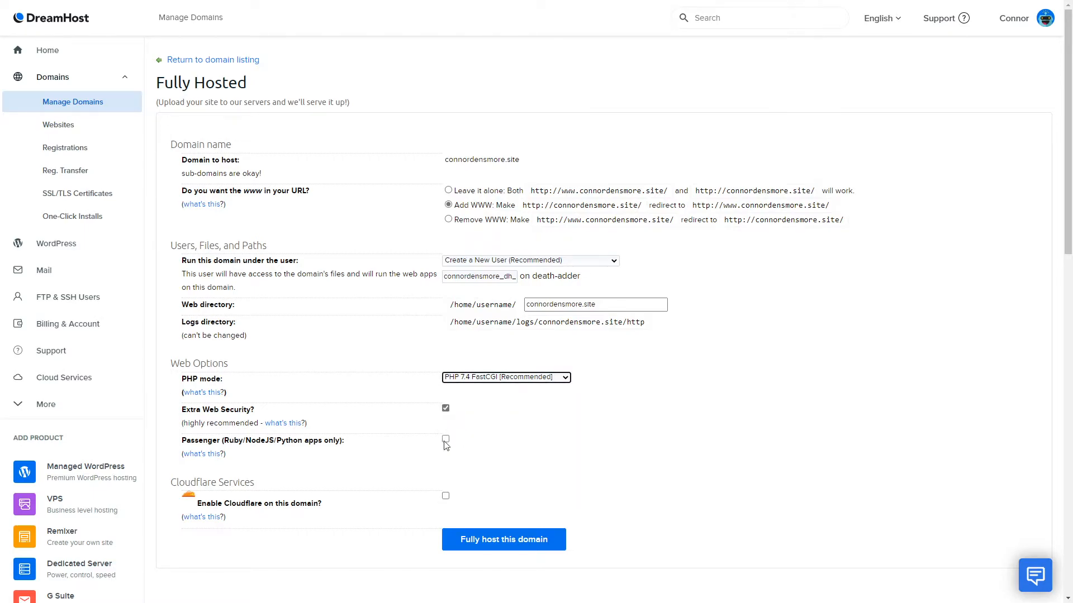
pyautogui.click(441, 410)
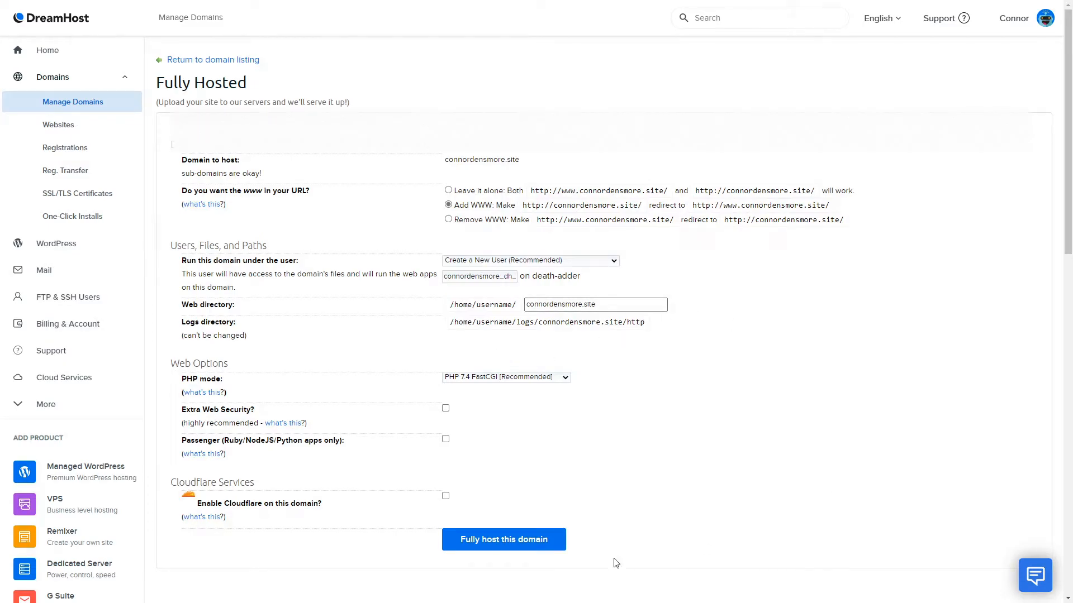
pyautogui.click(512, 540)
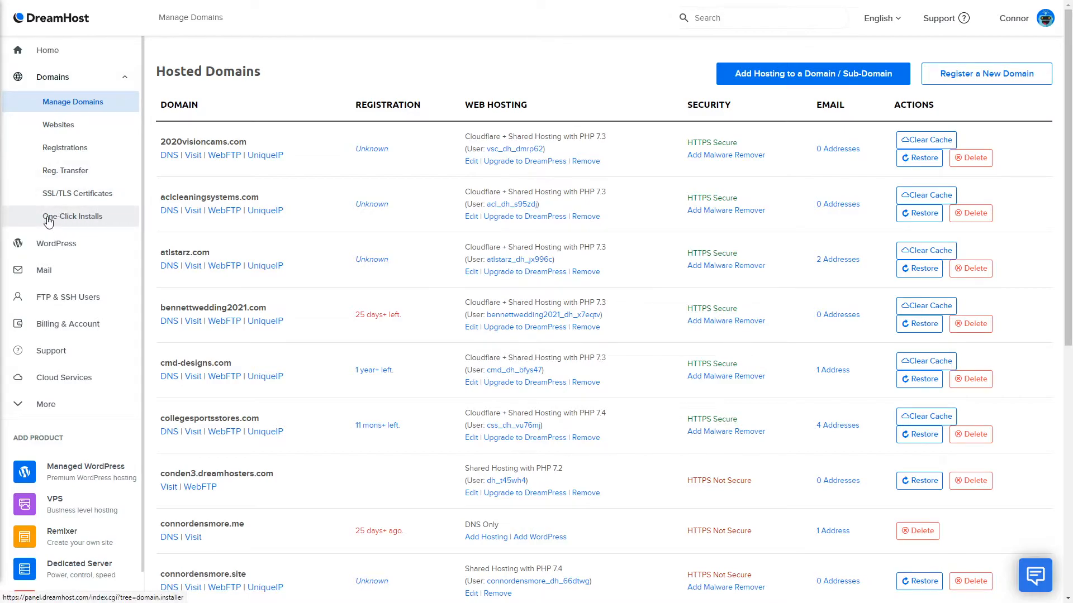
pyautogui.click(72, 218)
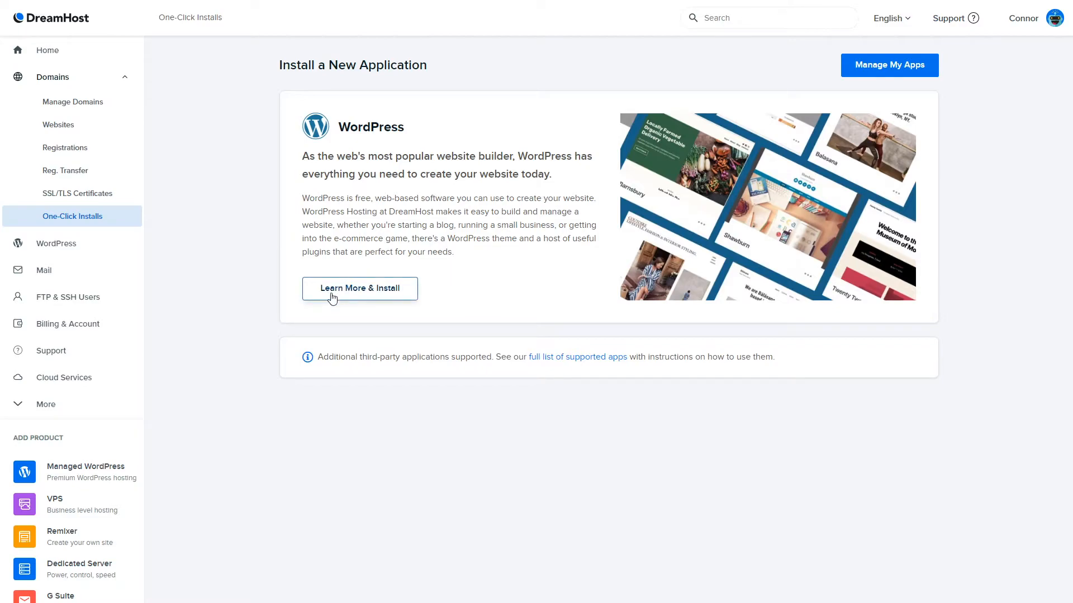
pyautogui.click(359, 288)
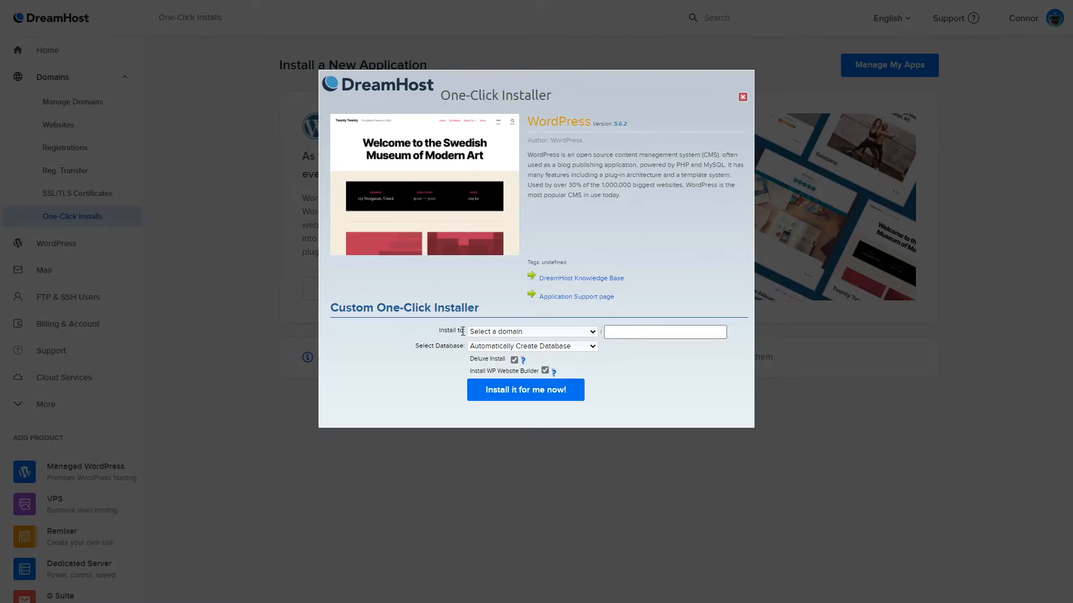
pyautogui.click(523, 334)
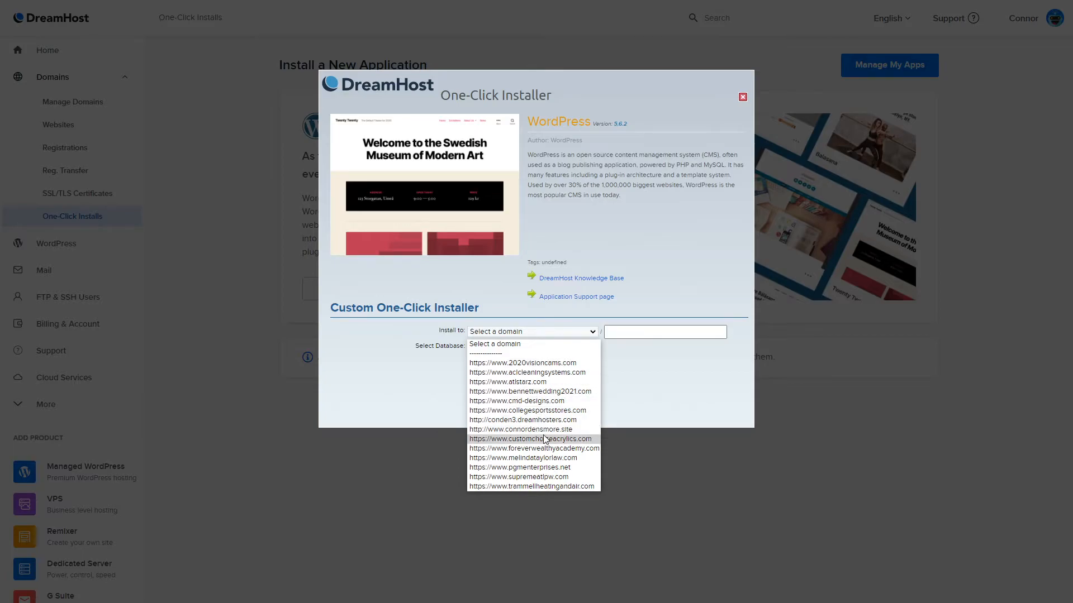
pyautogui.click(509, 430)
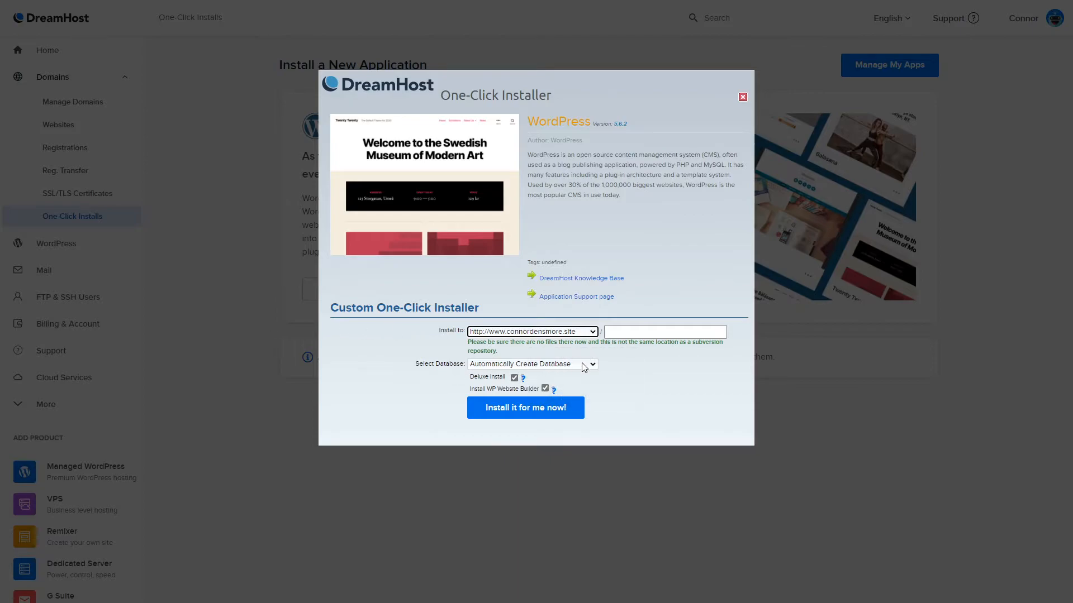
# - Uncheck Deluxe Install and Install WP Website Builder, keep Automatically Create Database, and start the WordPress installation
pyautogui.click(514, 378)
pyautogui.click(545, 388)
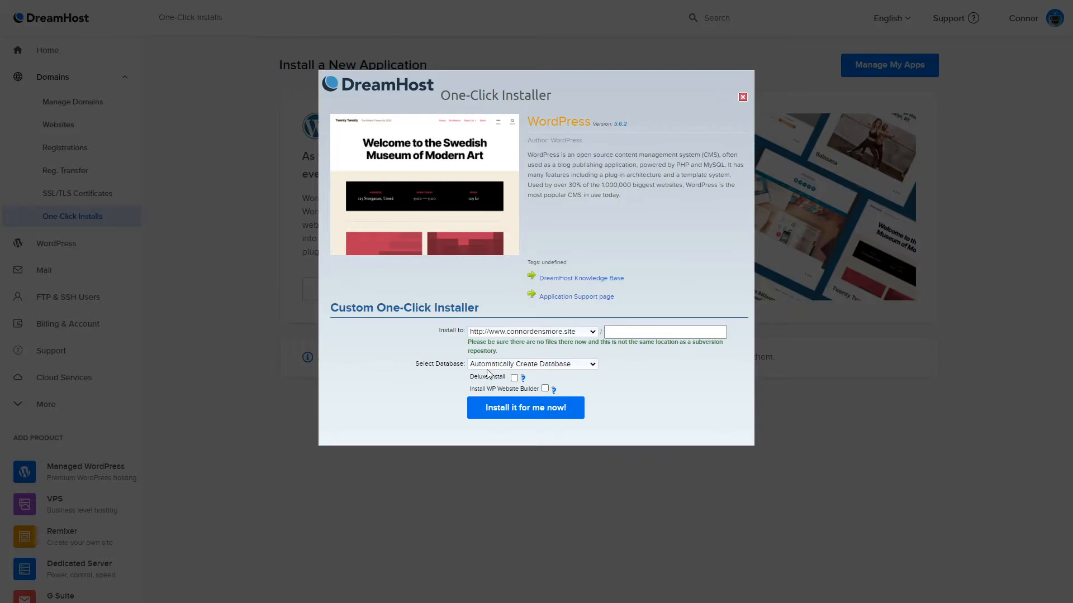
pyautogui.click(542, 364)
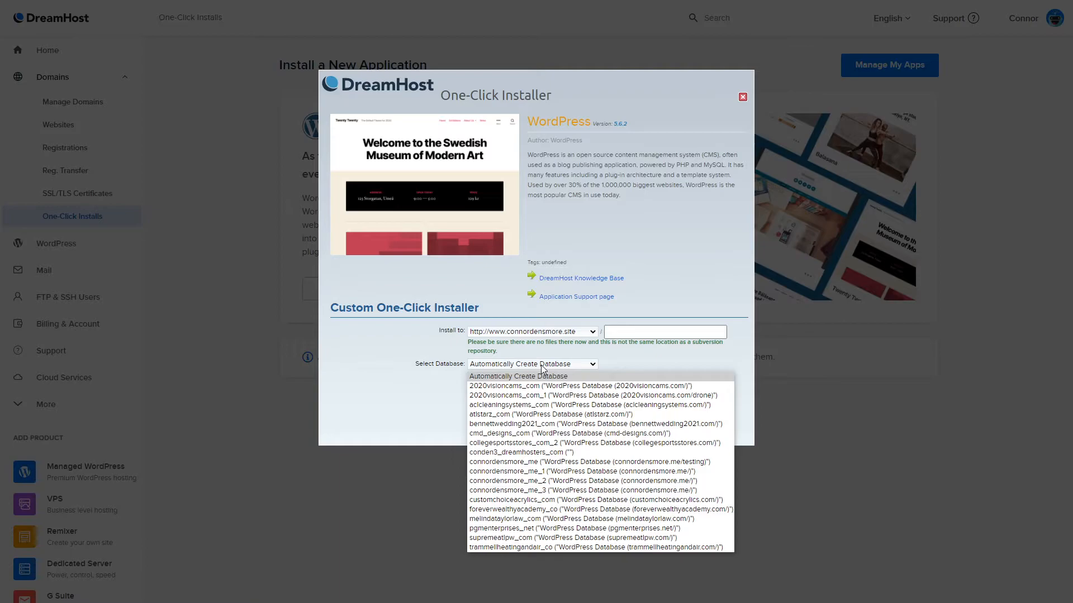
pyautogui.click(542, 368)
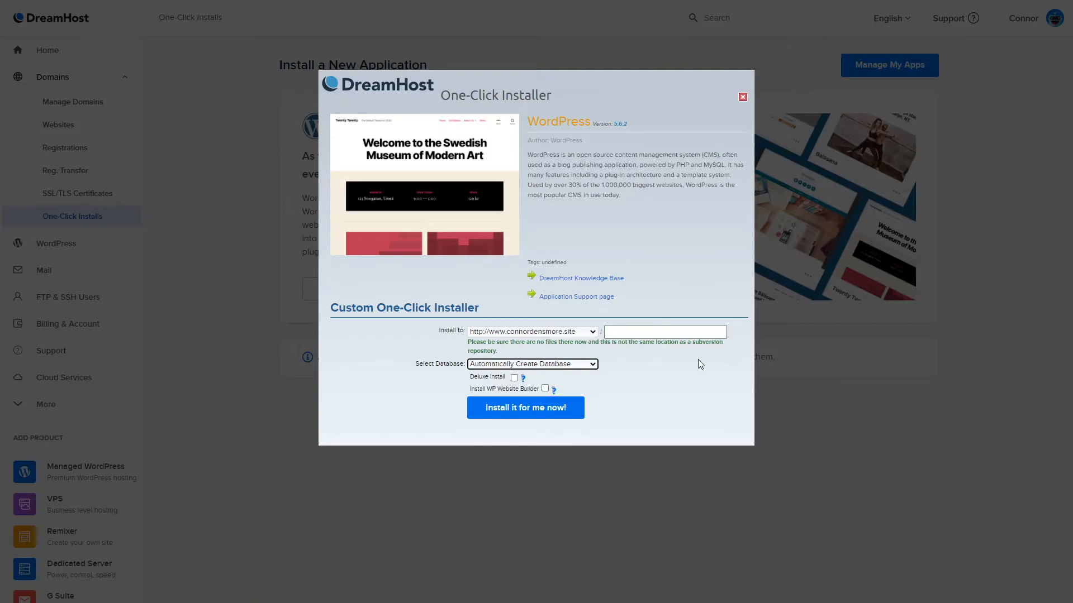
pyautogui.click(648, 333)
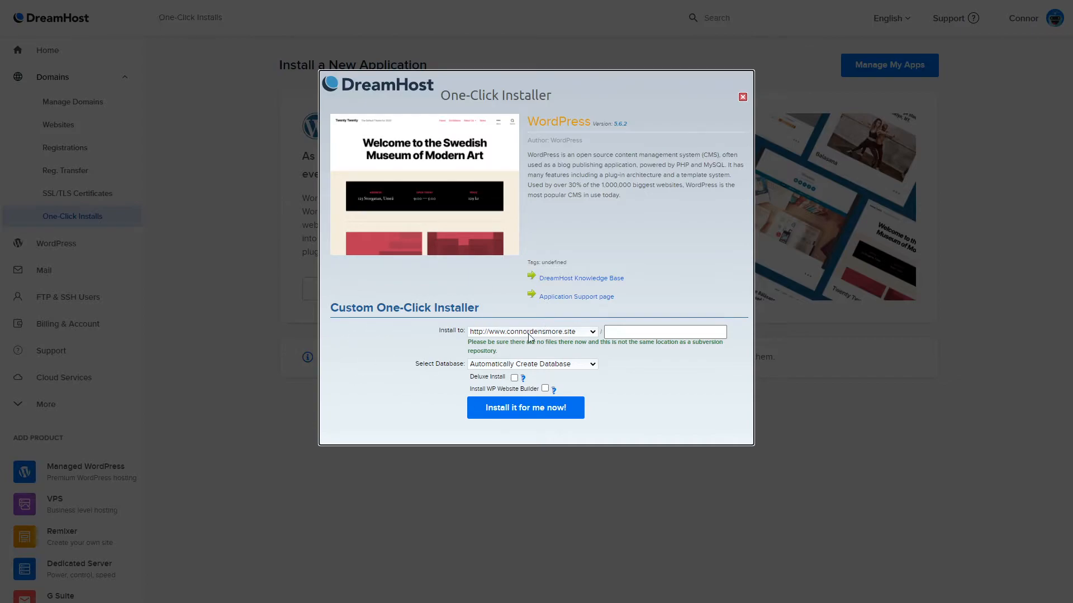
pyautogui.click(513, 412)
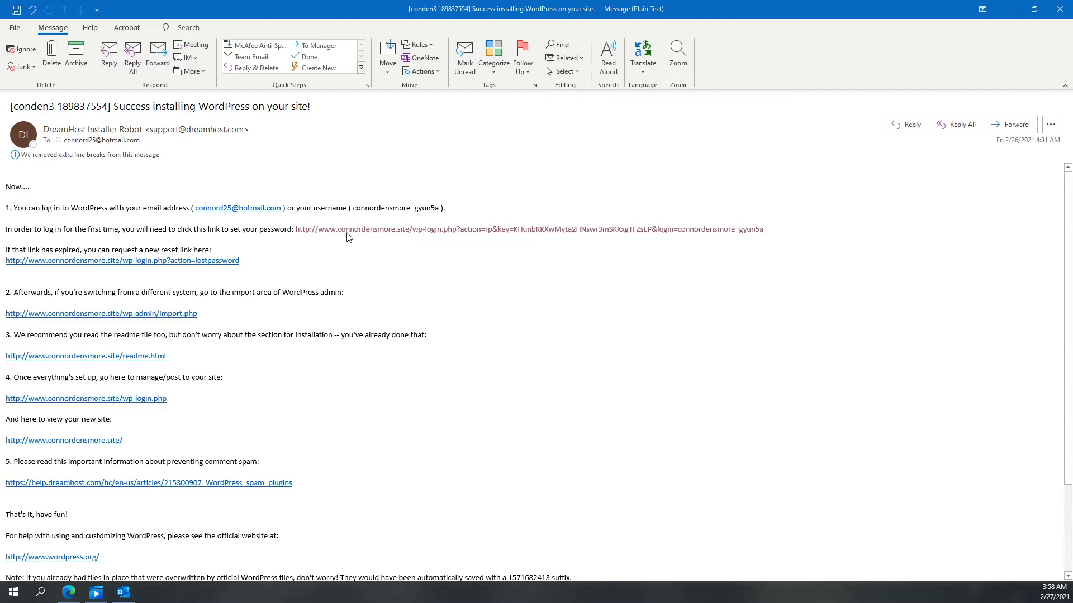
# - Follow the password-setup link from the installer e-mail, copy the generated password, and reset the WordPress password
pyautogui.click(379, 232)
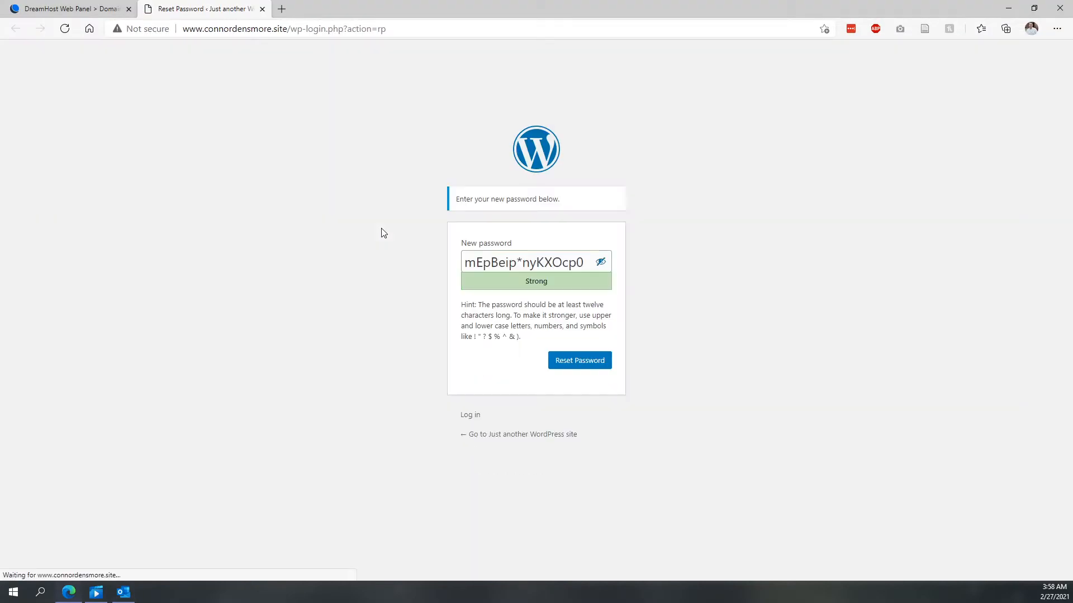
pyautogui.tripleClick(519, 258)
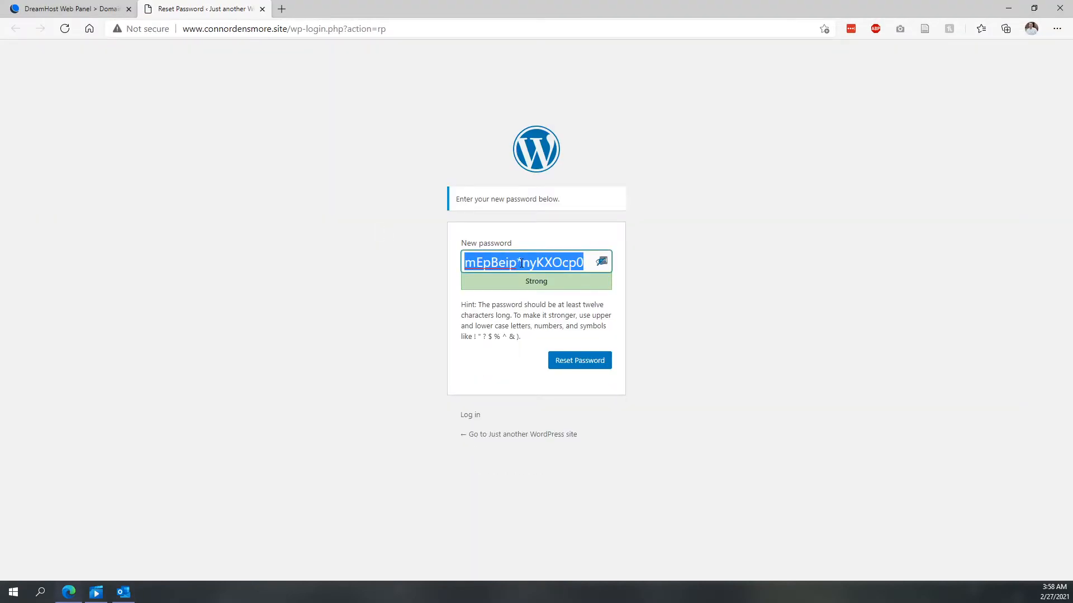
pyautogui.click(580, 361)
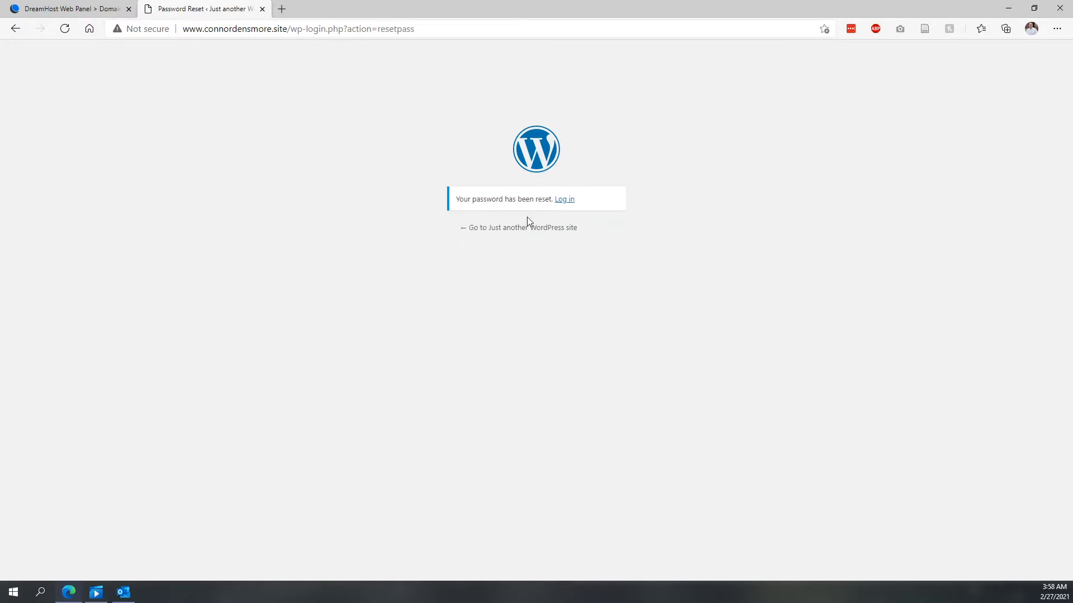
# - Go to the WordPress login page and fill the username field with the account e-mail address
pyautogui.moveTo(184, 26); pyautogui.dragTo(288, 29)
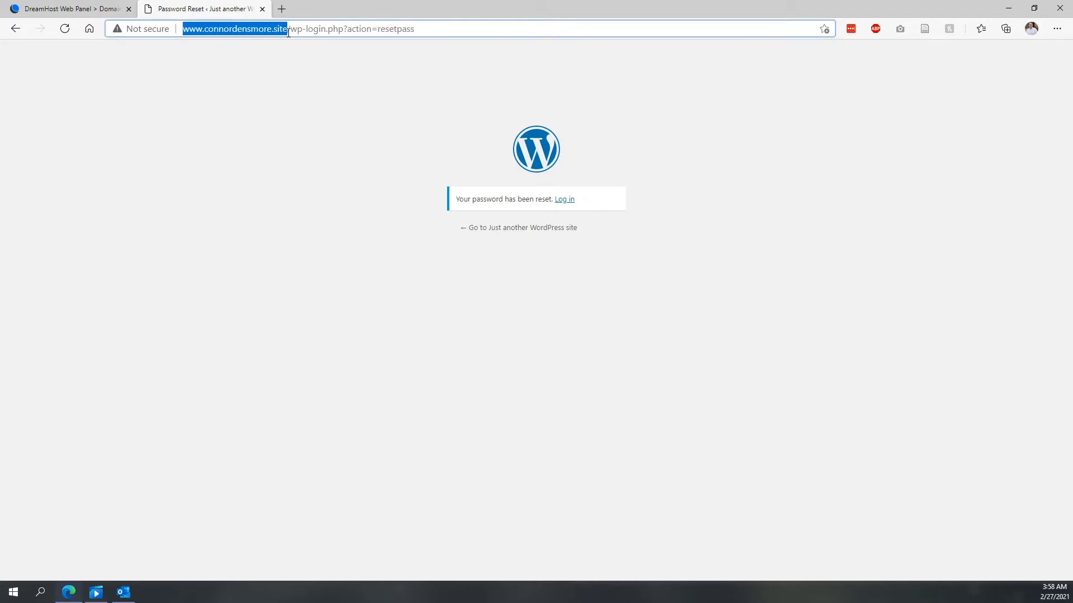
pyautogui.click(289, 34)
pyautogui.click(564, 201)
pyautogui.click(565, 199)
pyautogui.click(486, 221)
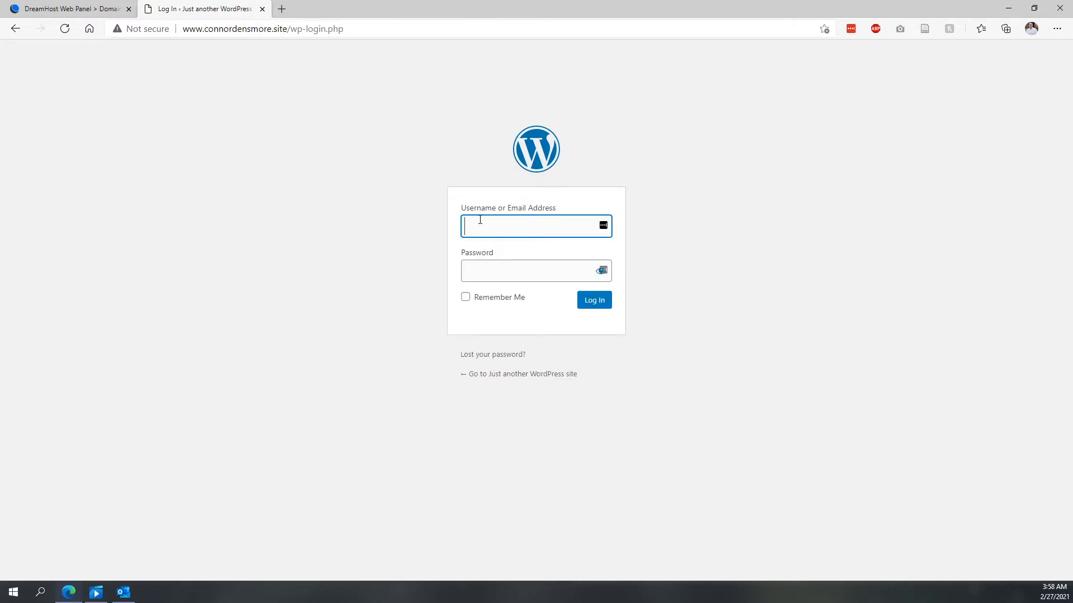
pyautogui.press('Down')
pyautogui.press('Return')
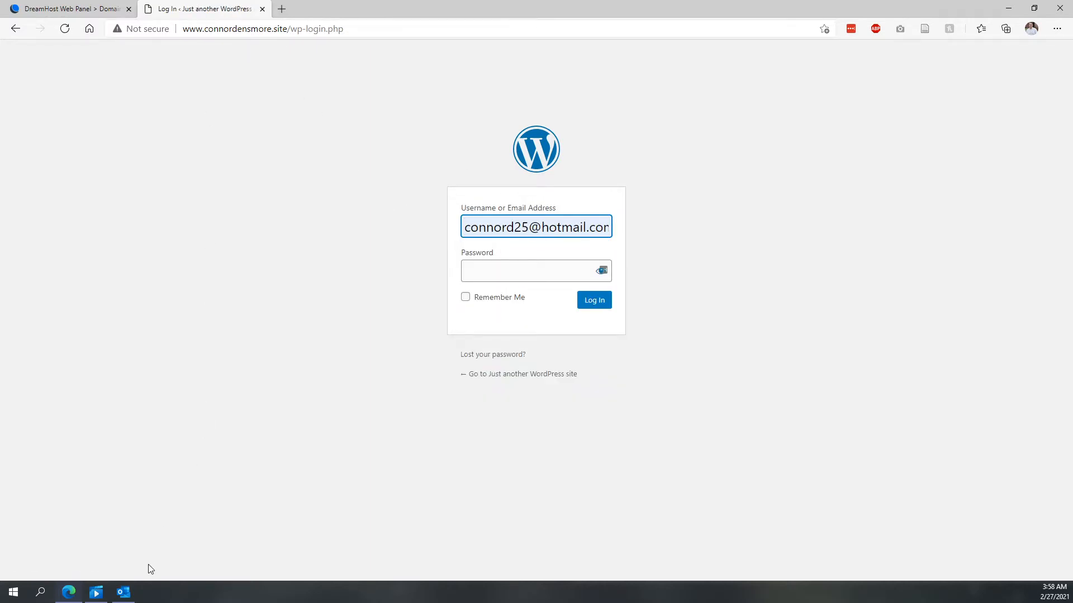
# - Check the login details in the installer e-mail and return to the login page
pyautogui.click(126, 594)
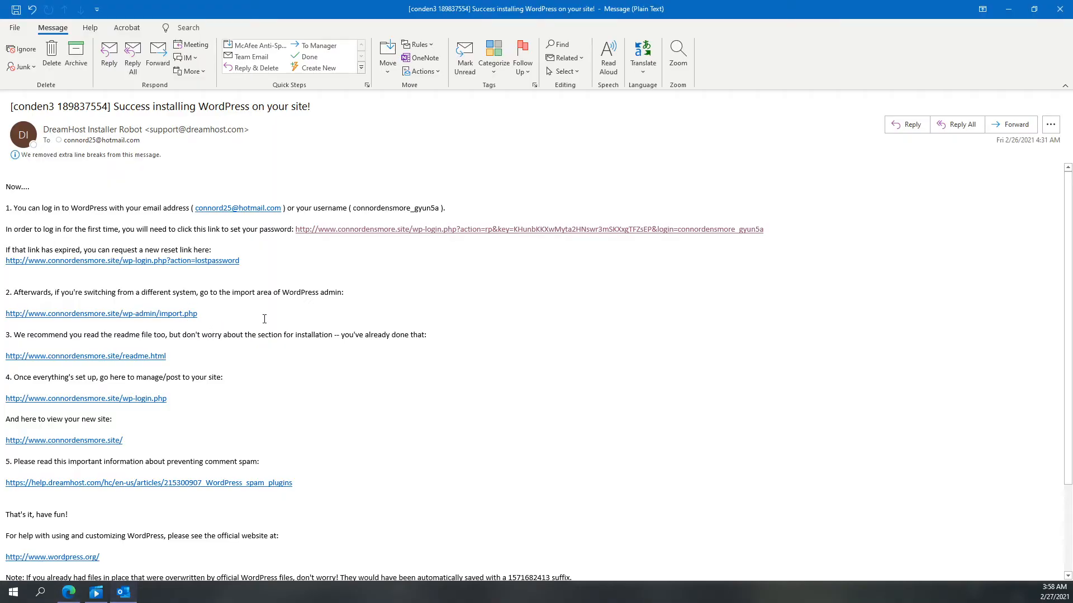
pyautogui.moveTo(25, 210); pyautogui.dragTo(164, 212)
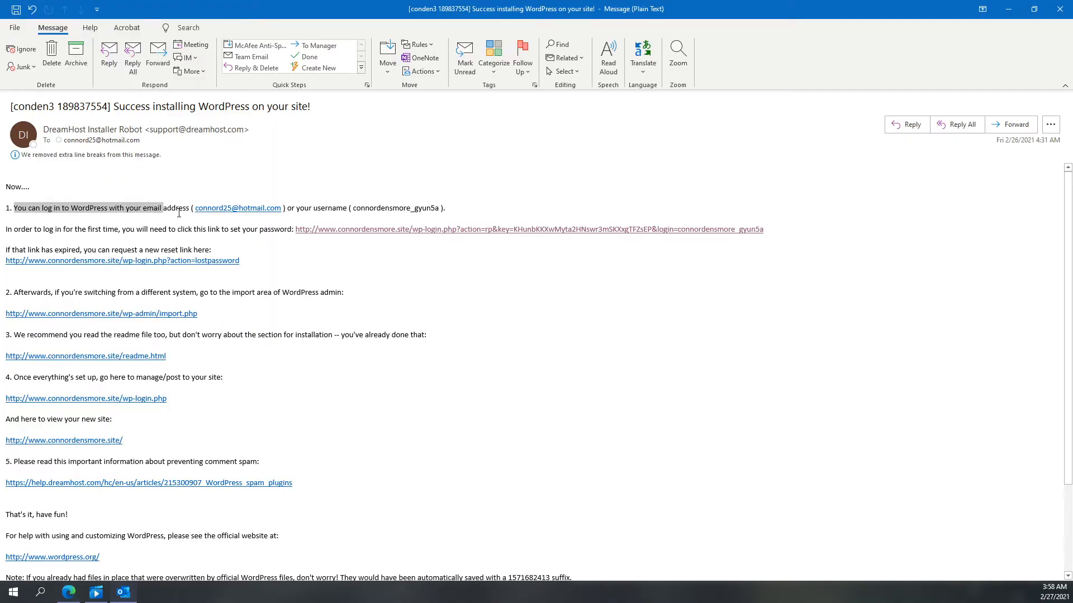
pyautogui.click(88, 216)
pyautogui.click(124, 593)
# - Paste the new password to log in to the WordPress dashboard and dismiss the LastPass save prompt
pyautogui.click(506, 271)
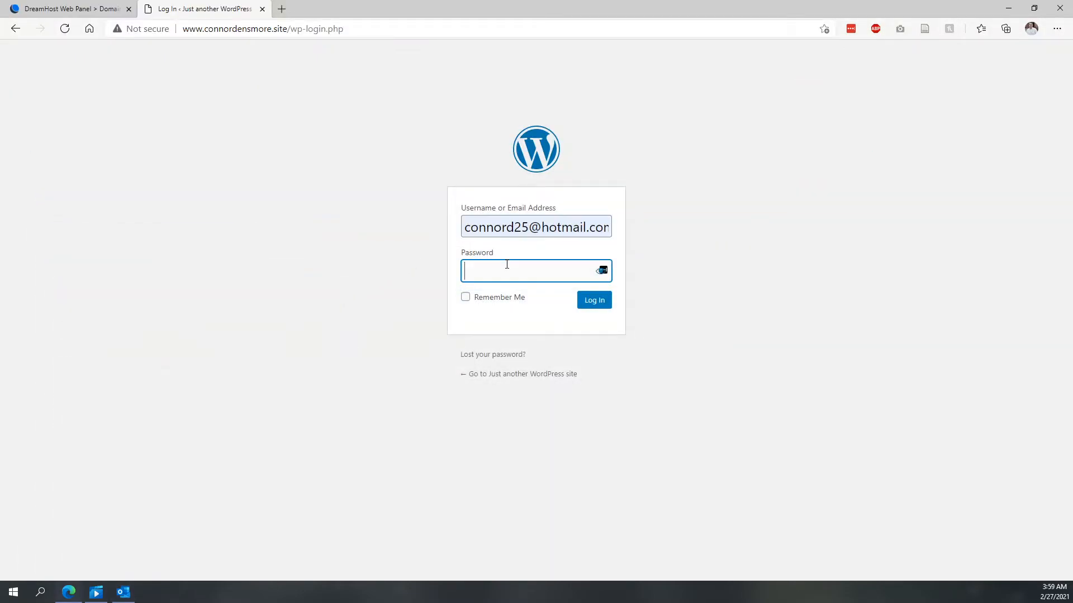
pyautogui.hotkey('ctrl', 'v')
pyautogui.click(594, 302)
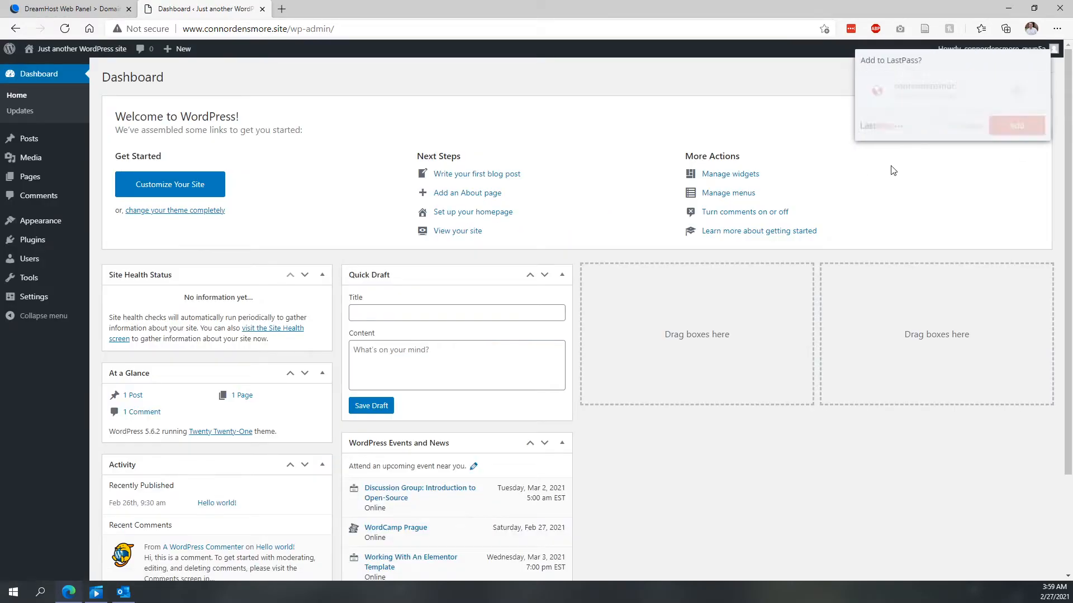
pyautogui.click(955, 131)
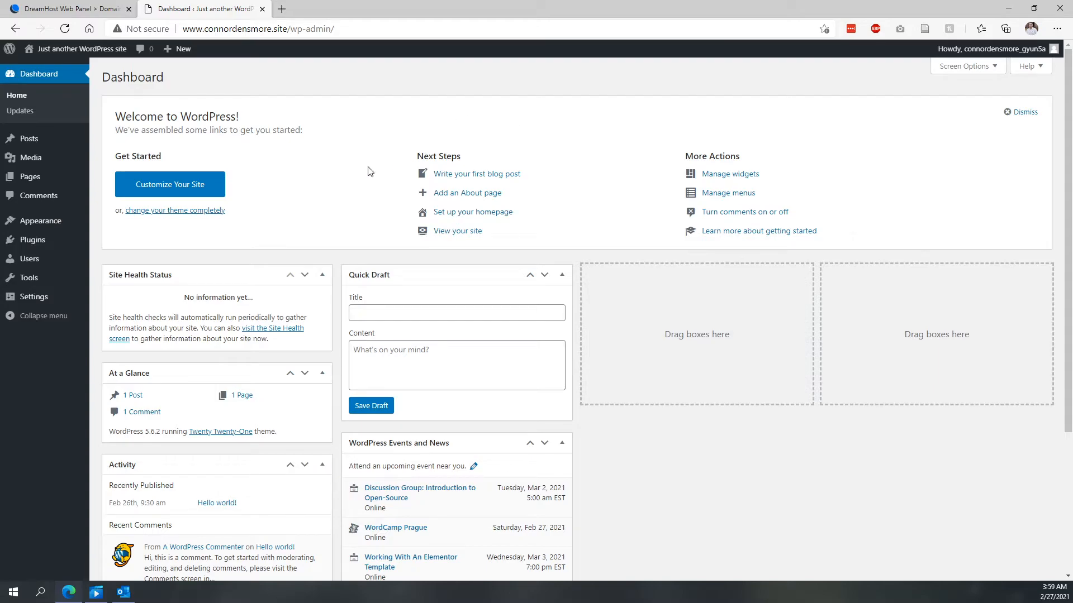
pyautogui.moveTo(68, 62)
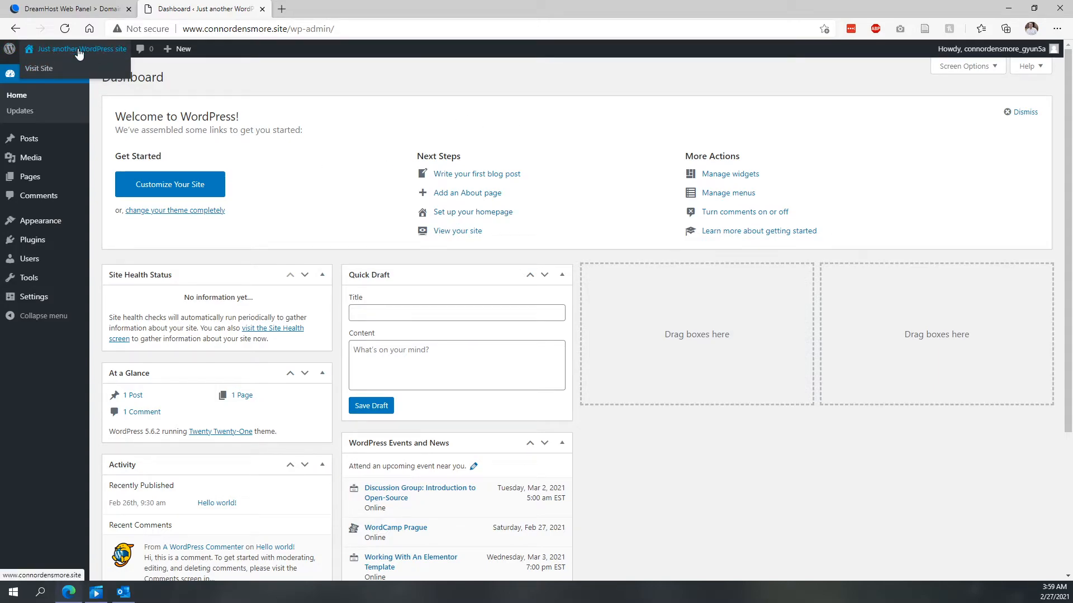
# - Open the live site in a new tab, scroll through its front page, and return to the dashboard
pyautogui.middleClick(36, 70)
pyautogui.click(349, 12)
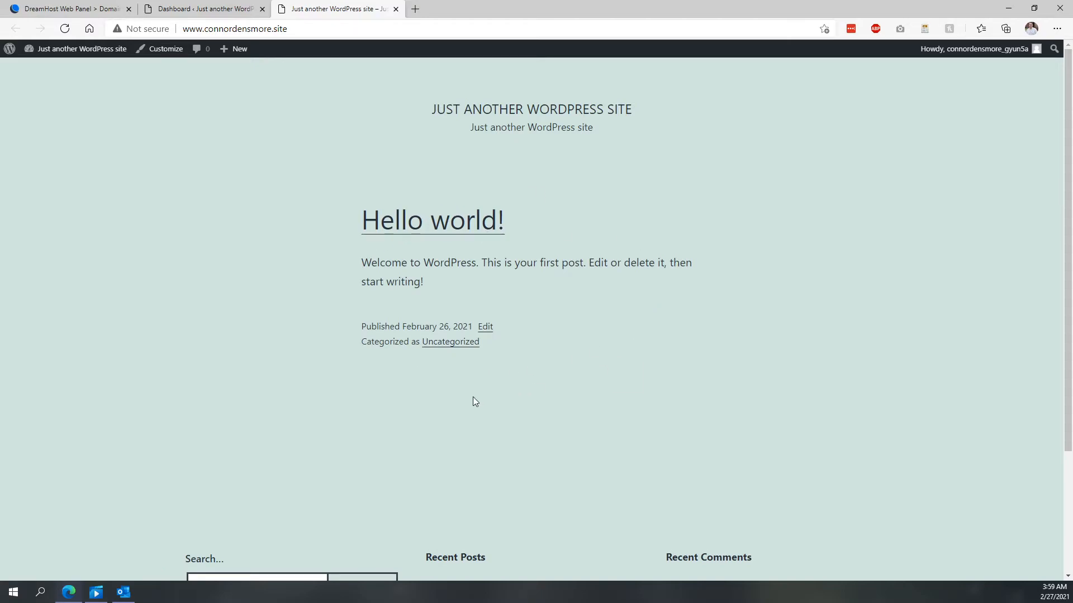
pyautogui.scroll(-3, 391, 374)
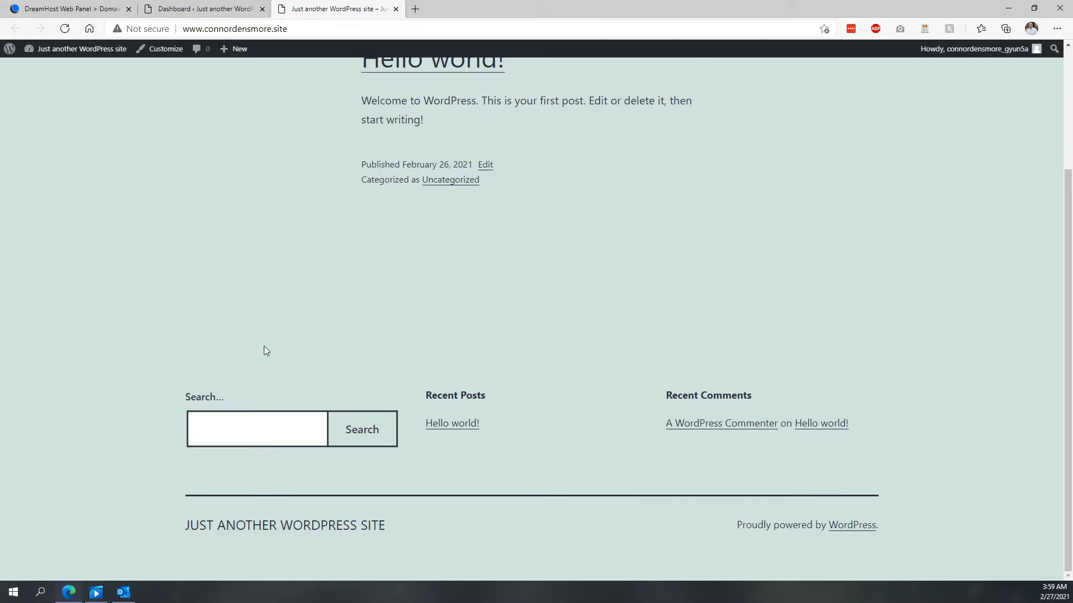
pyautogui.scroll(3, 264, 351)
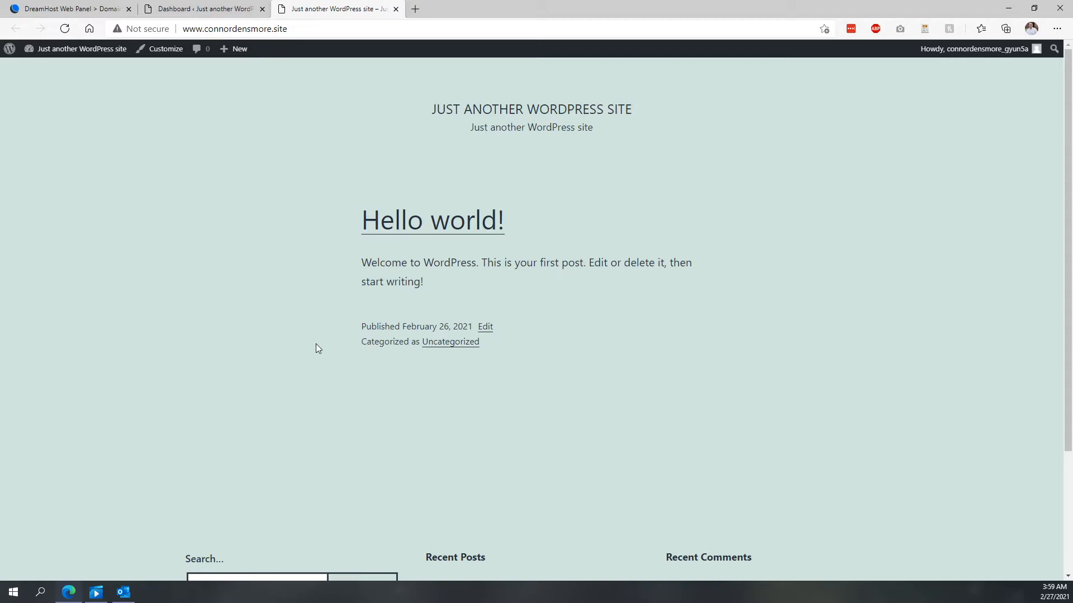
pyautogui.scroll(-3, 317, 348)
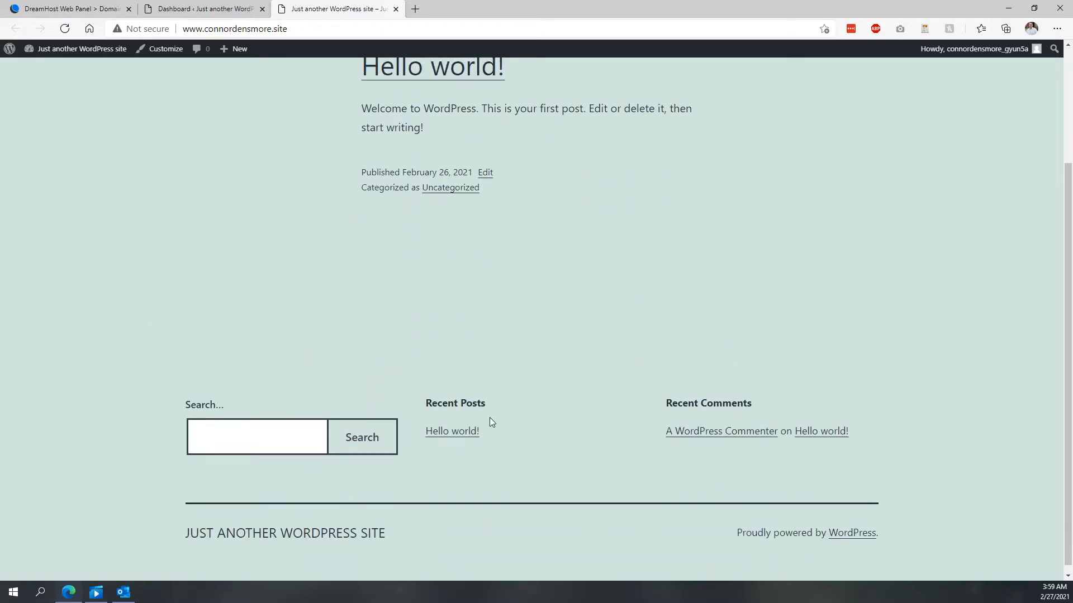
pyautogui.scroll(3, 489, 417)
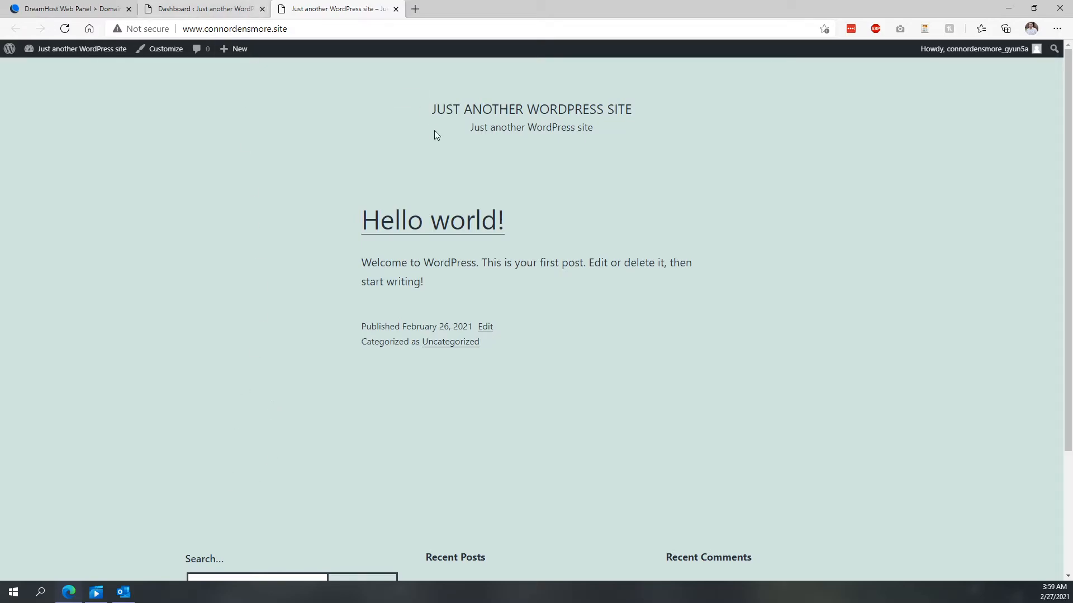
pyautogui.click(193, 10)
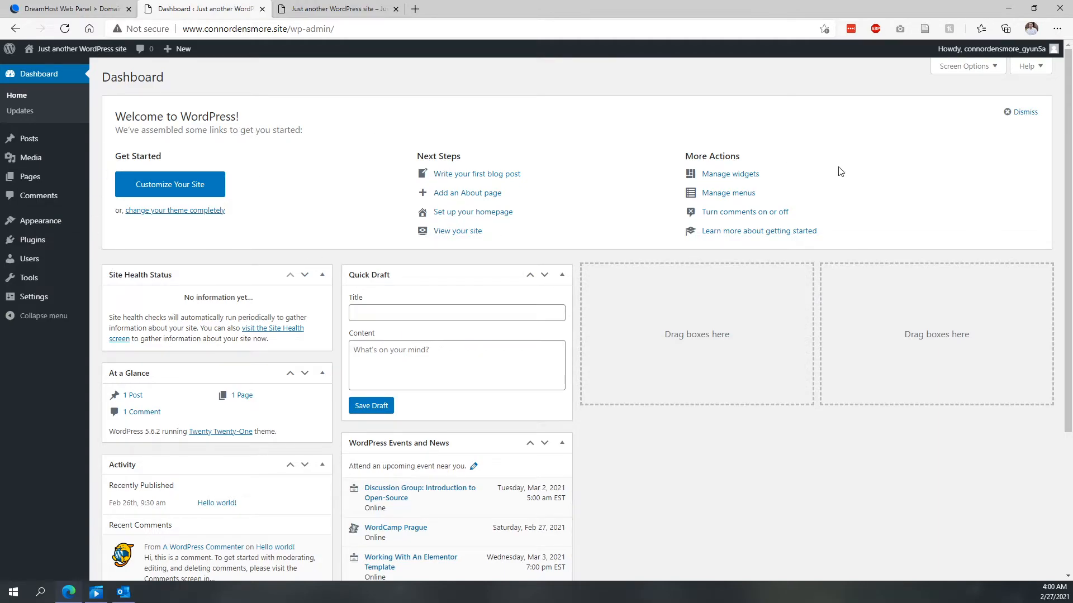
# - Open the Customizer, scroll through the site preview, and exit it without saving changes
pyautogui.click(187, 191)
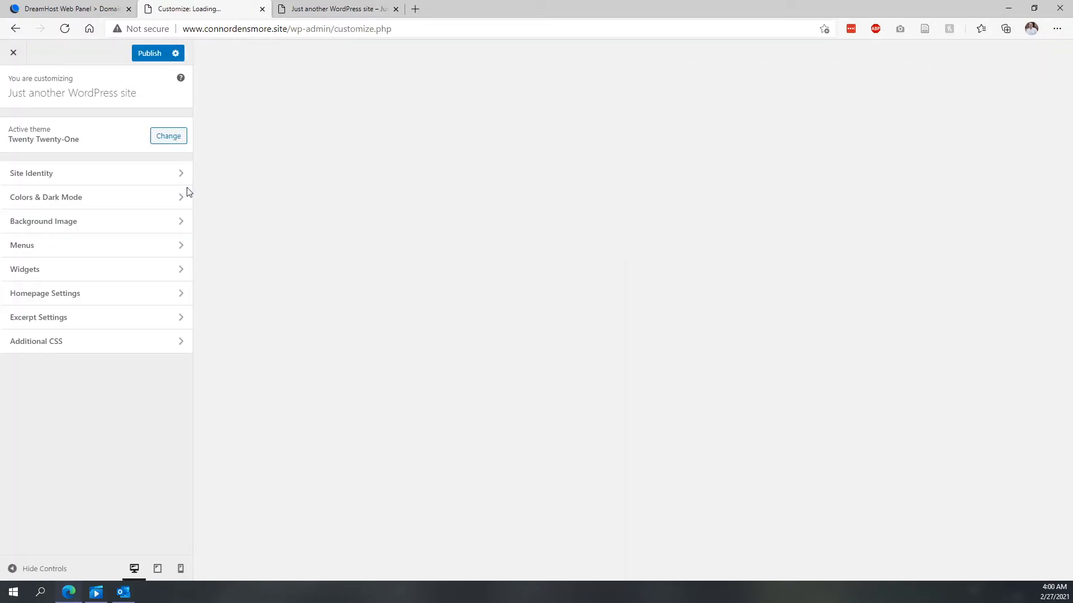
pyautogui.scroll(-3, 380, 241)
pyautogui.scroll(-10, 380, 241)
pyautogui.scroll(-4, 378, 247)
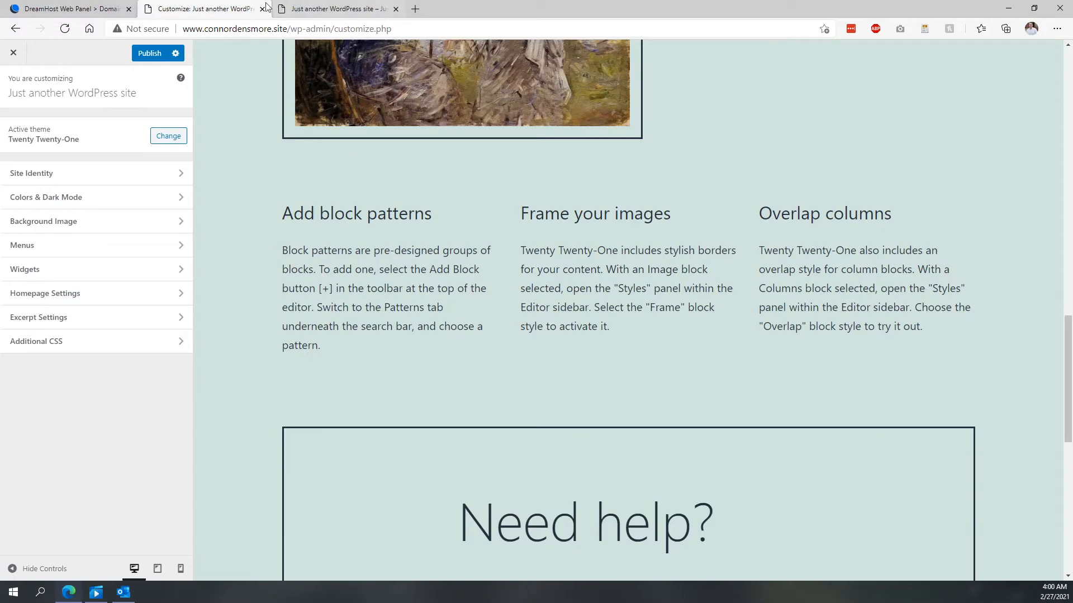
pyautogui.click(14, 52)
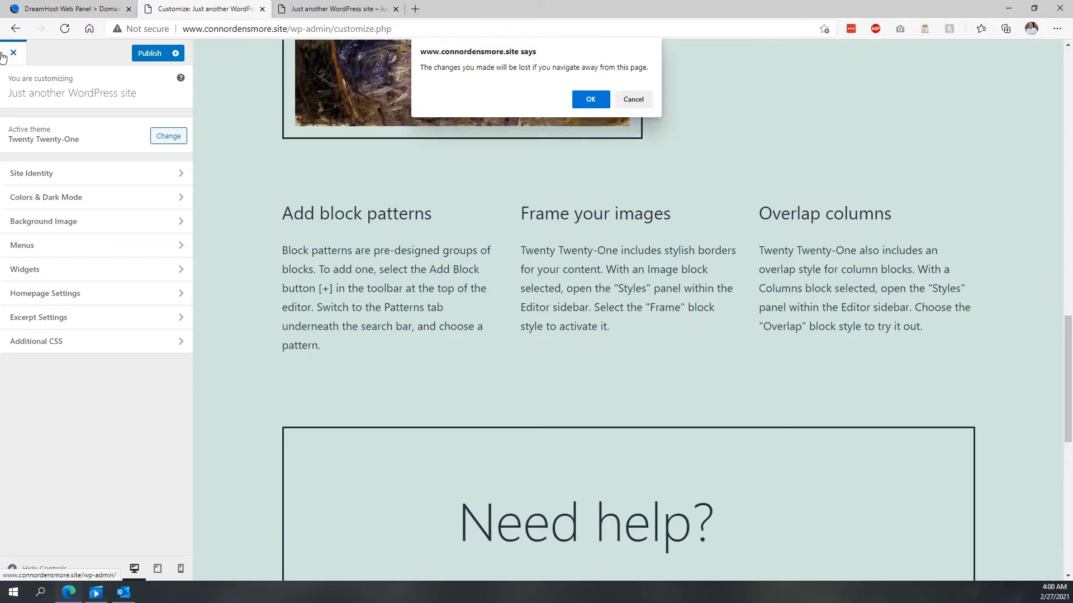
pyautogui.click(594, 101)
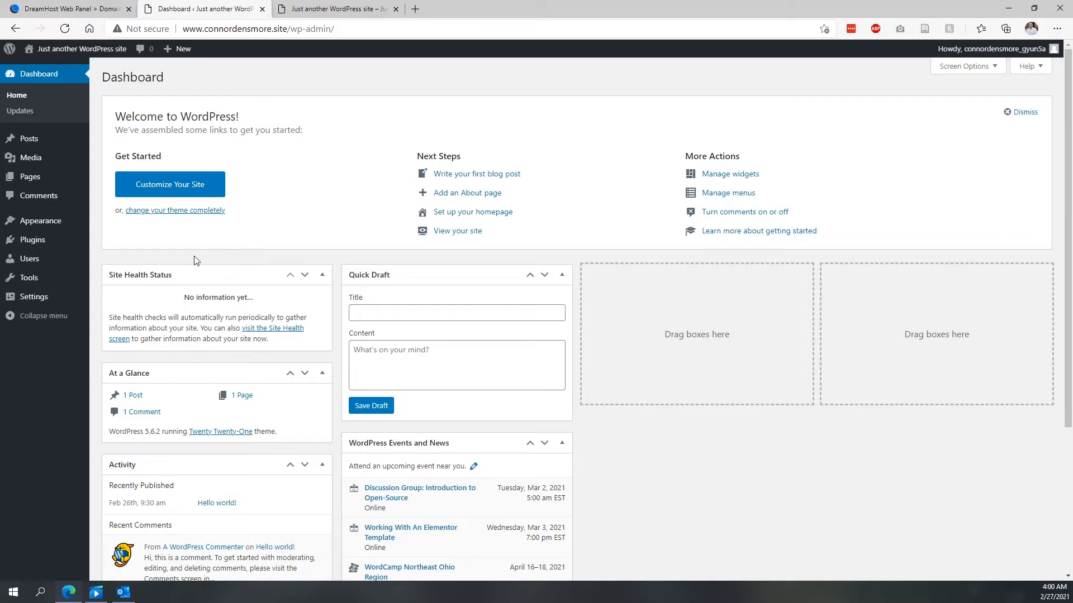
# - Open the installed themes and browse the featured themes available to add
pyautogui.moveTo(56, 228)
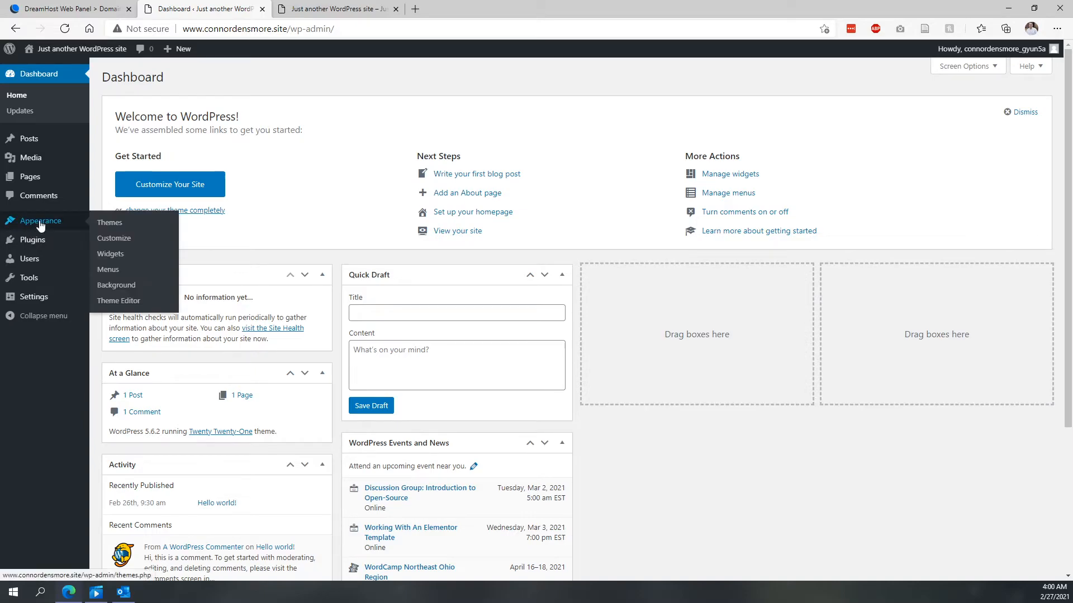
pyautogui.click(110, 223)
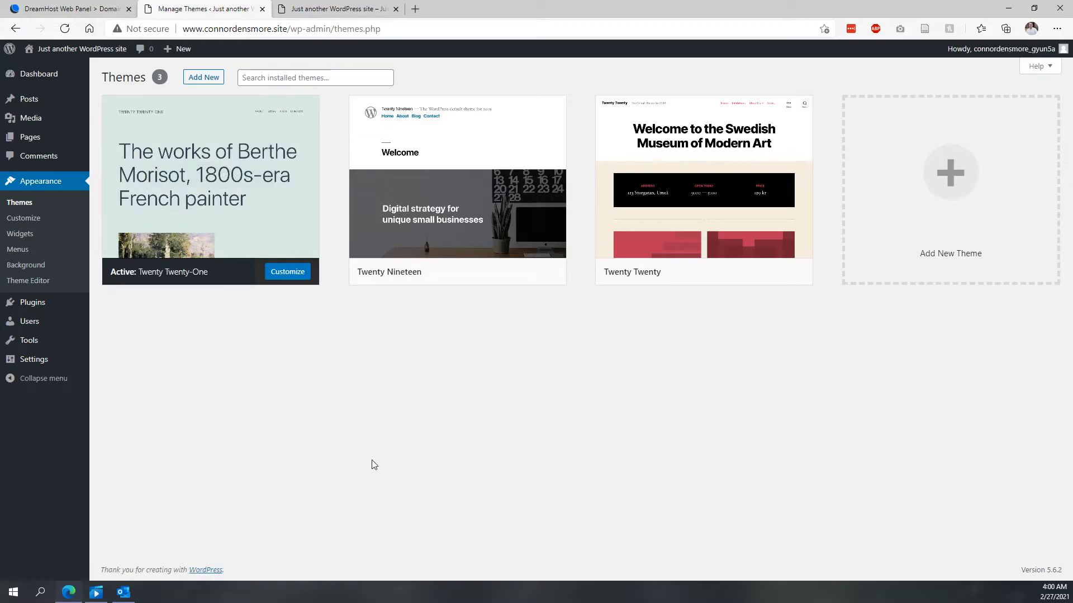
pyautogui.moveTo(484, 240)
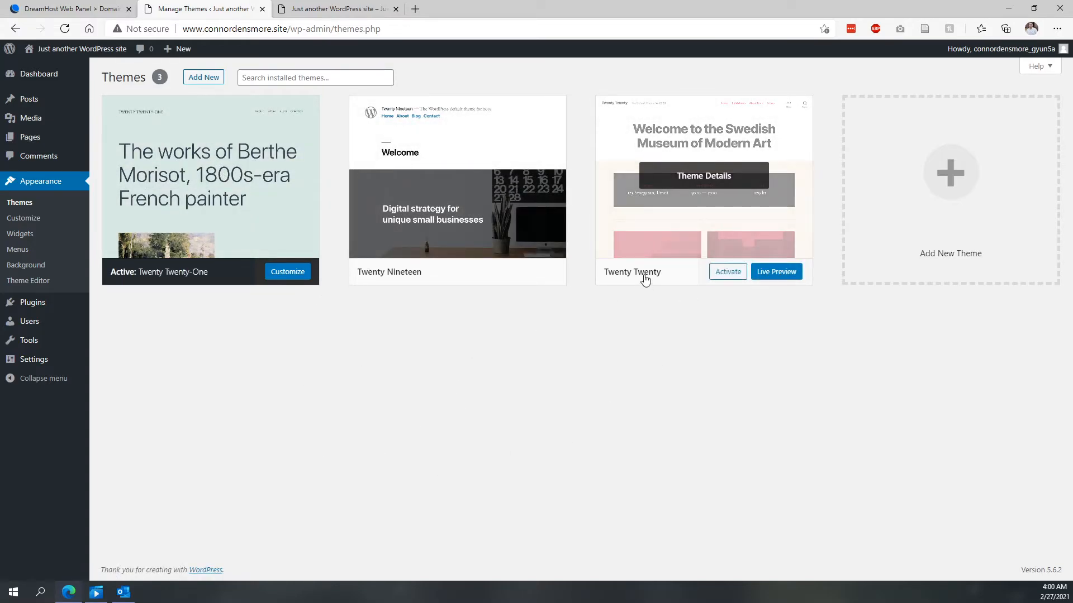
pyautogui.moveTo(157, 273)
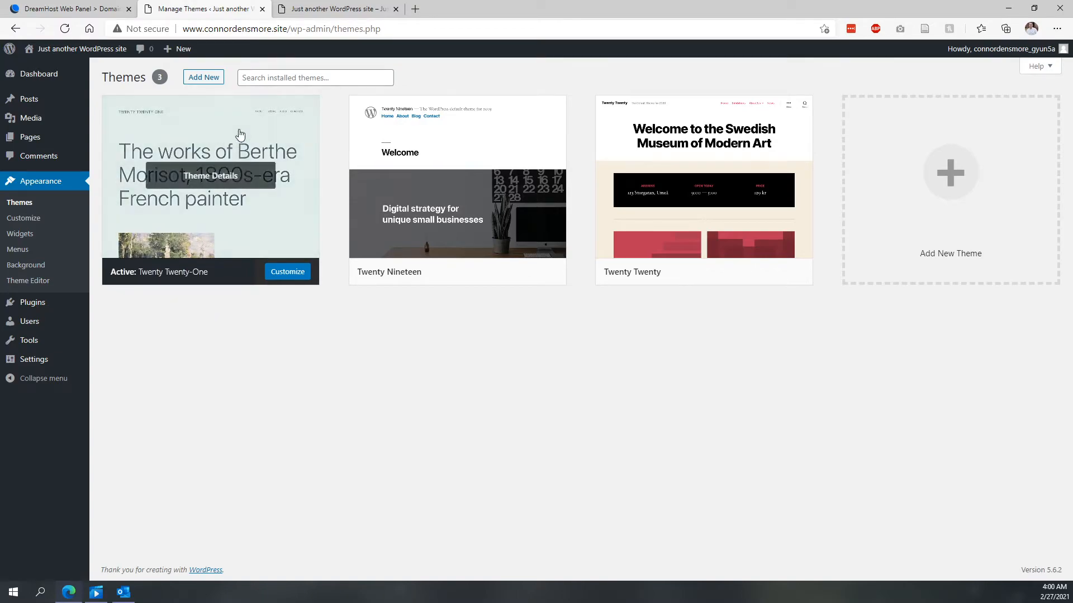
pyautogui.click(988, 189)
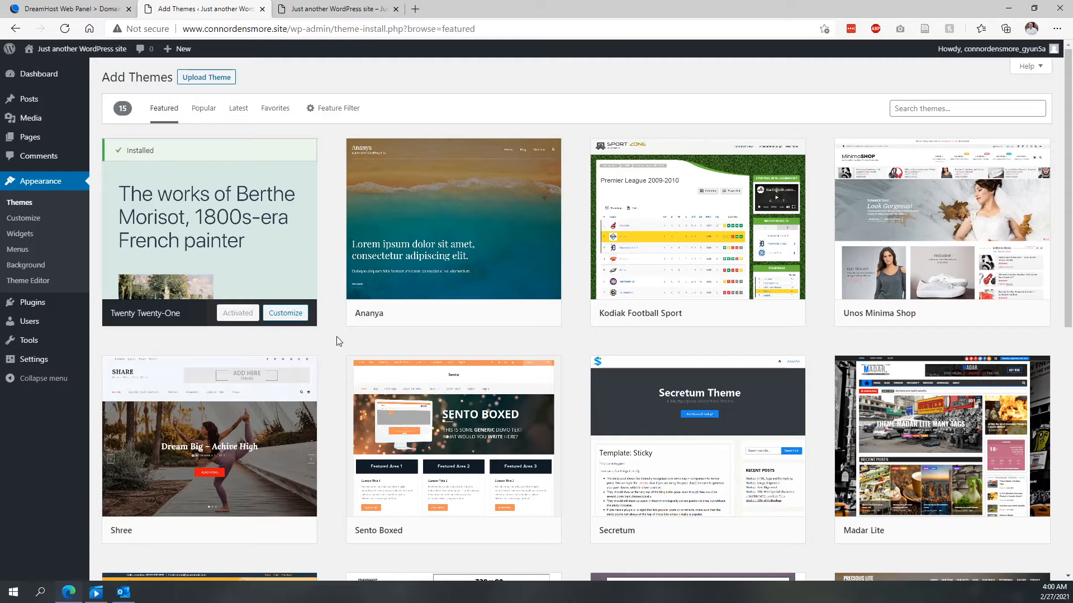
pyautogui.scroll(-5, 337, 338)
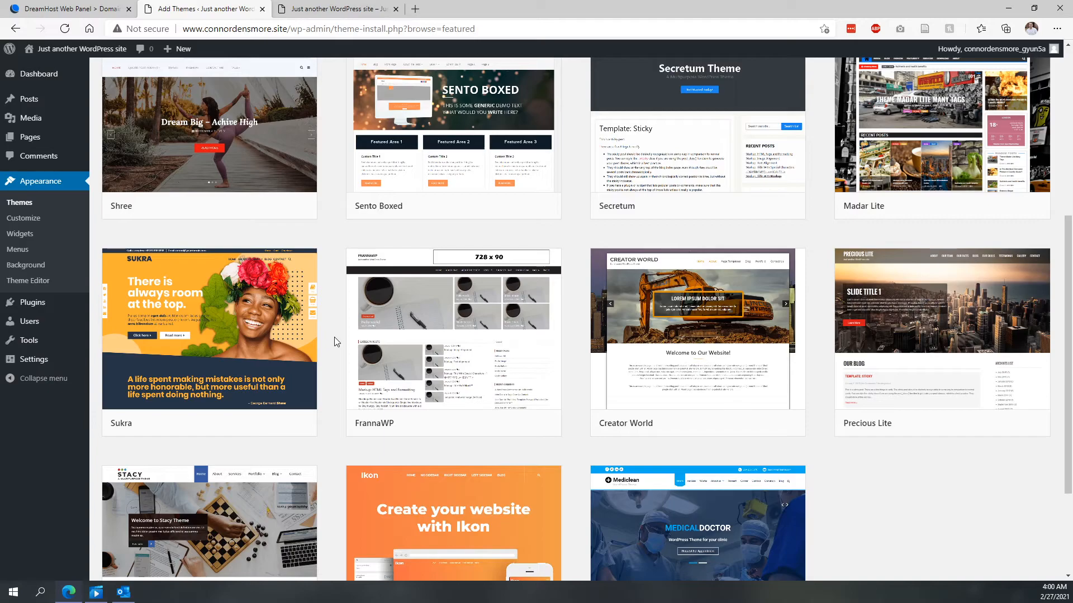
pyautogui.scroll(-3, 333, 338)
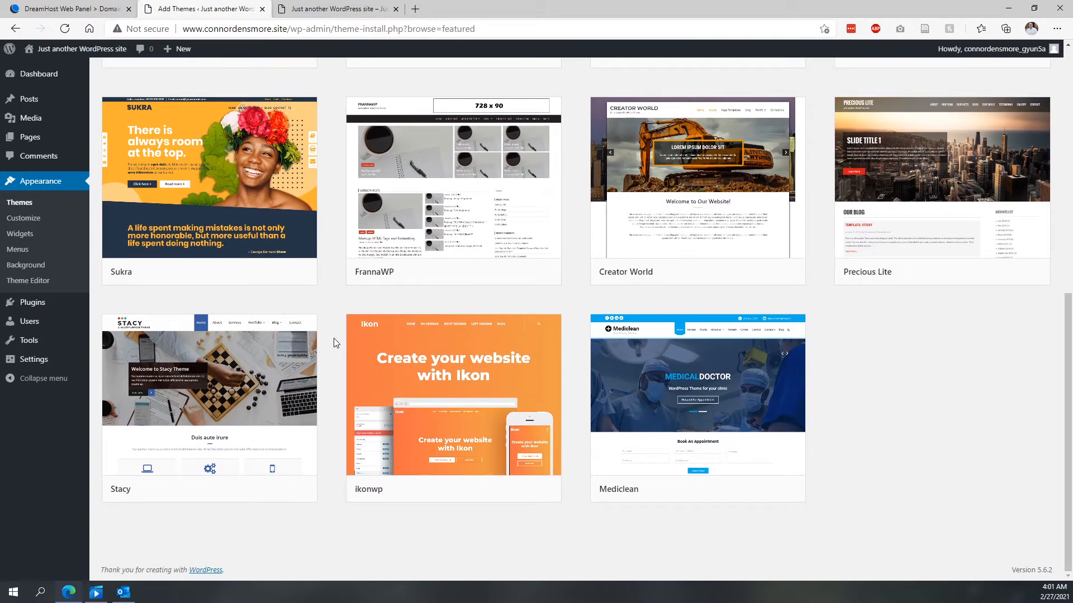
pyautogui.scroll(8, 334, 344)
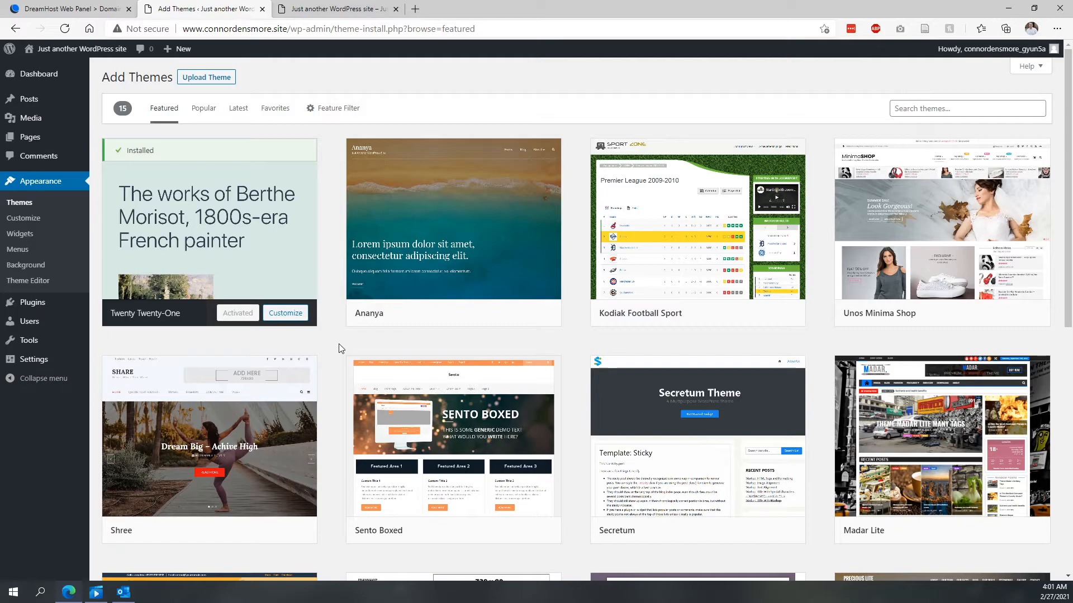
# - Search the web for wordpress themes in a new tab and return to the Add Themes page
pyautogui.click(414, 9)
pyautogui.write('wordpre')
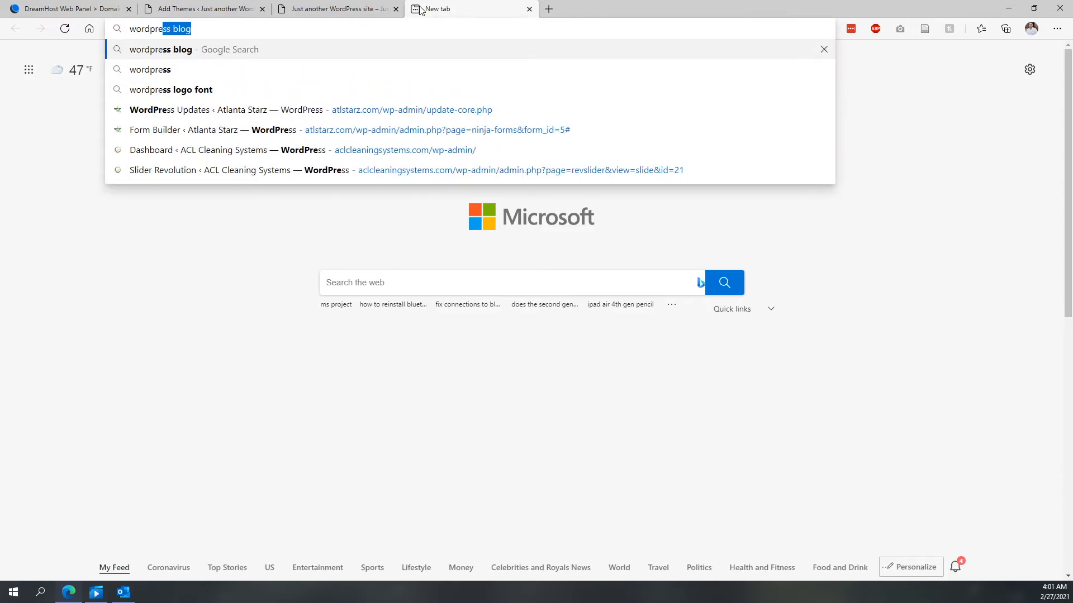
pyautogui.write('ss themes')
pyautogui.press('Return')
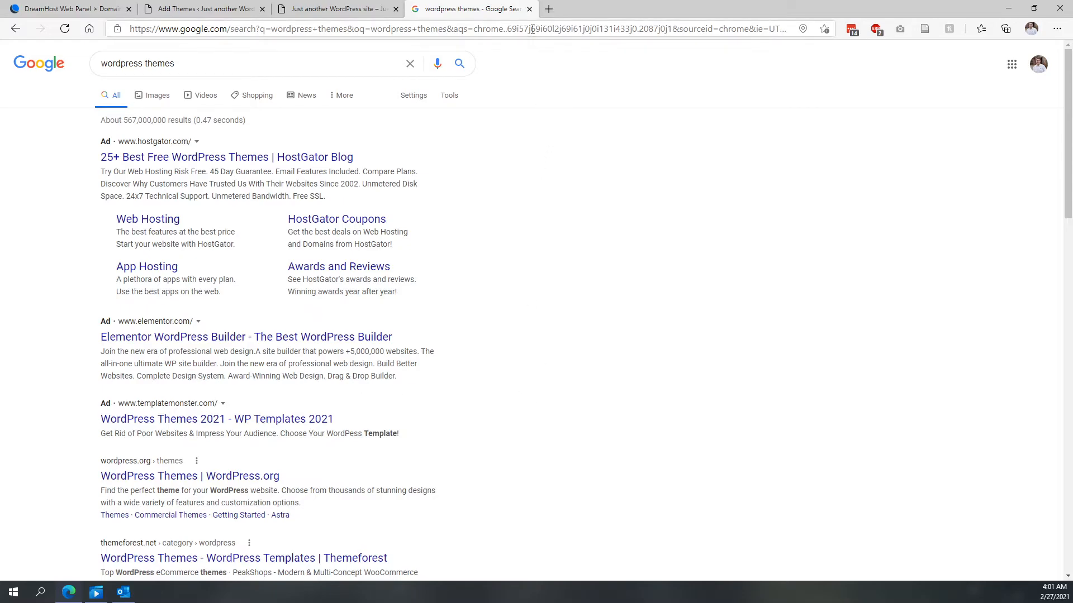
pyautogui.click(529, 9)
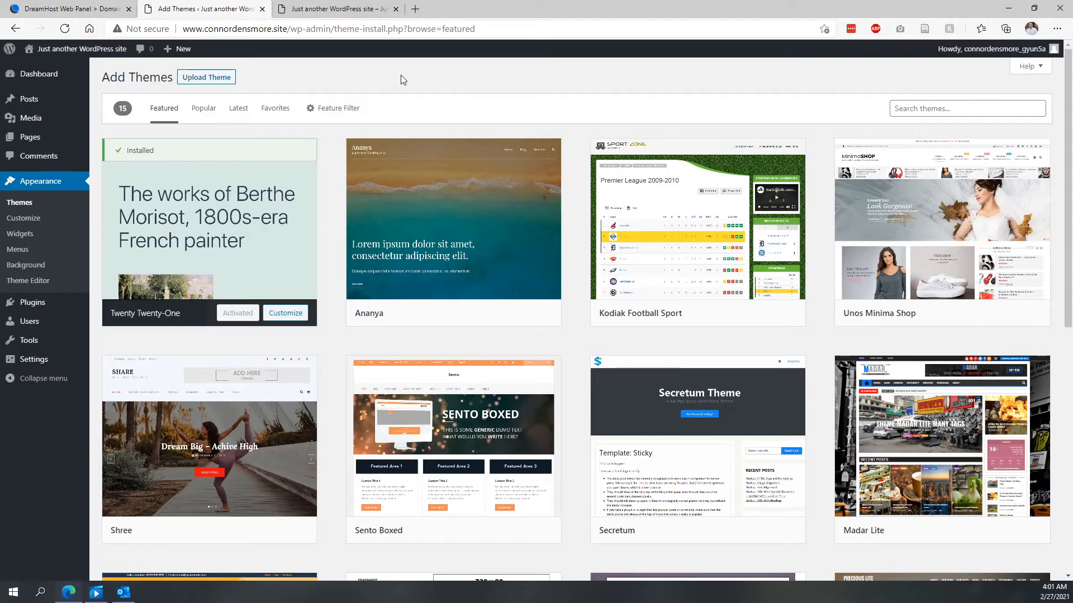
# - Search the web for elementor download and open the Elementor Website Builder plugin page on WordPress.org
pyautogui.click(415, 9)
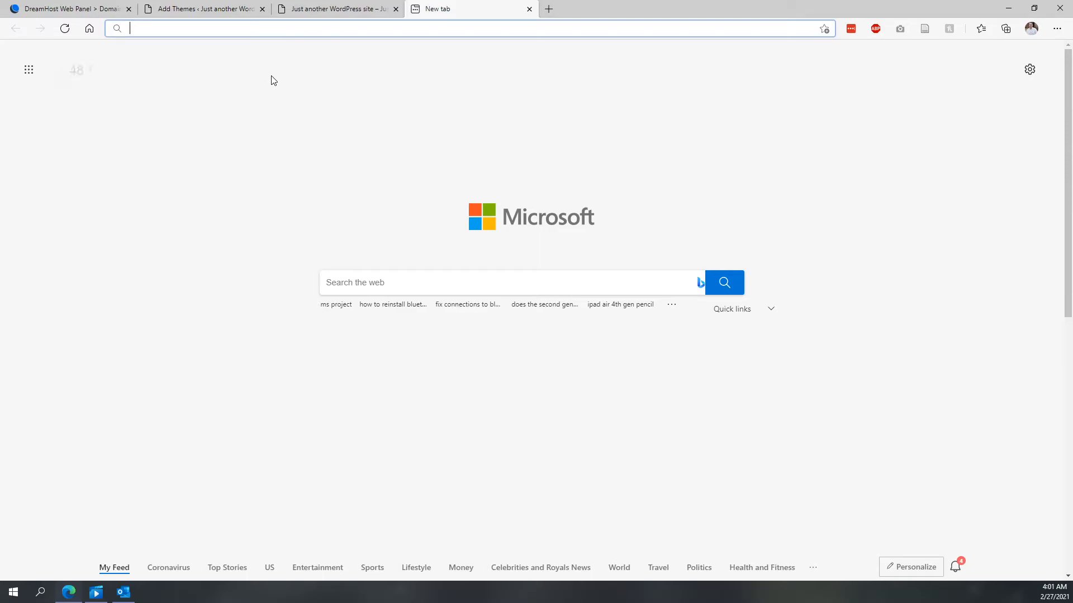
pyautogui.write('elementor')
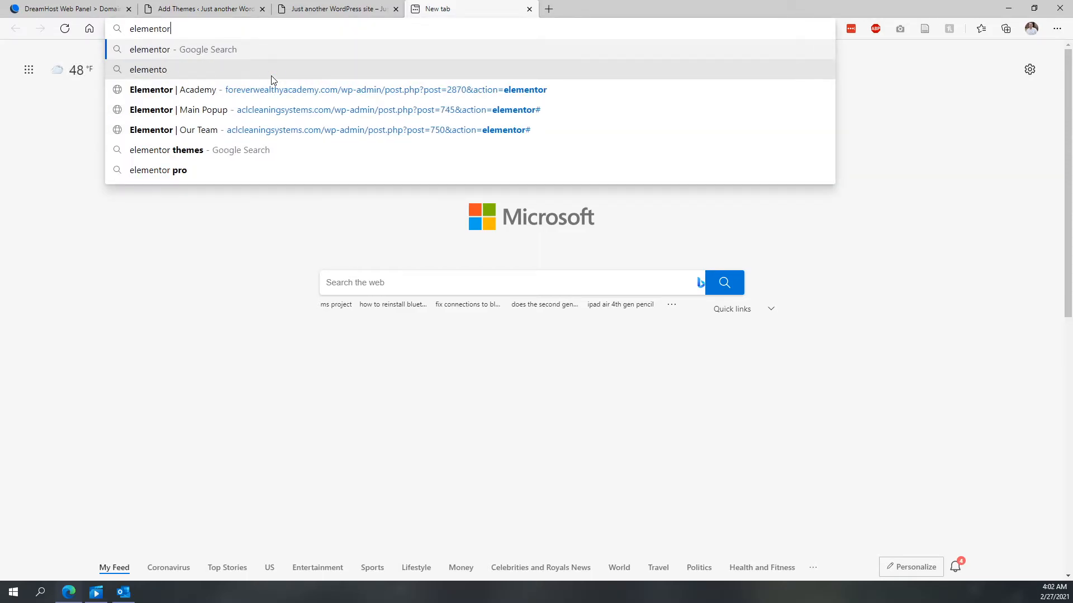
pyautogui.write(' download')
pyautogui.press('Return')
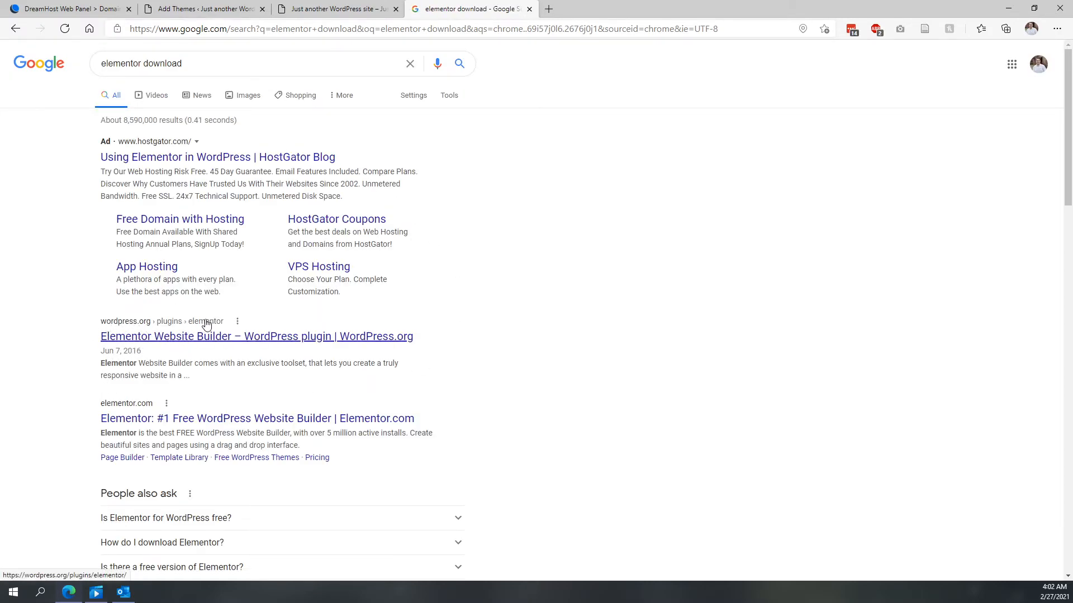
pyautogui.click(175, 336)
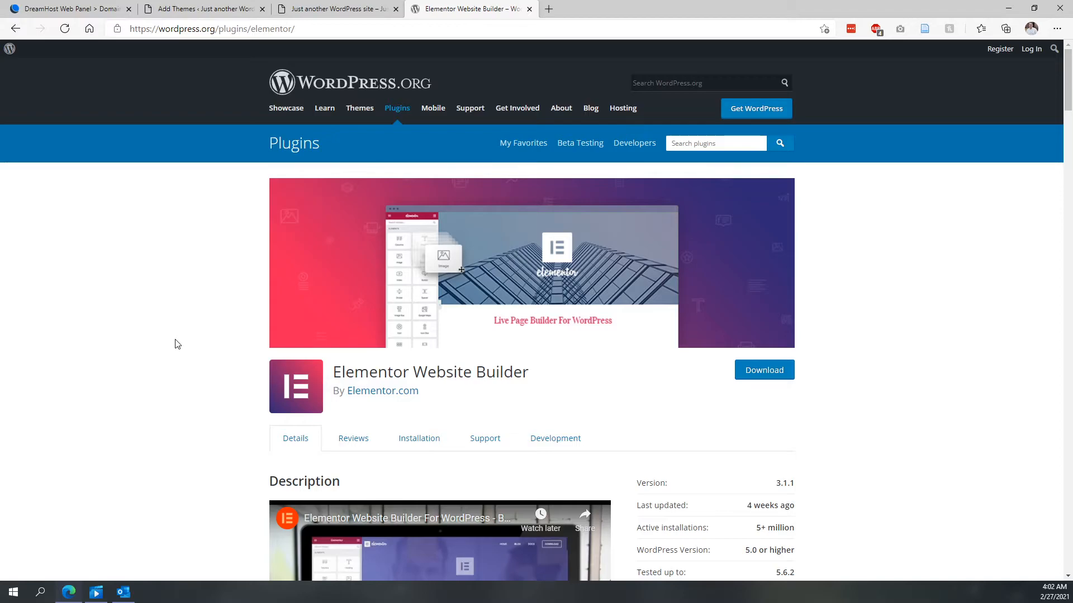
# - Open a new page in the block editor in a separate tab
pyautogui.click(316, 5)
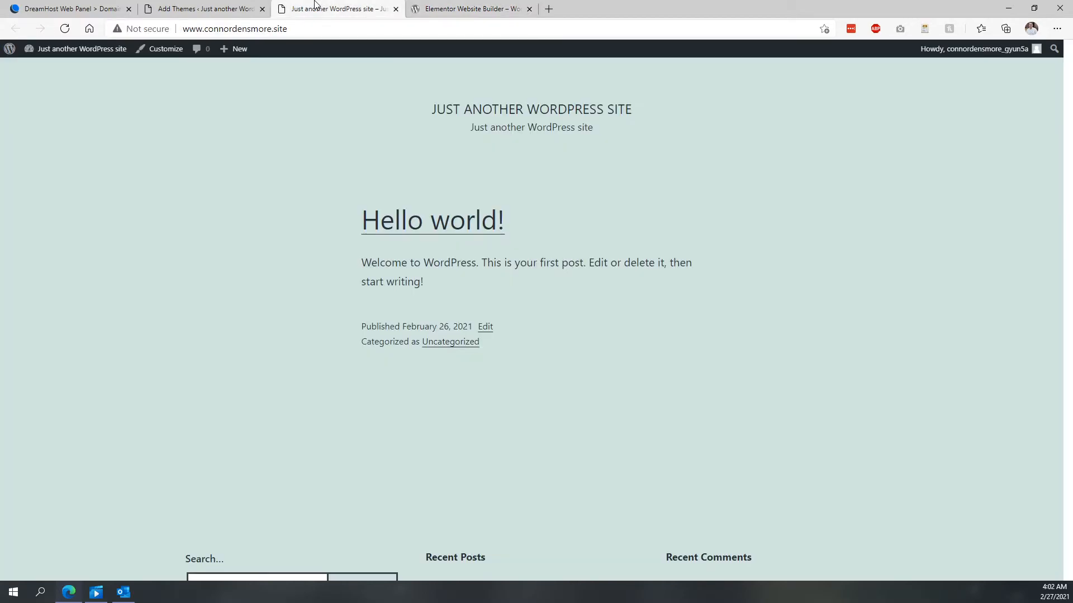
pyautogui.click(172, 7)
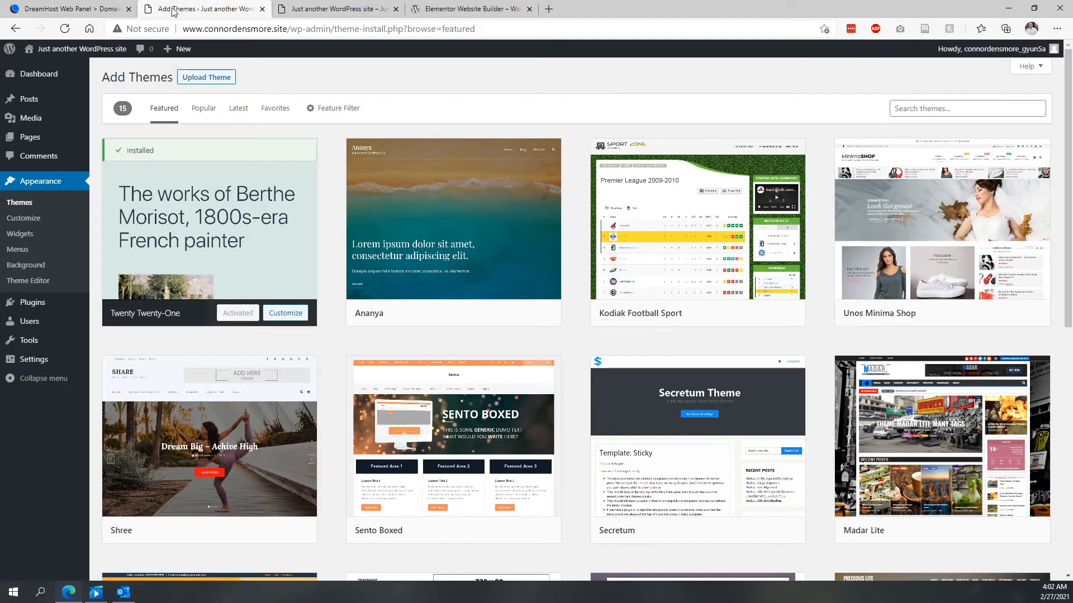
pyautogui.moveTo(37, 142)
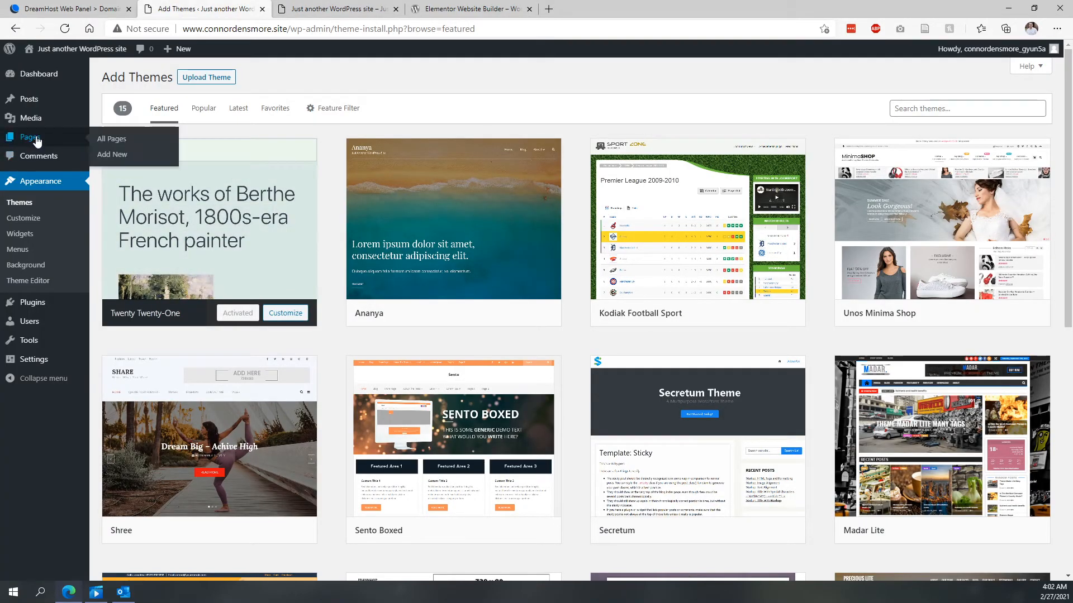
pyautogui.middleClick(112, 154)
pyautogui.click(326, 5)
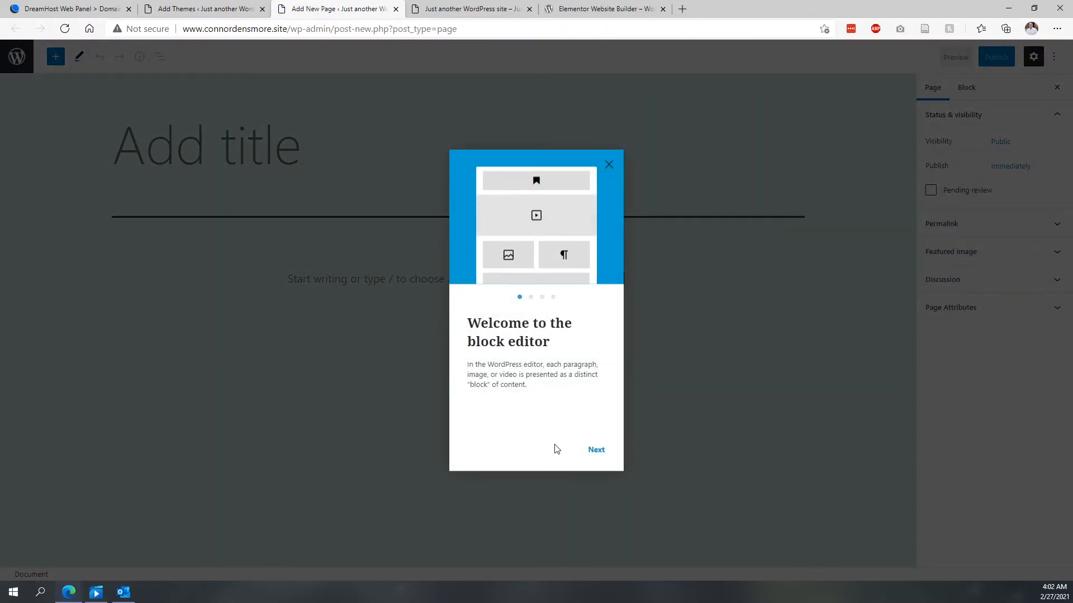
# - Close the block-editor welcome guide and title the new page Home
pyautogui.click(596, 454)
pyautogui.click(595, 453)
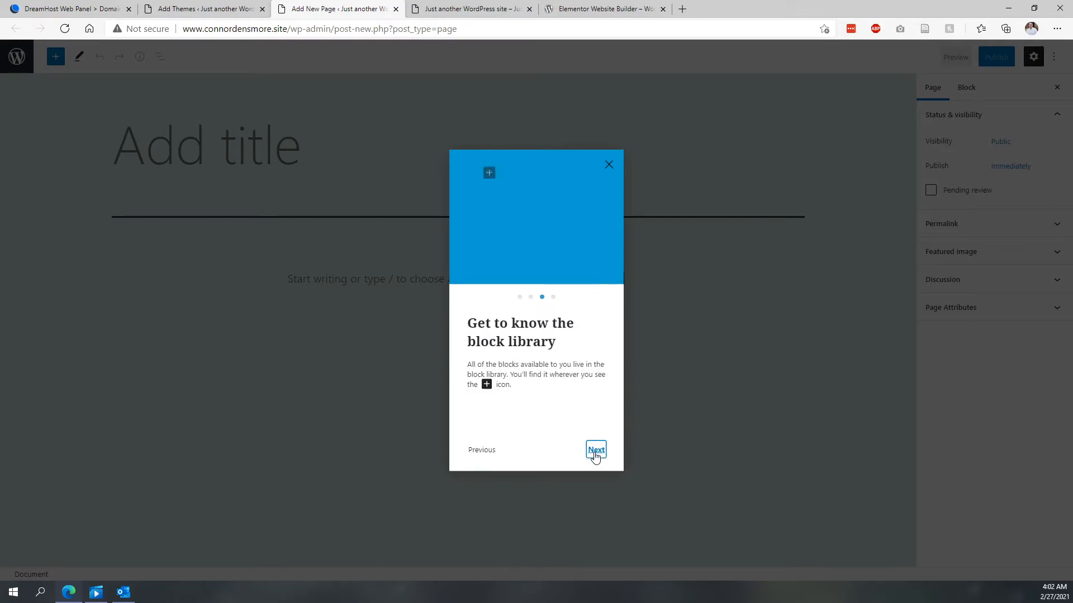
pyautogui.click(595, 452)
pyautogui.click(609, 165)
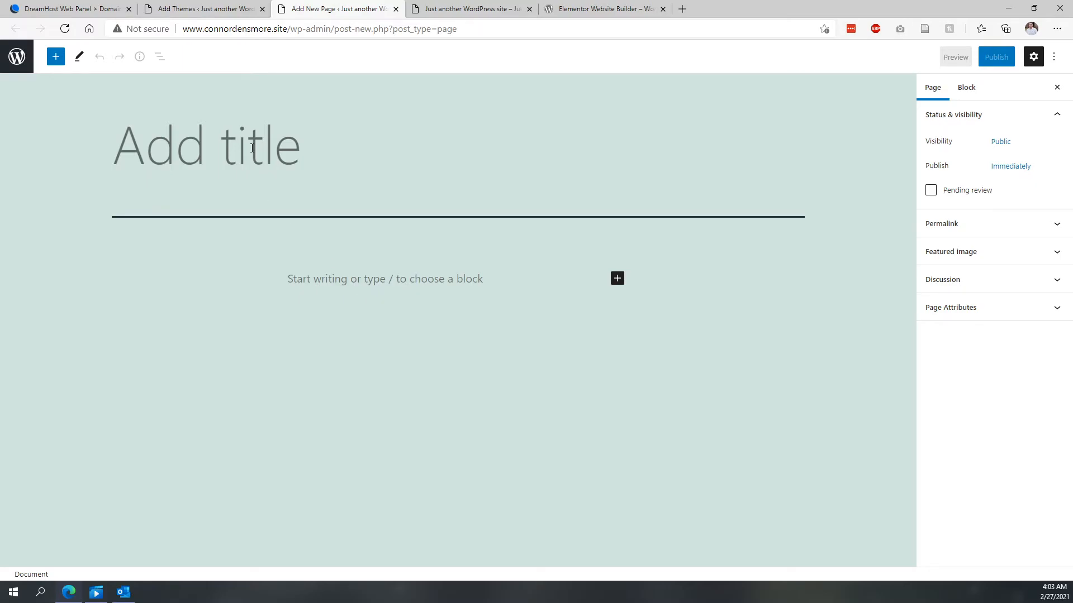
pyautogui.write('Hoin')
pyautogui.press('BackSpace')
pyautogui.press('BackSpace')
pyautogui.write('me')
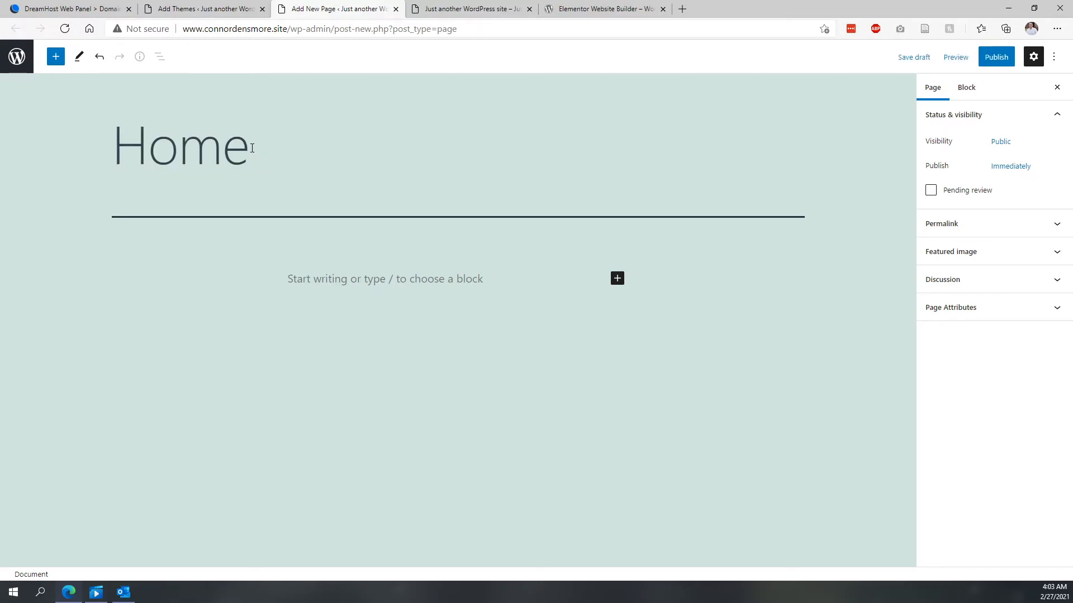
# - Add an Image block below the Home title, then leave the block-editor tab without saving
pyautogui.click(617, 278)
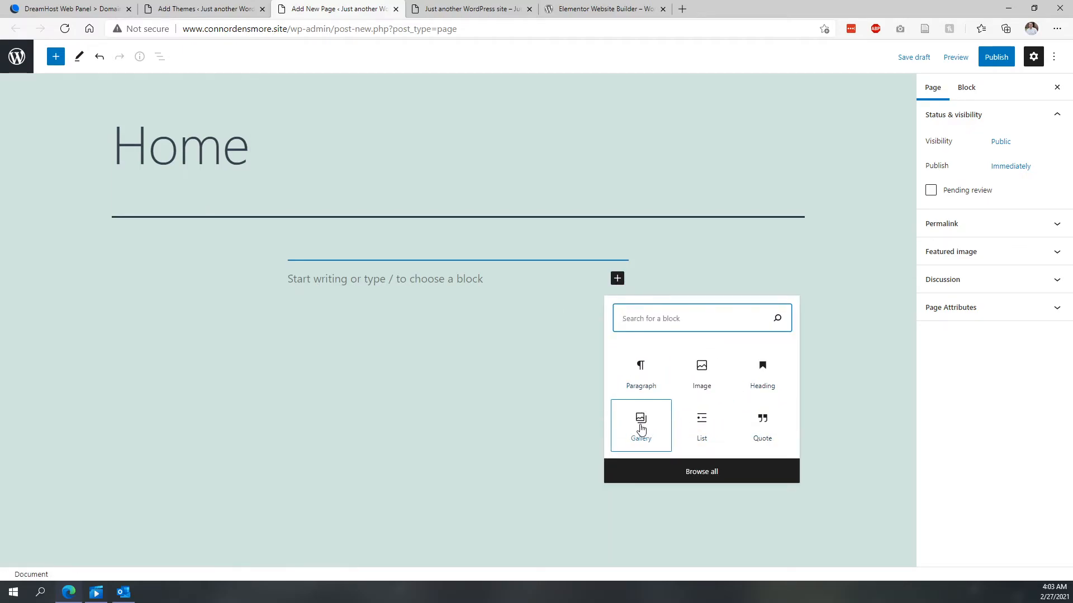
pyautogui.click(702, 374)
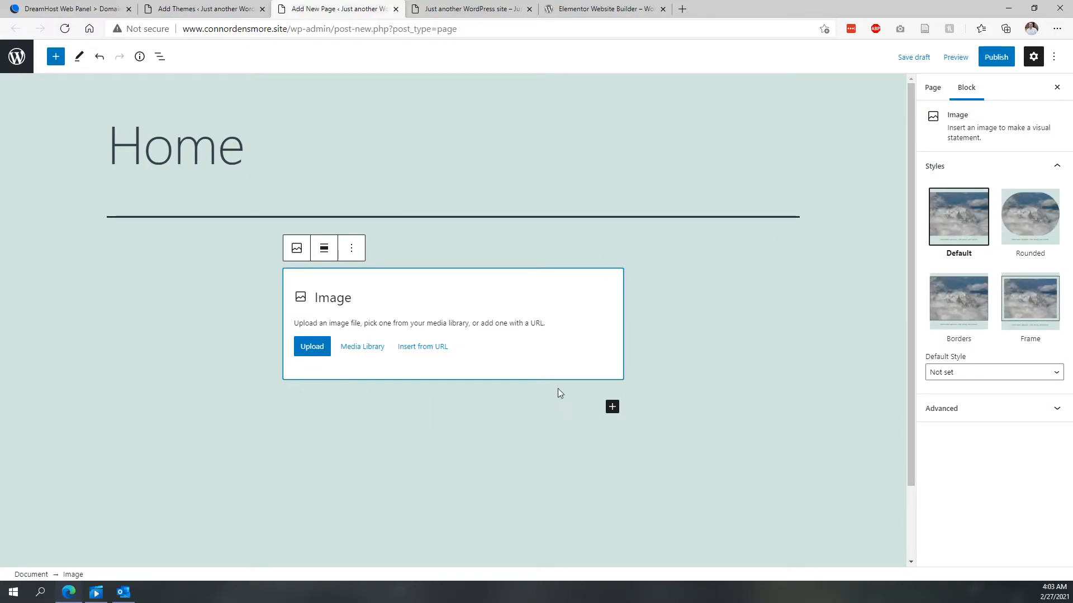
pyautogui.click(395, 9)
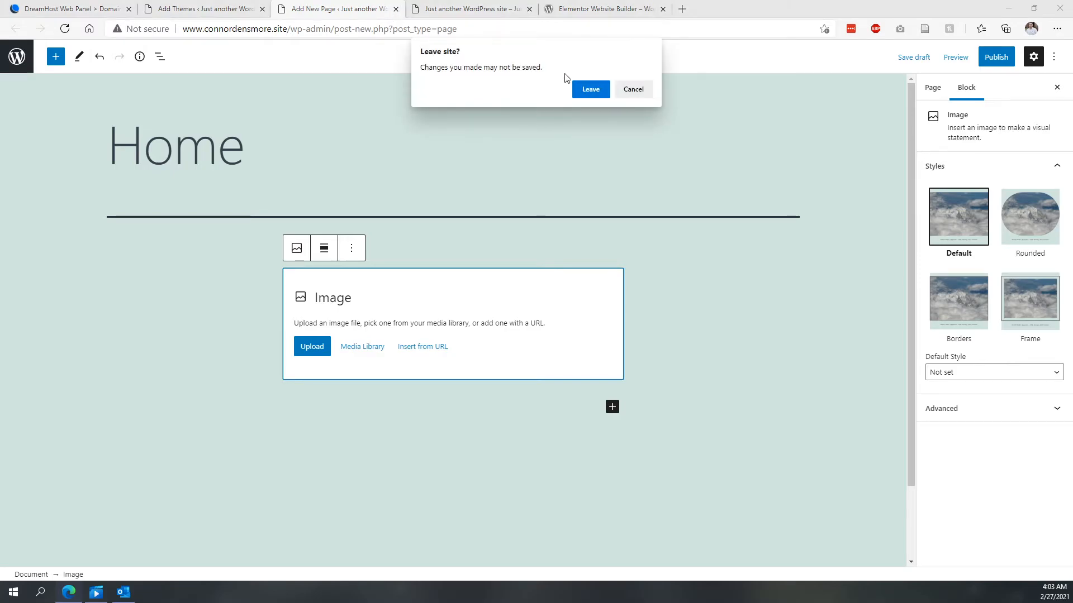
pyautogui.click(591, 90)
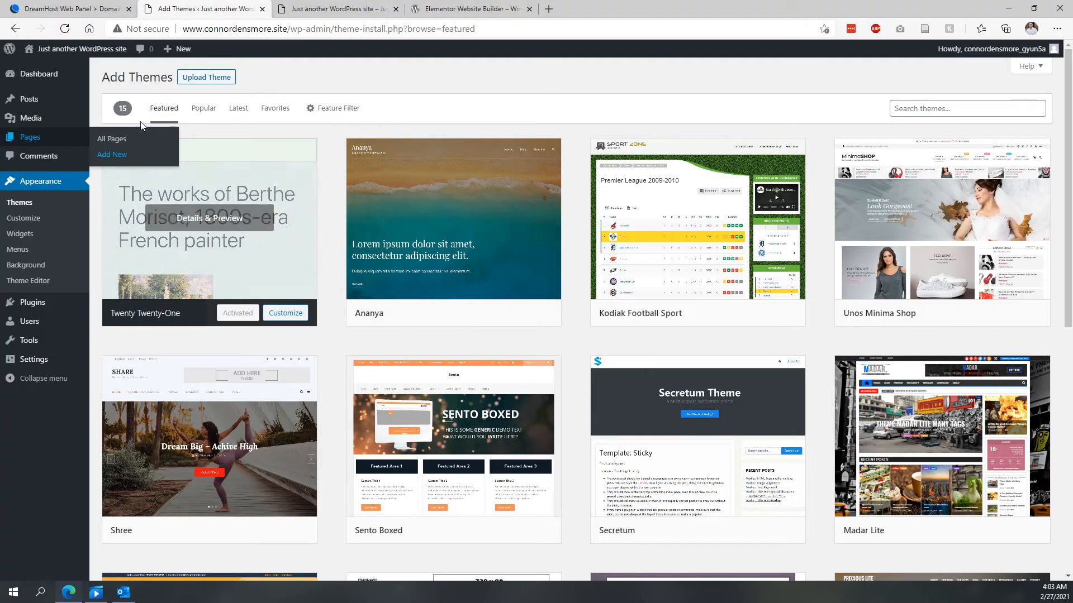
# - Download the Elementor Website Builder plugin zip from its WordPress.org page
pyautogui.click(441, 9)
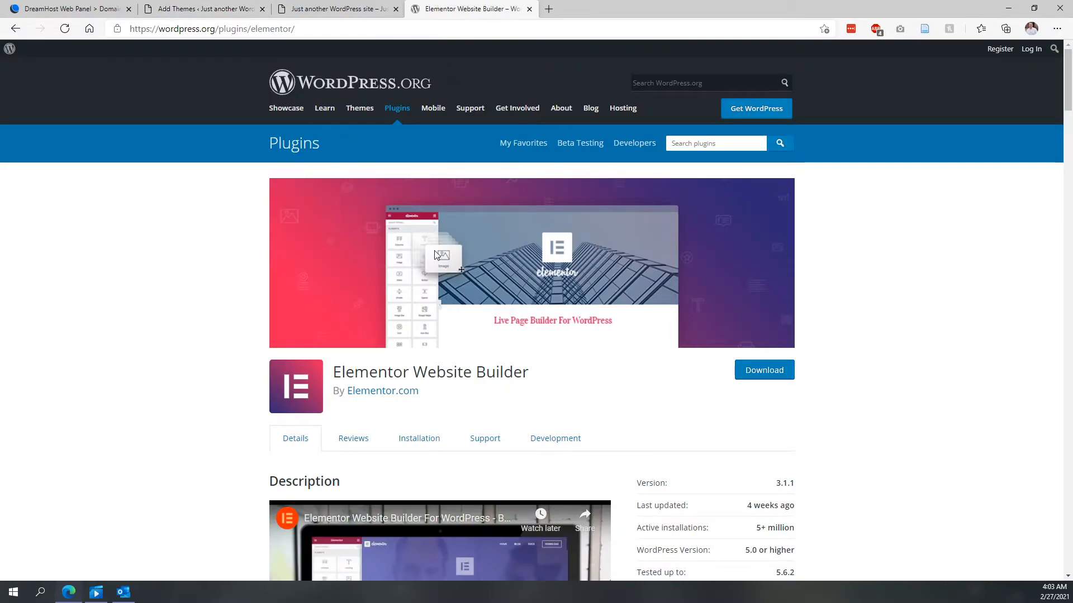
pyautogui.click(749, 378)
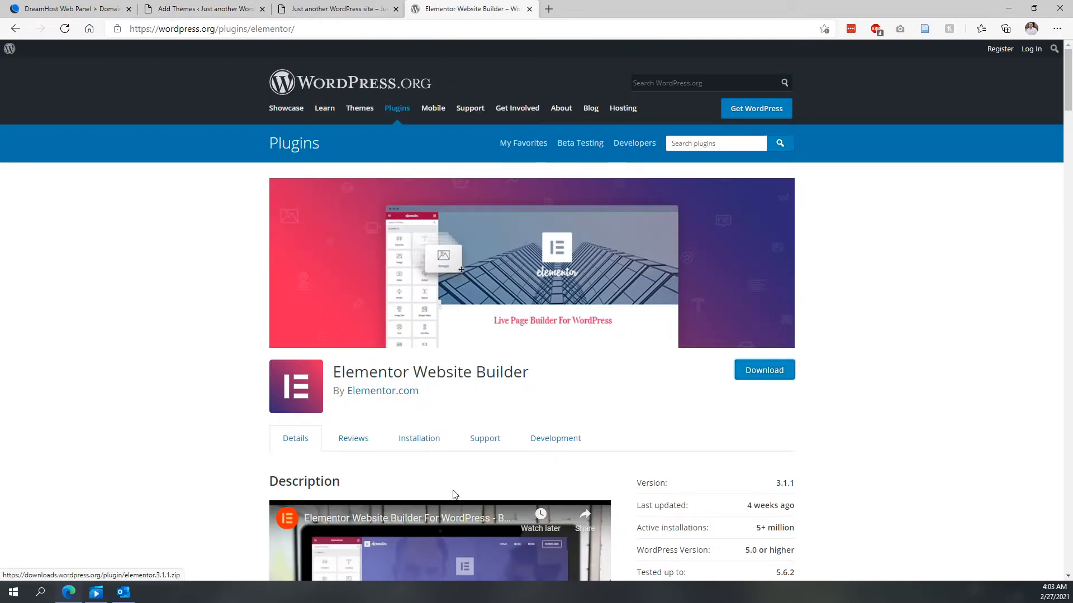
pyautogui.click(771, 378)
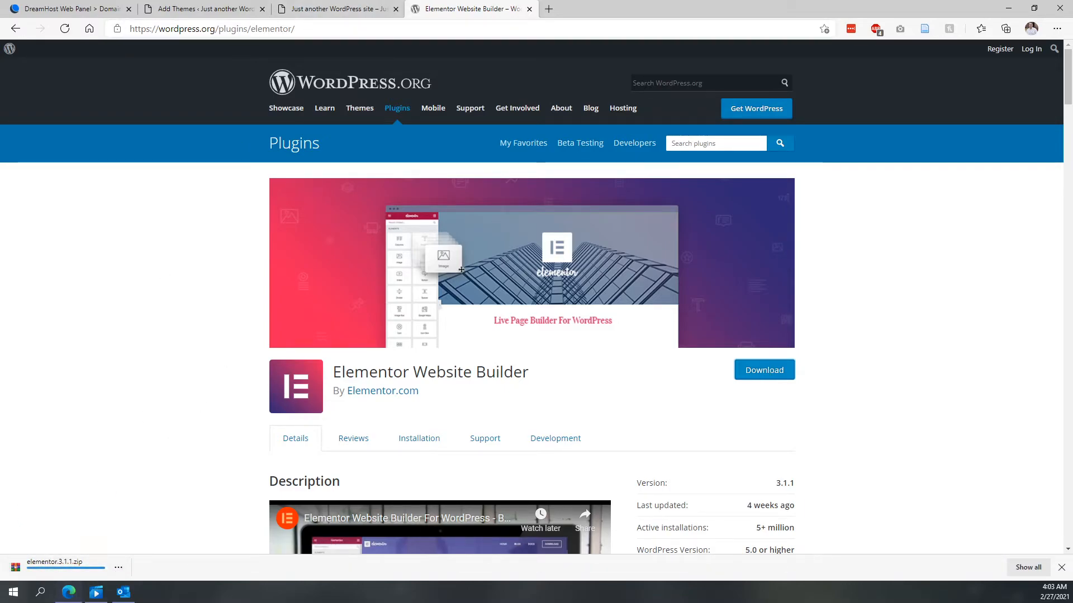
# - Upload the elementor.3.1.1.zip file as a new plugin and install it
pyautogui.click(262, 6)
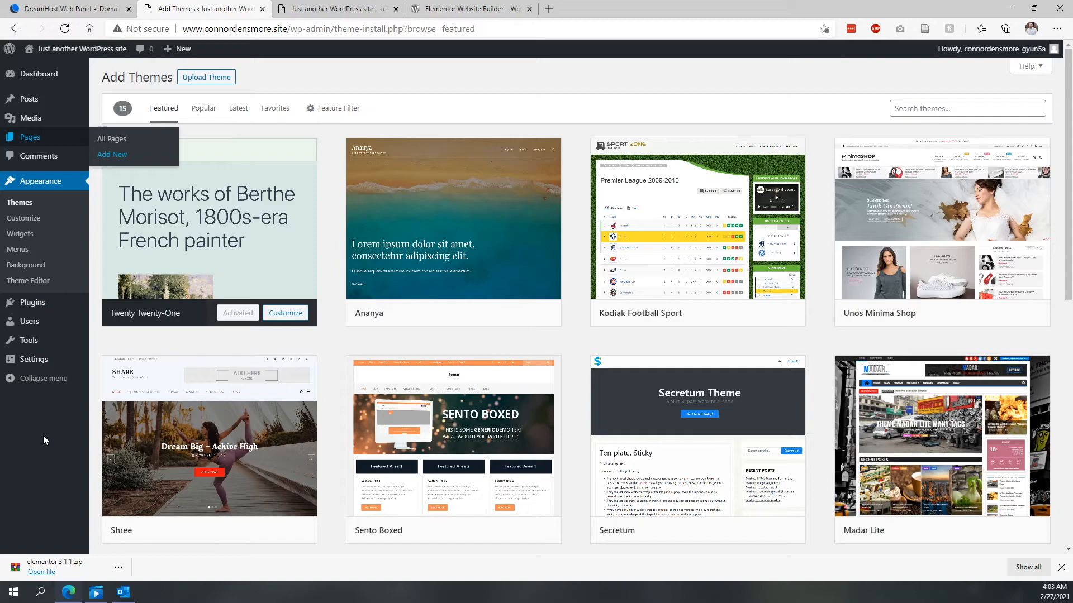
pyautogui.moveTo(31, 307)
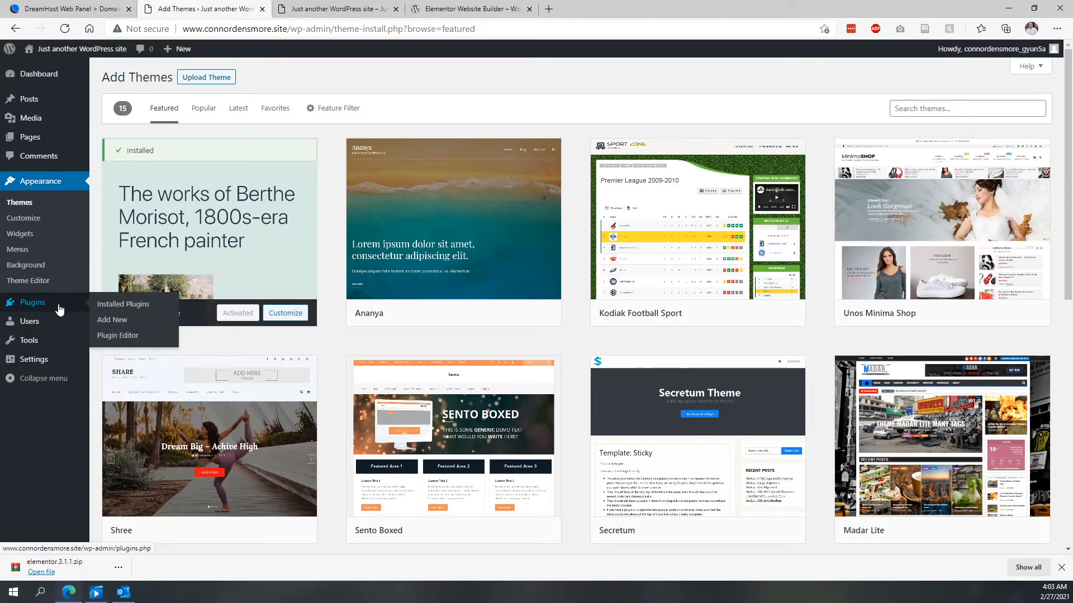
pyautogui.click(106, 322)
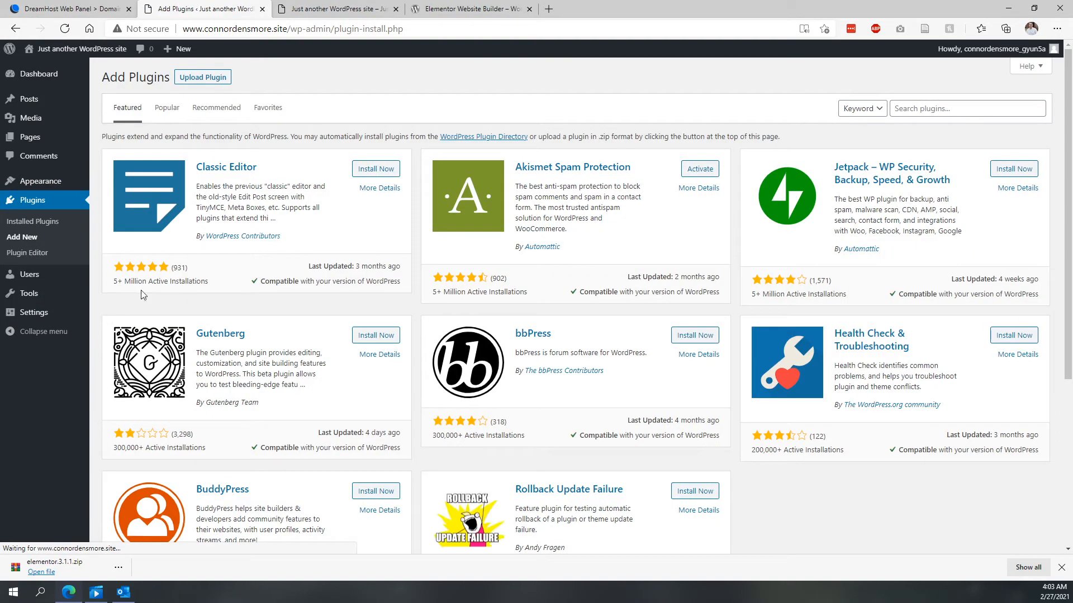
pyautogui.click(197, 79)
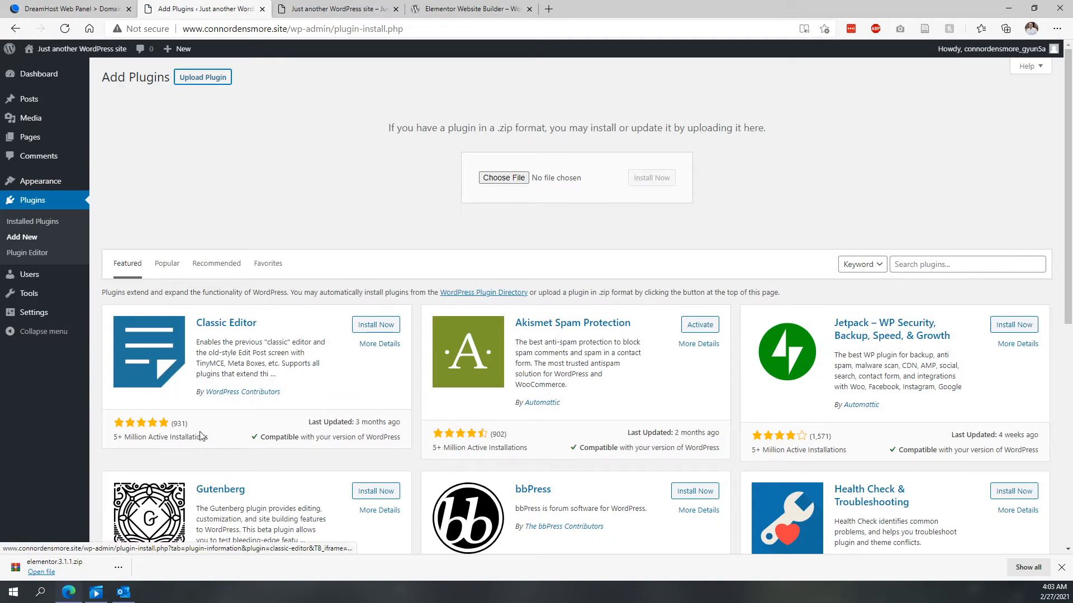
pyautogui.moveTo(54, 564); pyautogui.dragTo(517, 180)
pyautogui.click(652, 179)
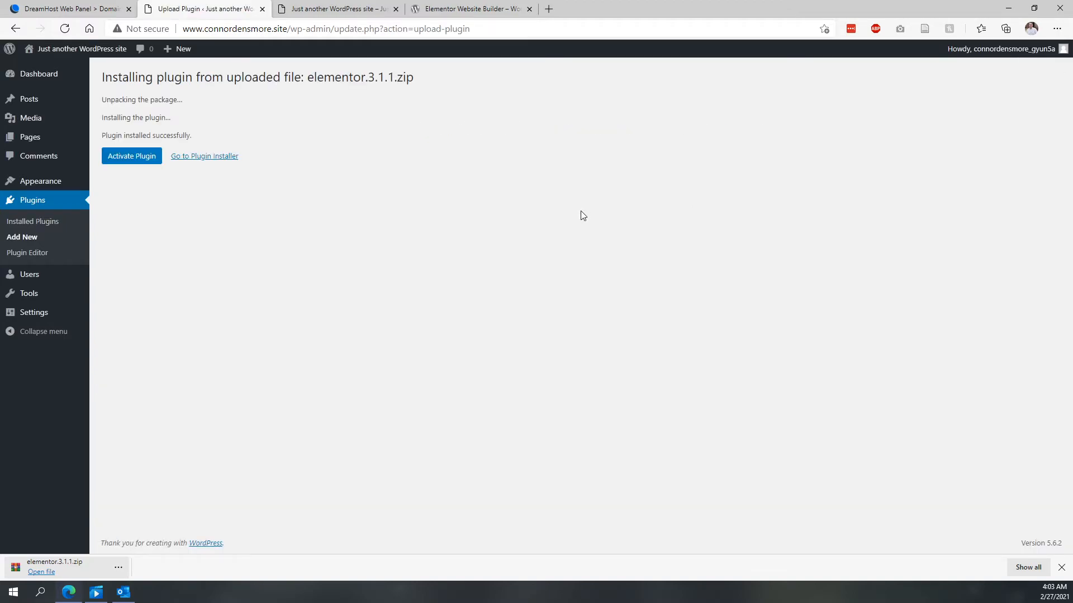
# - Activate the Elementor plugin and create a first page with Elementor
pyautogui.click(134, 154)
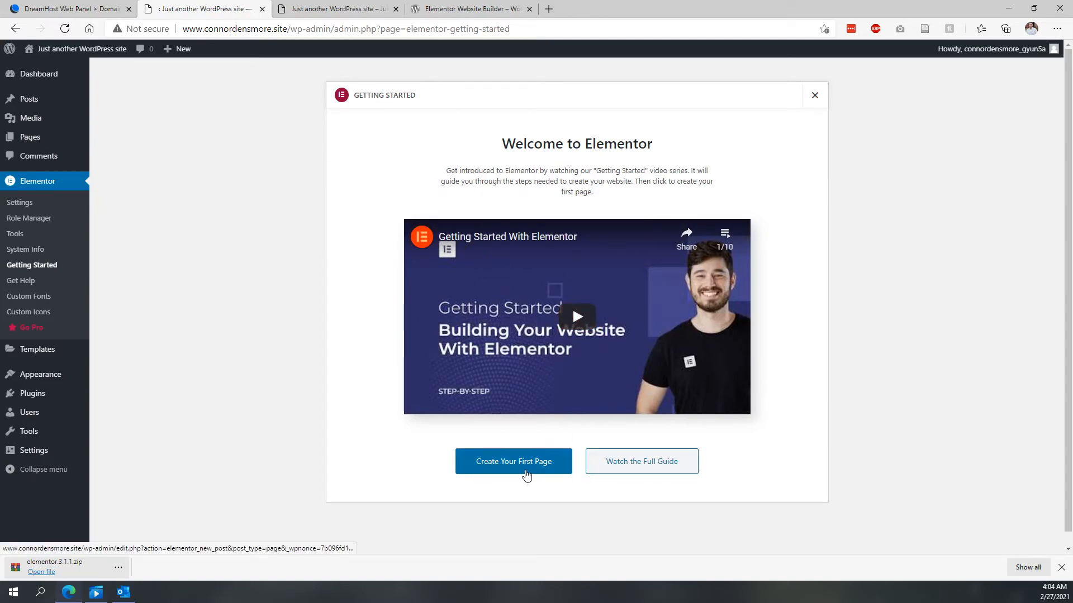
pyautogui.click(1061, 567)
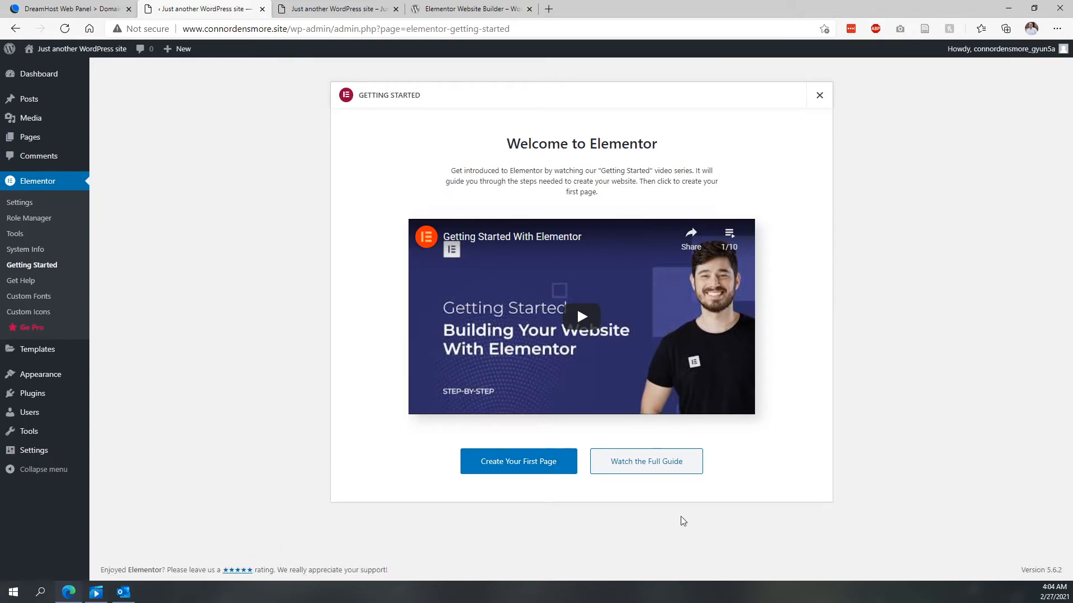
pyautogui.click(493, 464)
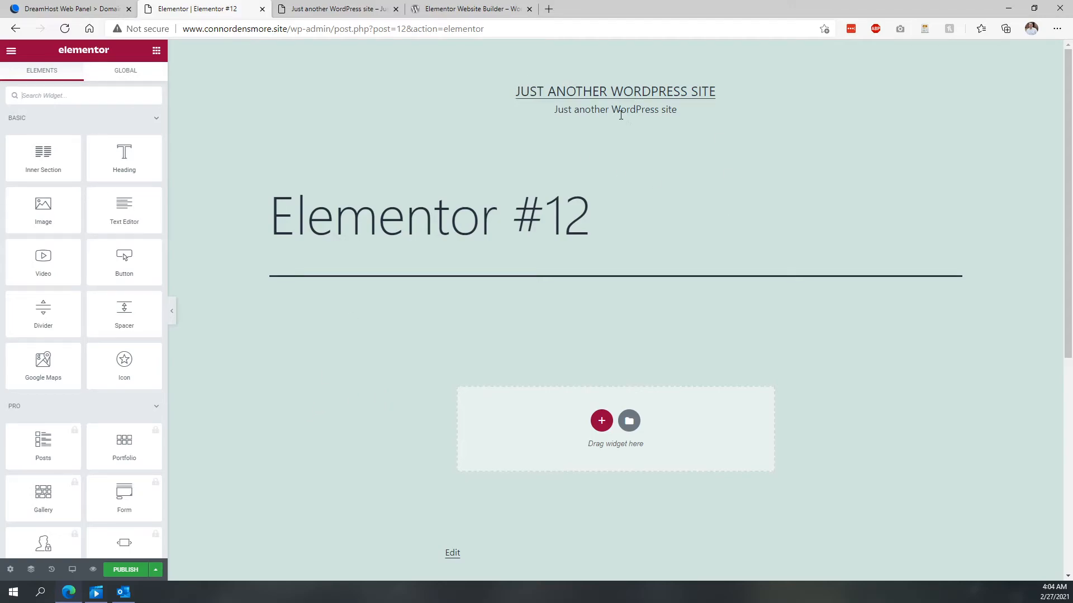
# - Rename the Elementor page's title to Home in its page settings
pyautogui.tripleClick(369, 218)
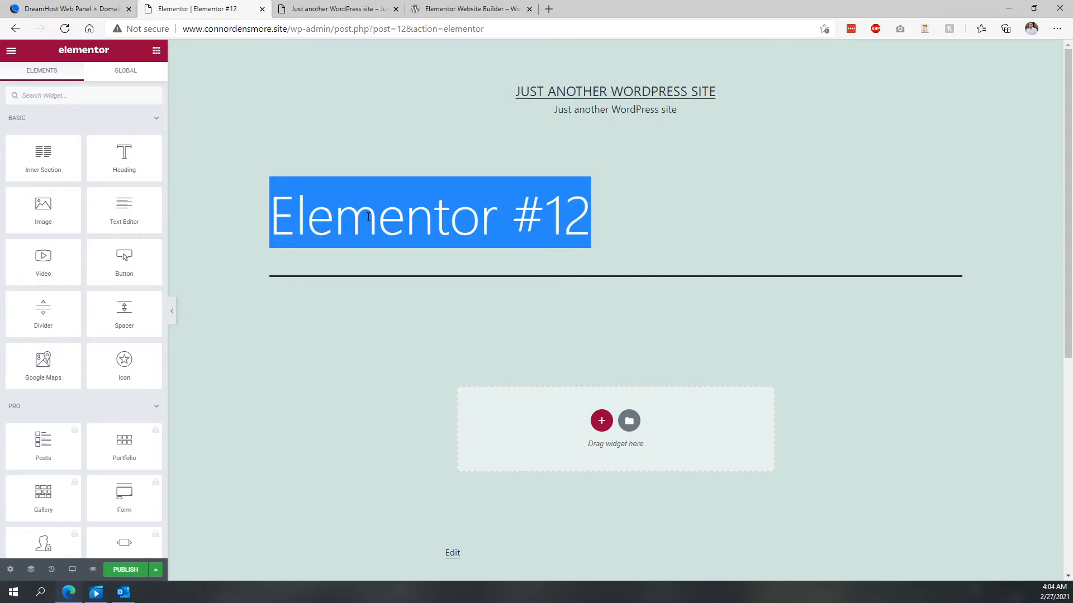
pyautogui.click(389, 224)
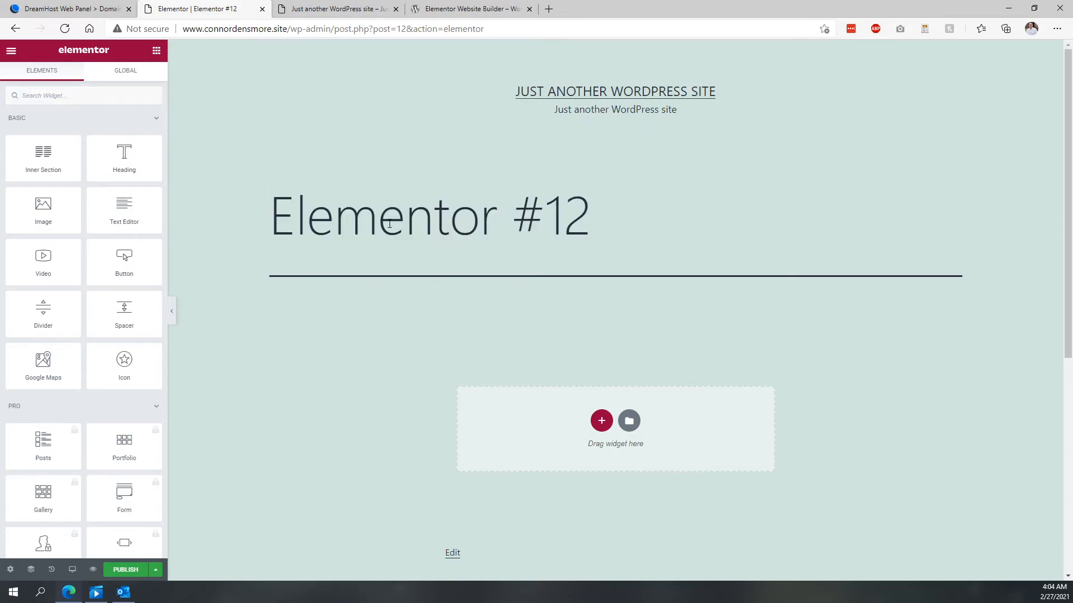
pyautogui.tripleClick(524, 221)
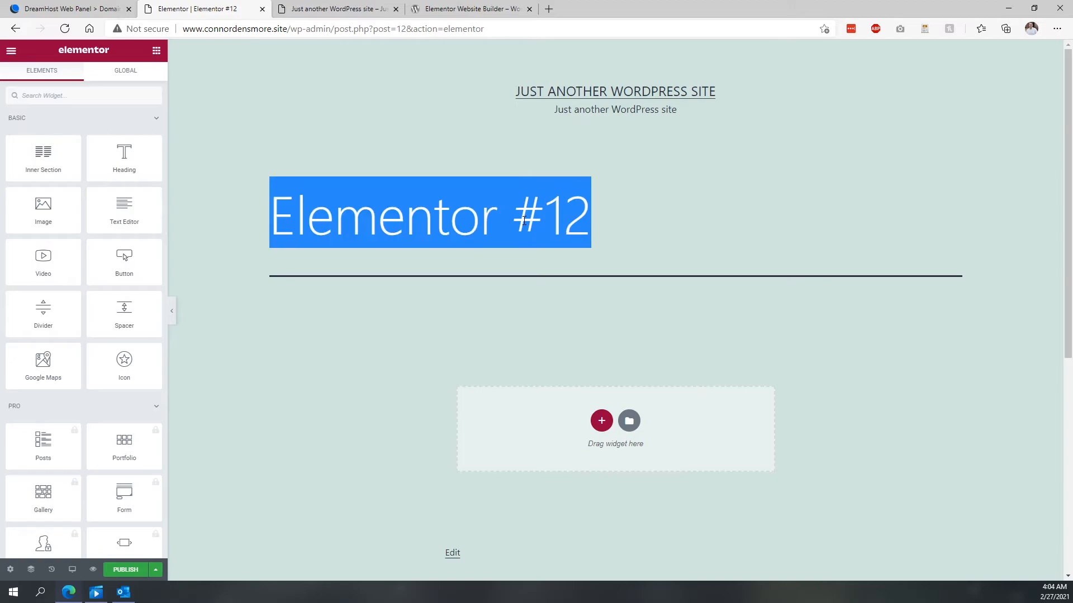
pyautogui.click(562, 210)
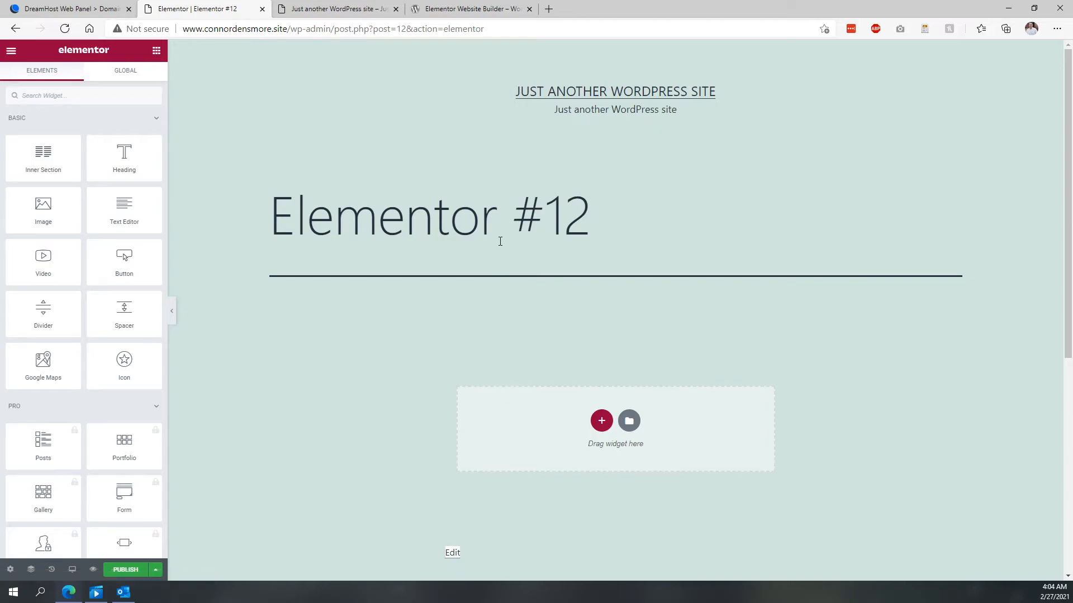
pyautogui.click(12, 570)
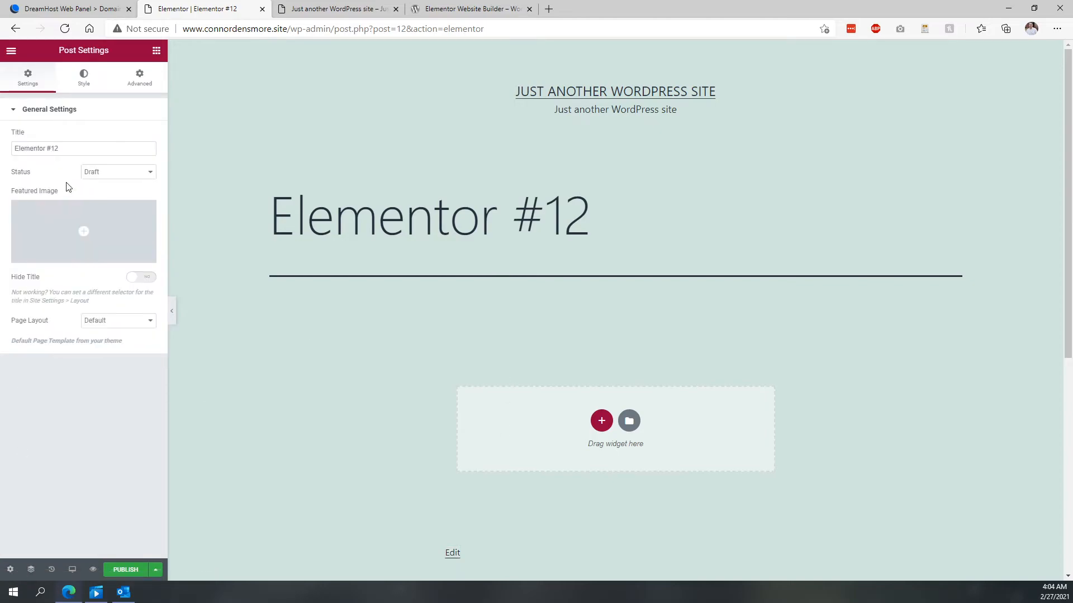
pyautogui.tripleClick(79, 146)
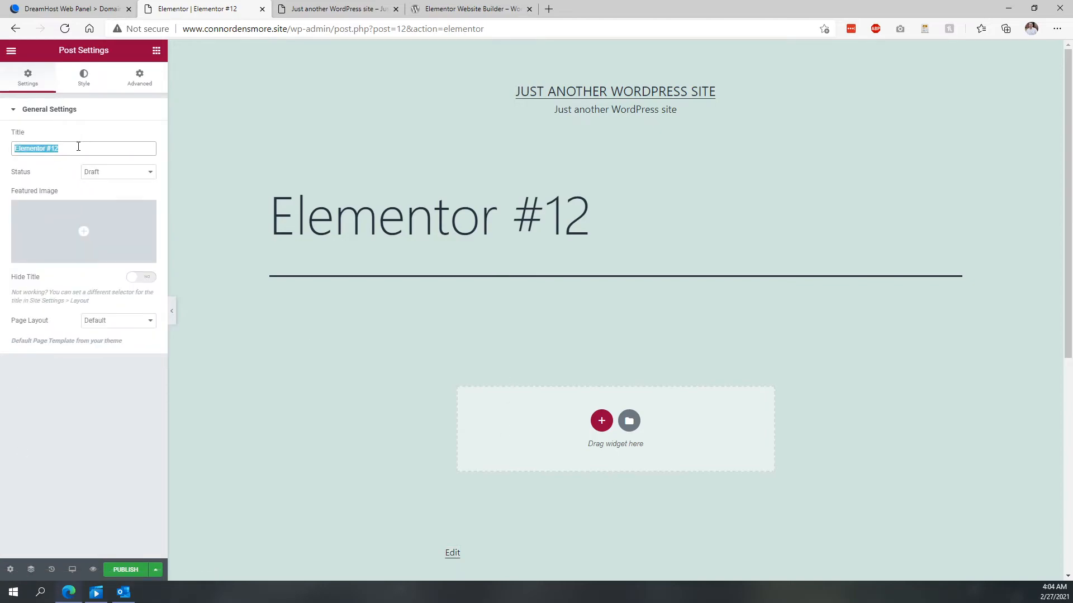
pyautogui.write('Homer=')
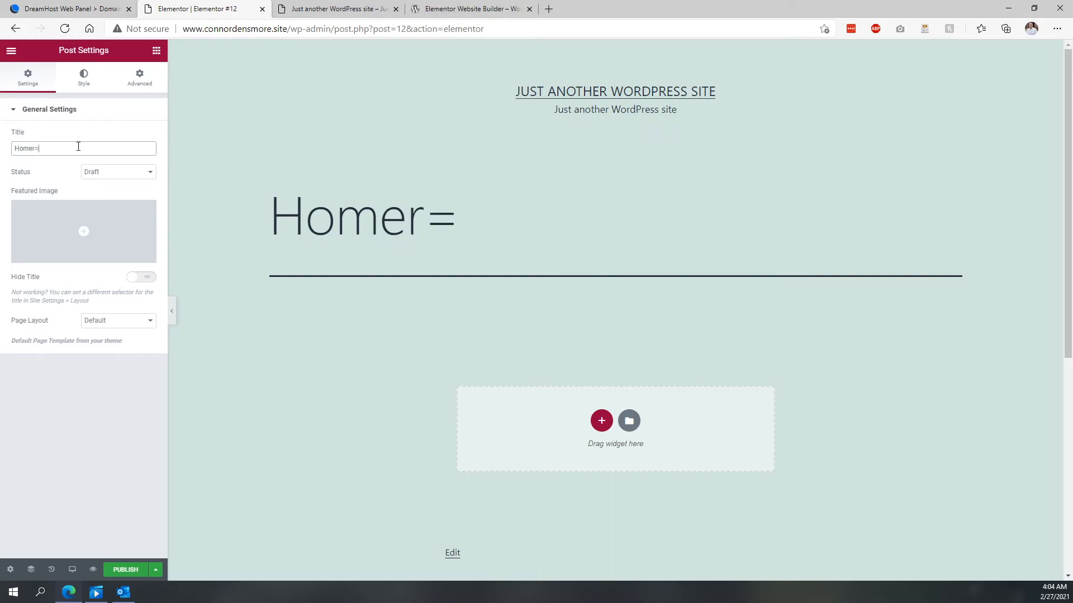
pyautogui.press('BackSpace')
pyautogui.press('BackSpace')
pyautogui.click(274, 134)
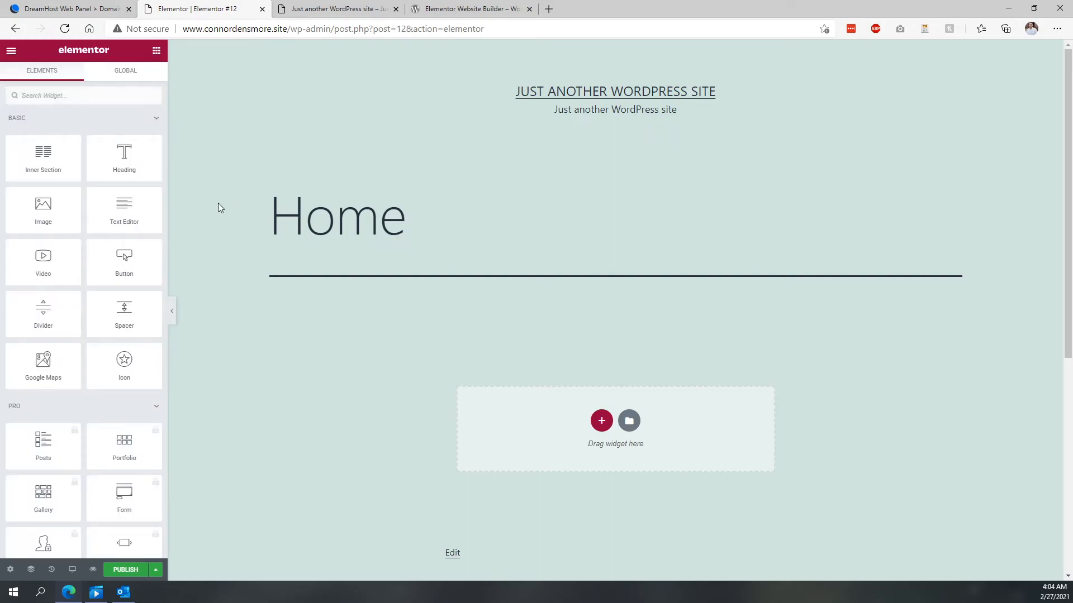
# - Browse the Elementor widget panel to review the available widgets
pyautogui.scroll(-6, 455, 426)
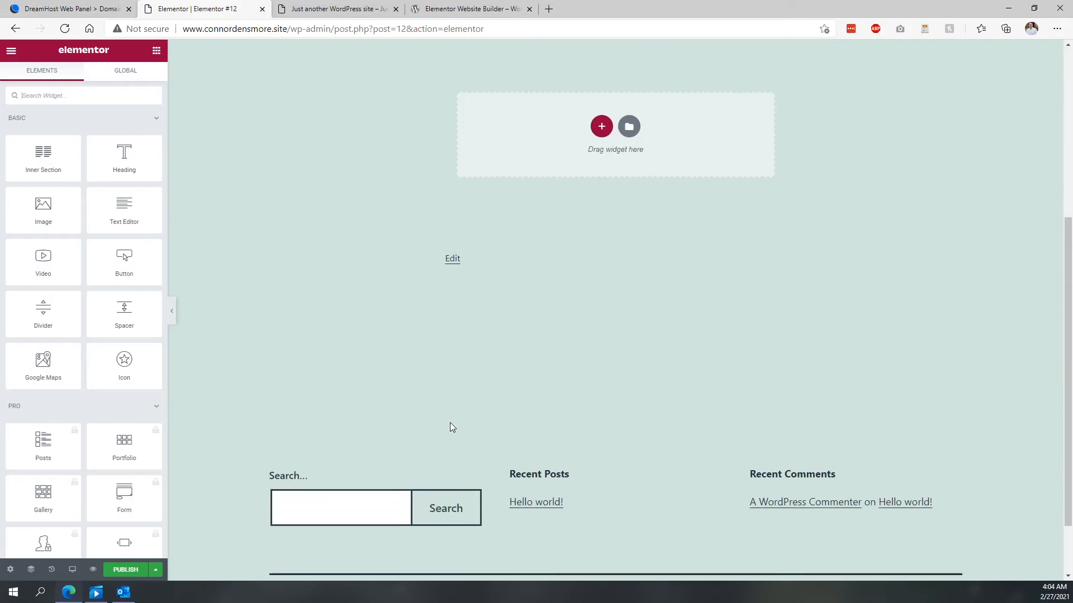
pyautogui.scroll(6, 416, 443)
pyautogui.scroll(-8, 101, 271)
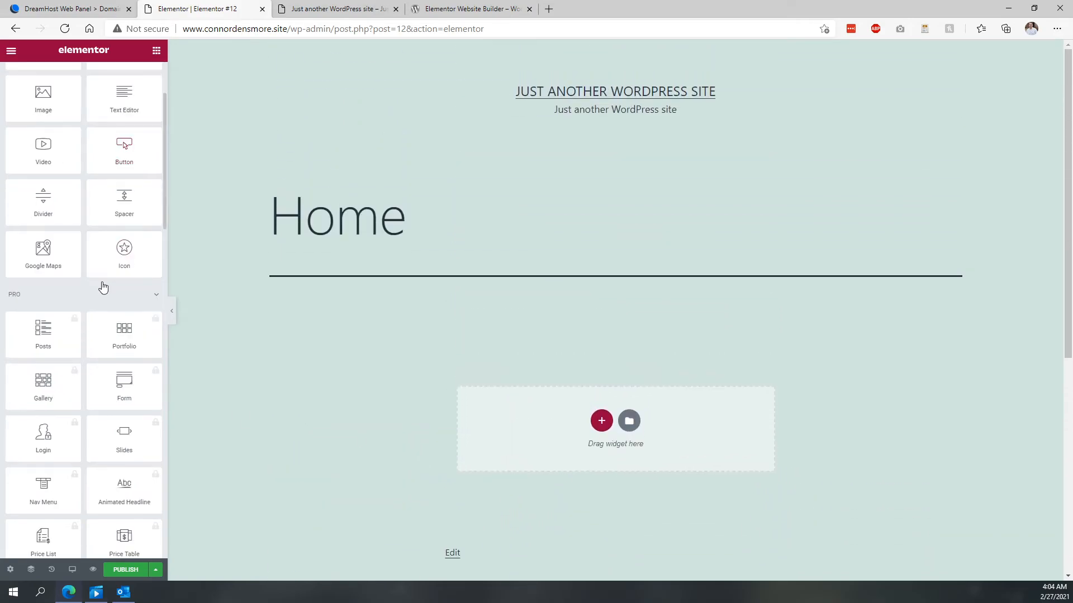
pyautogui.scroll(-4, 80, 352)
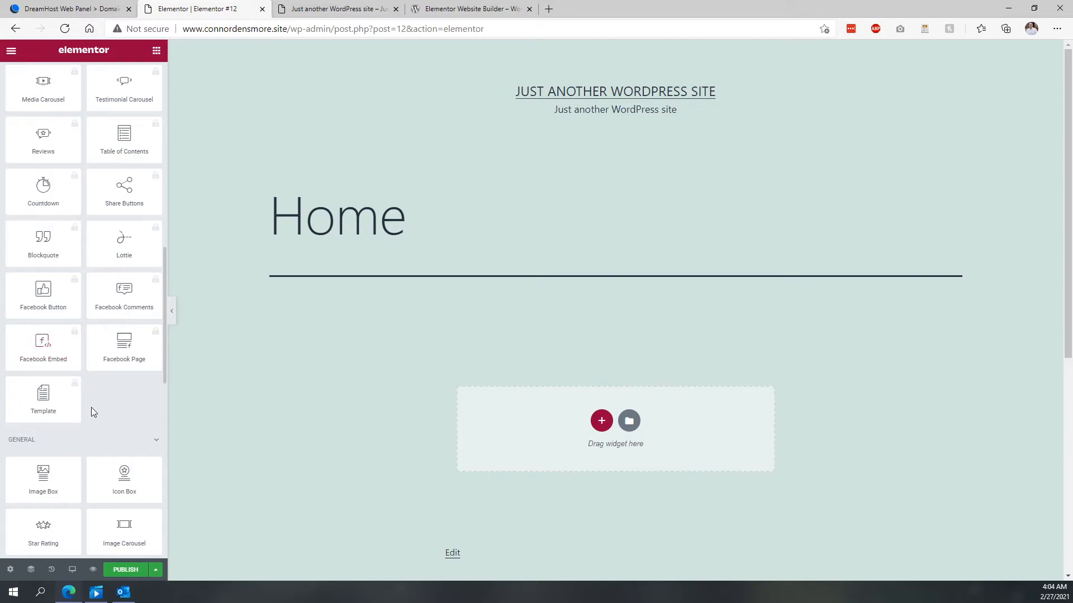
pyautogui.scroll(-4, 93, 412)
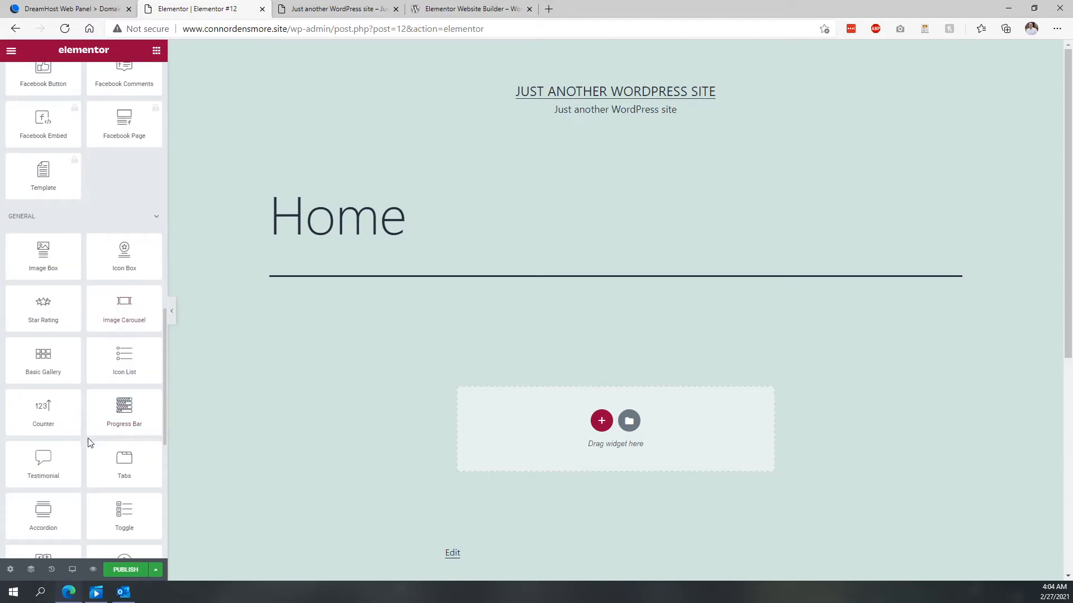
pyautogui.scroll(-6, 89, 442)
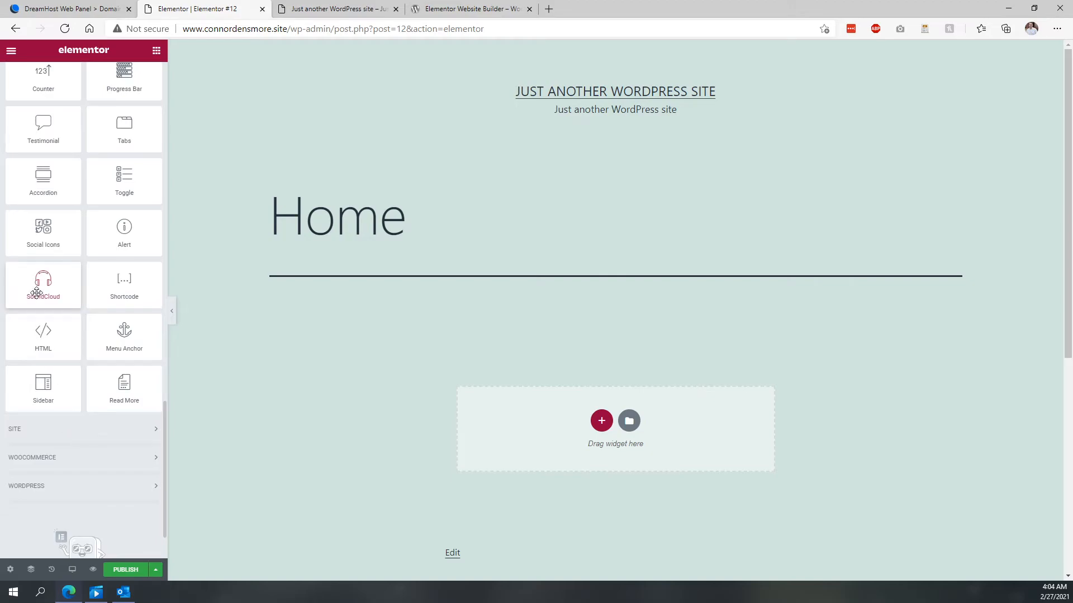
pyautogui.scroll(10, 43, 273)
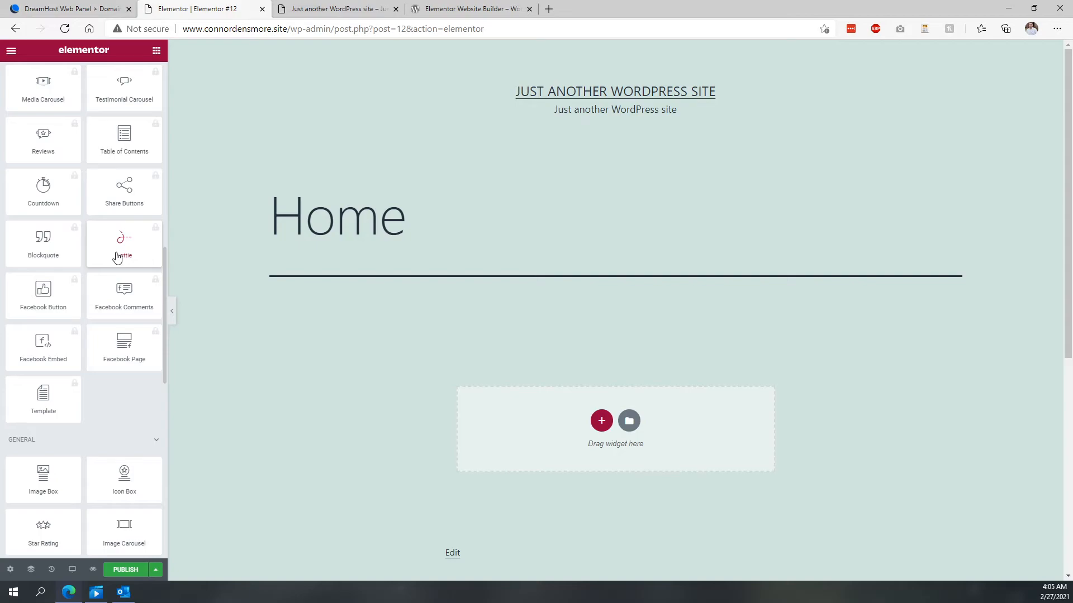
pyautogui.click(43, 197)
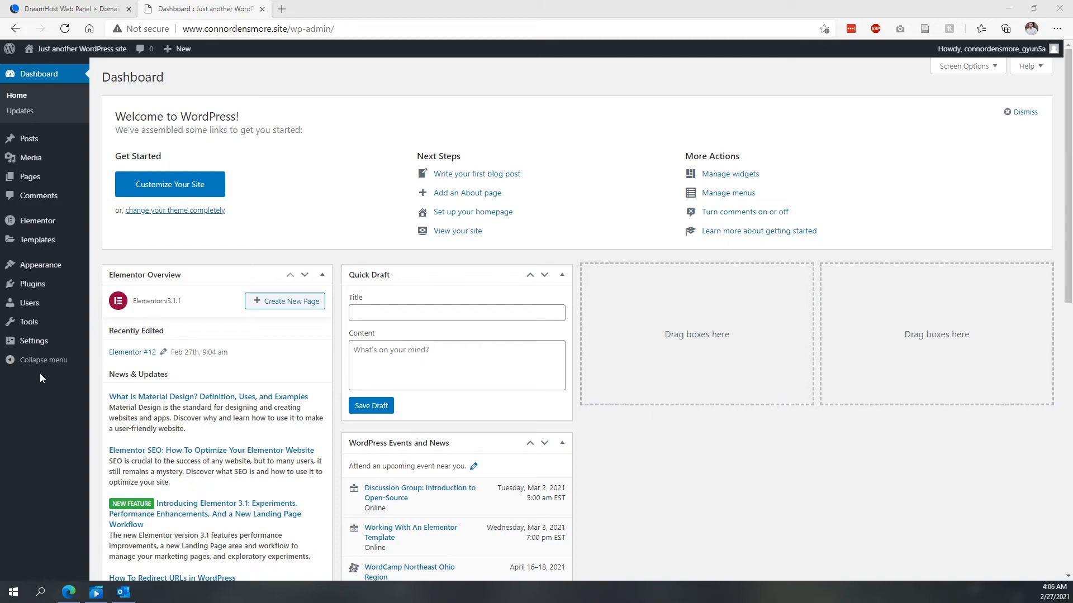
# - Open the General Settings and set the Site Title to the owner's name followed by 's Blog
pyautogui.moveTo(46, 347)
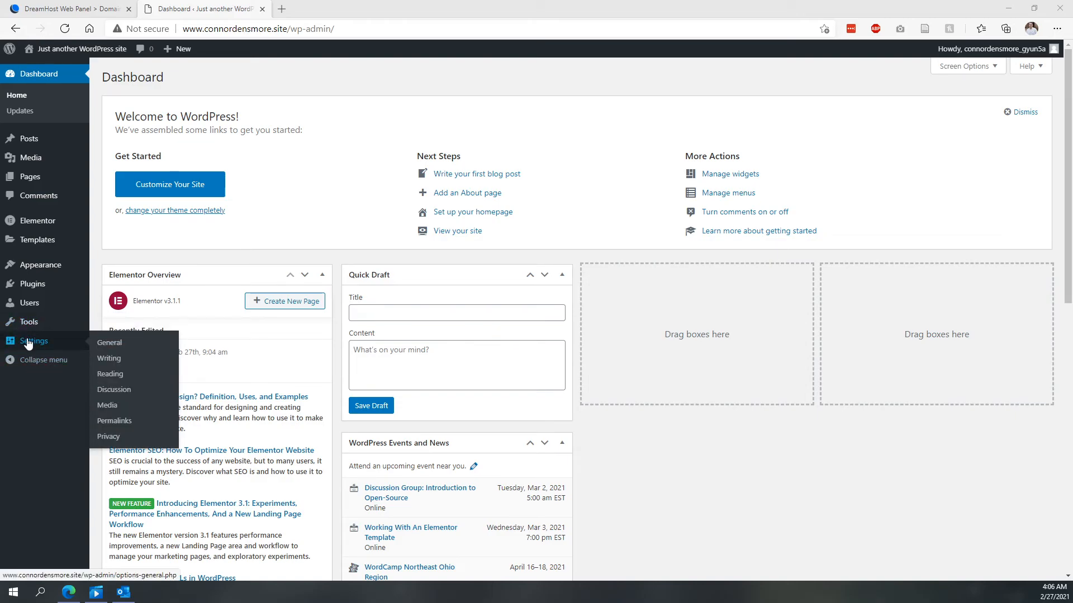
pyautogui.click(125, 345)
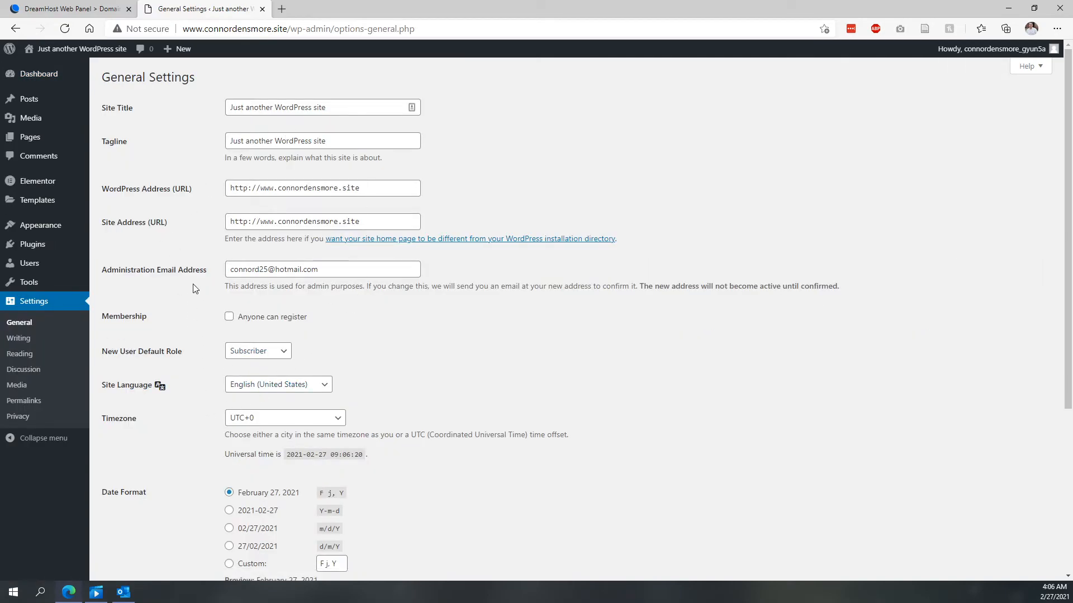
pyautogui.tripleClick(301, 106)
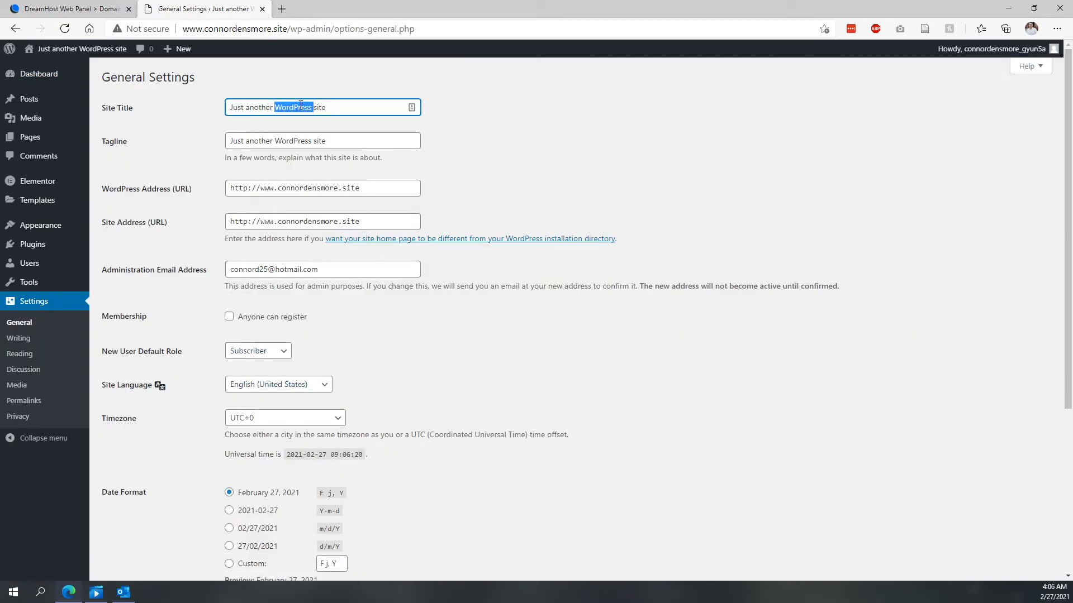
pyautogui.write('Connor D')
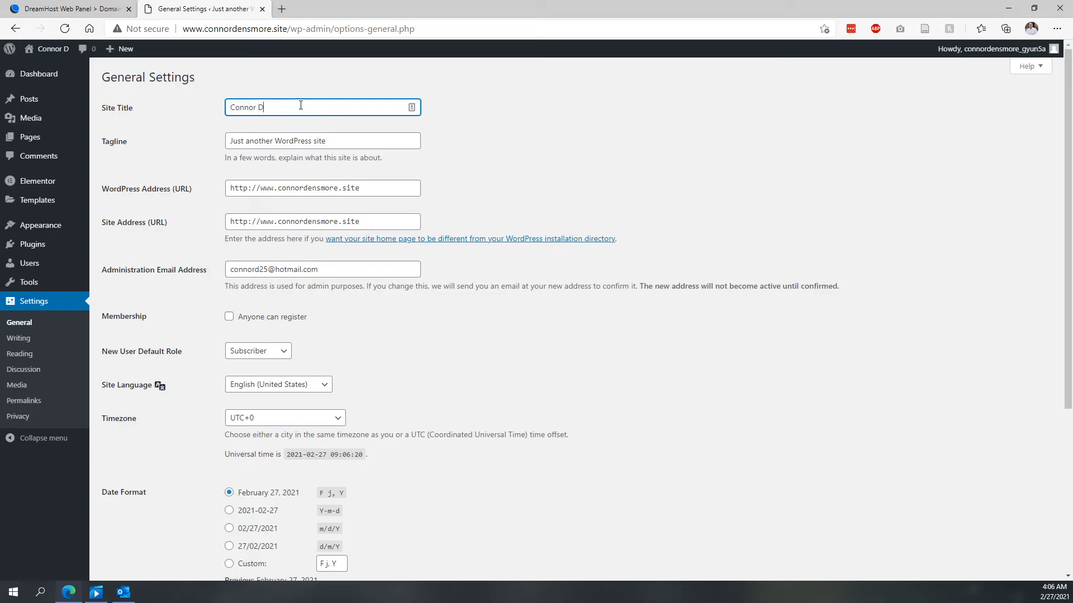
pyautogui.write("ensmore's Blog")
# - Replace the site tagline with "Keep up with me!"
pyautogui.tripleClick(272, 147)
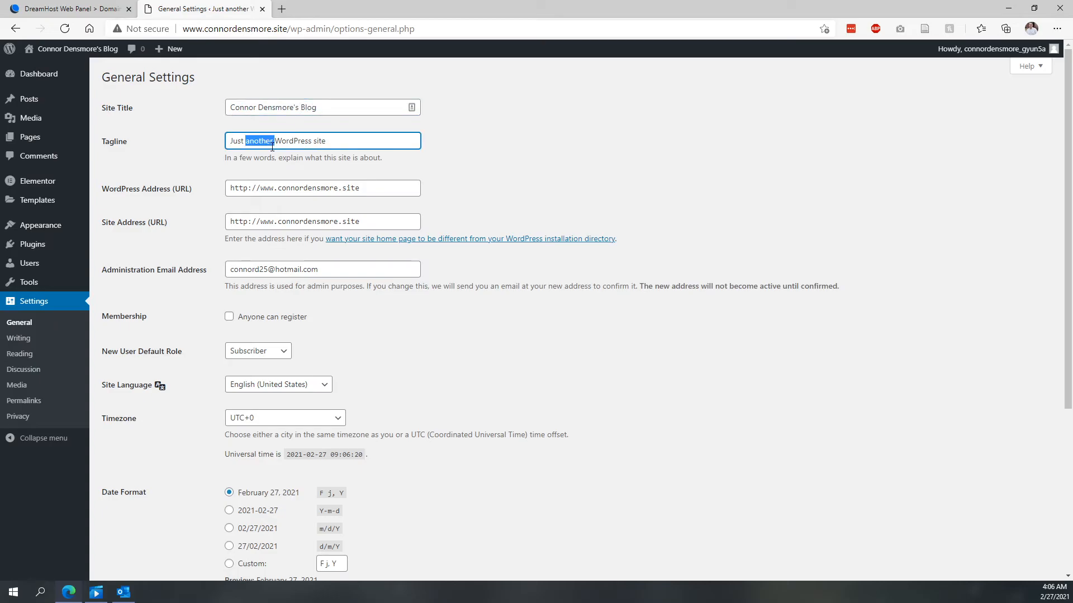
pyautogui.write('Keep up with me!')
pyautogui.click(464, 147)
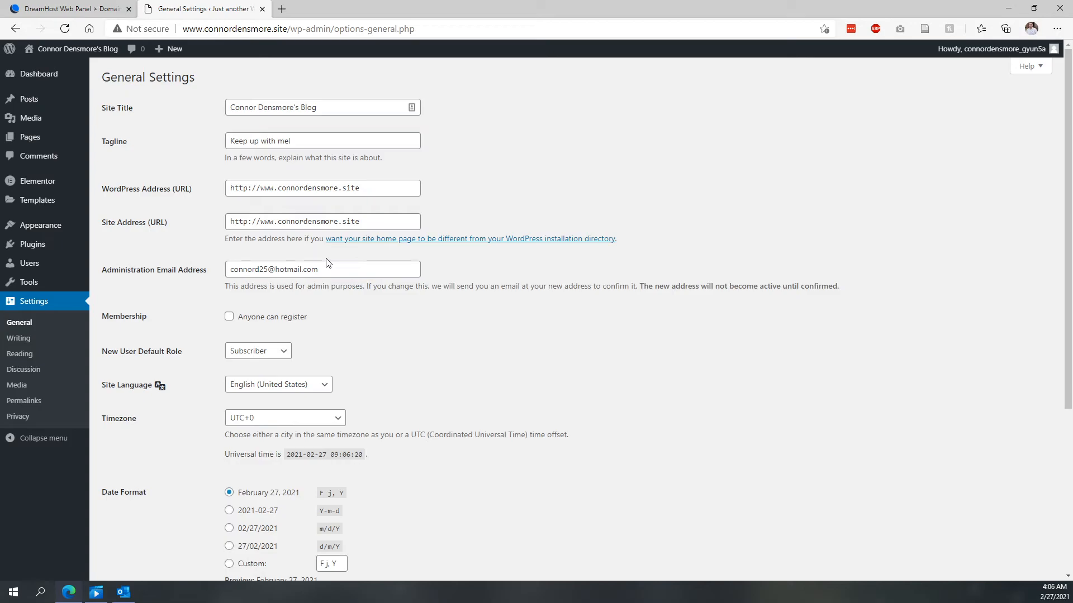
# - Set the timezone to UTC-5 and save the general settings
pyautogui.scroll(-3, 347, 268)
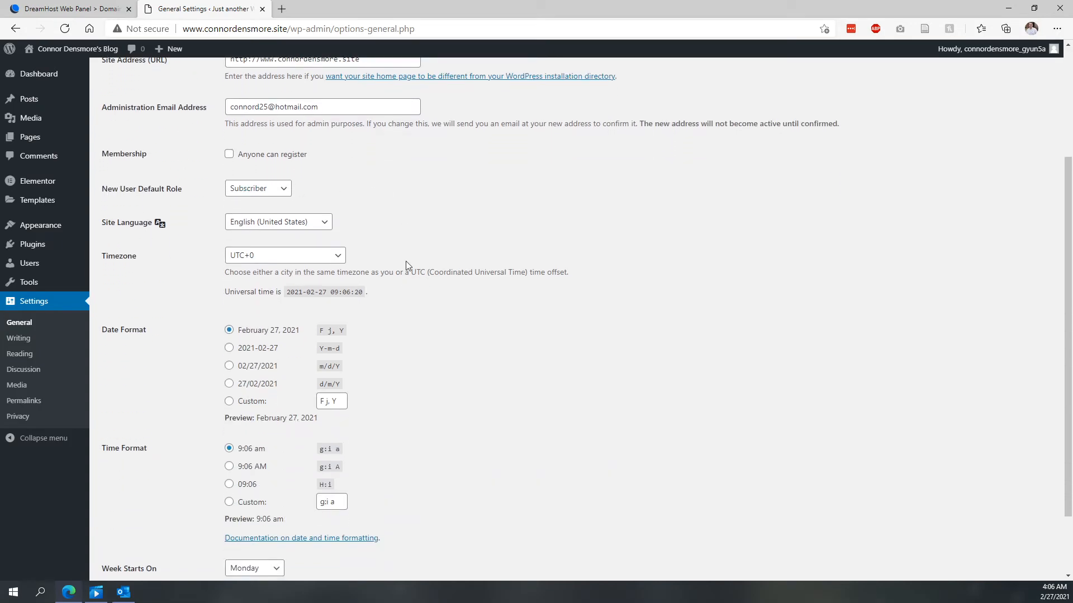
pyautogui.click(266, 256)
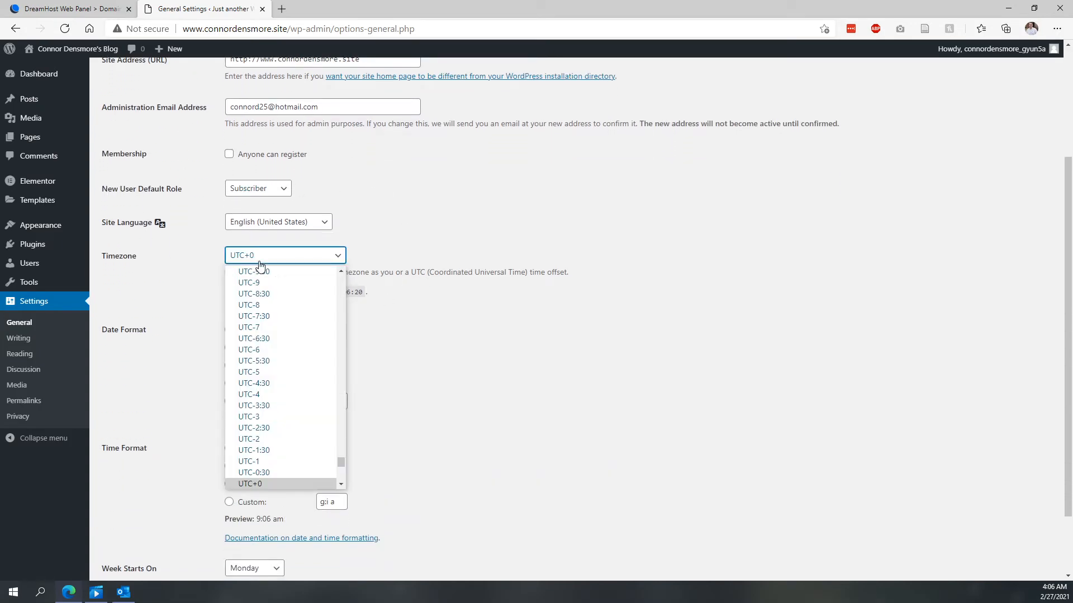
pyautogui.click(267, 377)
pyautogui.scroll(-2, 428, 263)
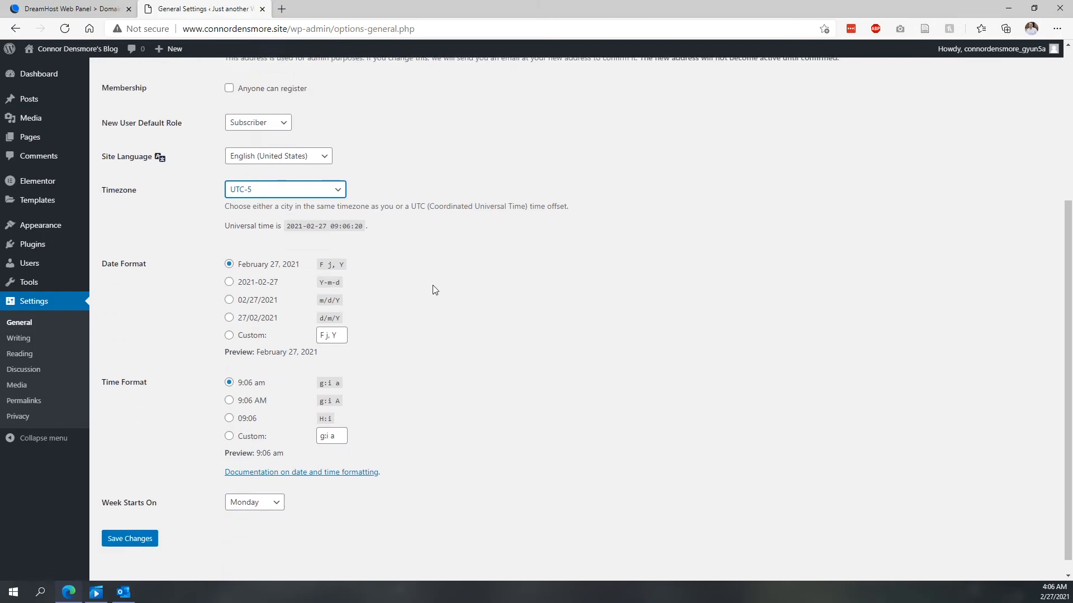
pyautogui.click(129, 524)
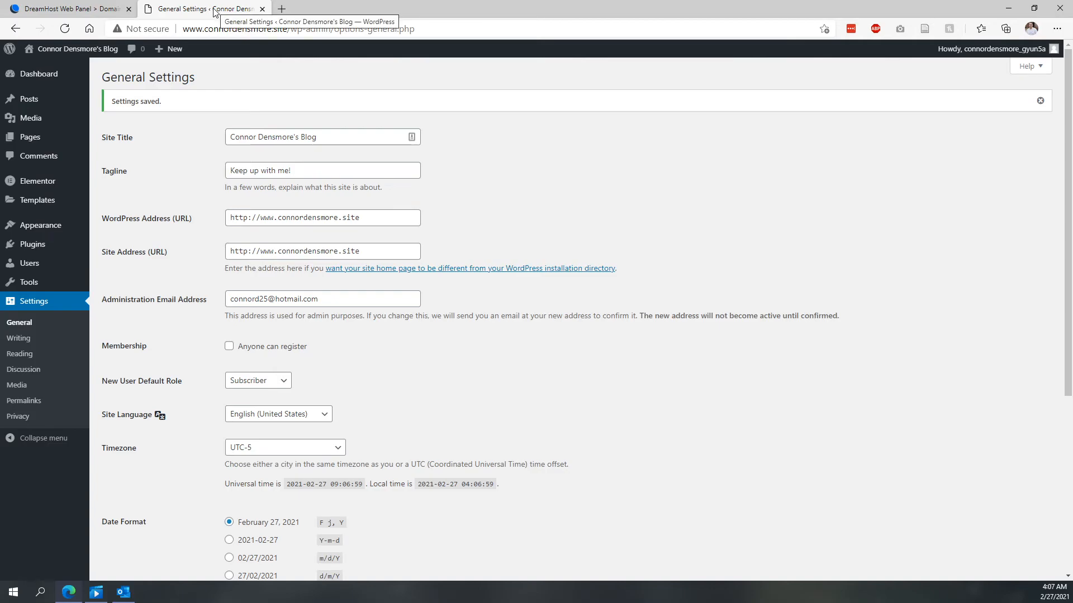
# - Open the live site in a new tab to view the new title and tagline, then close that tab
pyautogui.moveTo(58, 50)
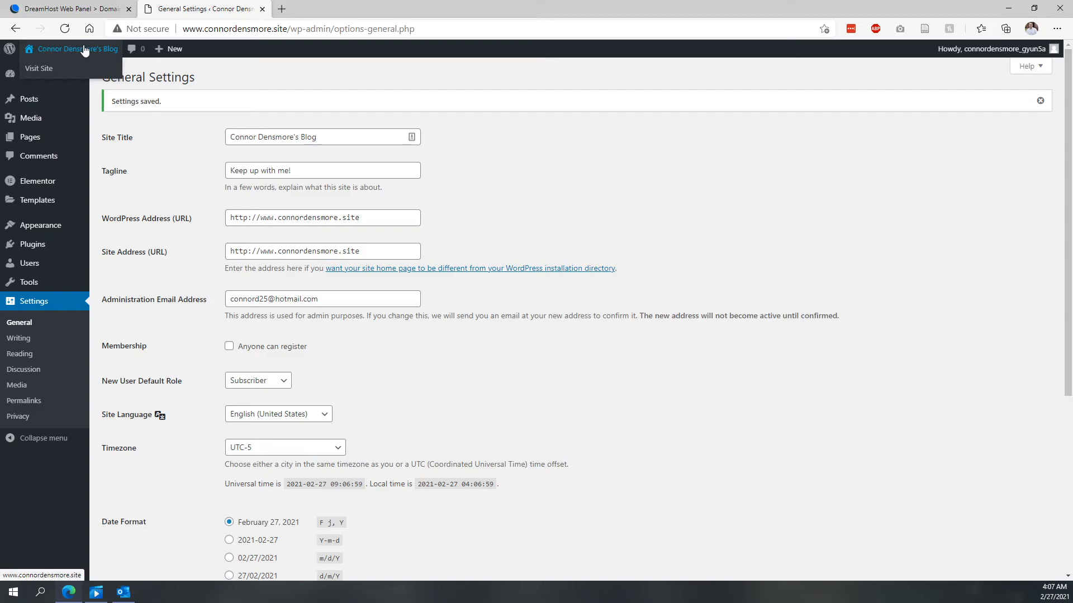
pyautogui.middleClick(30, 70)
pyautogui.click(338, 9)
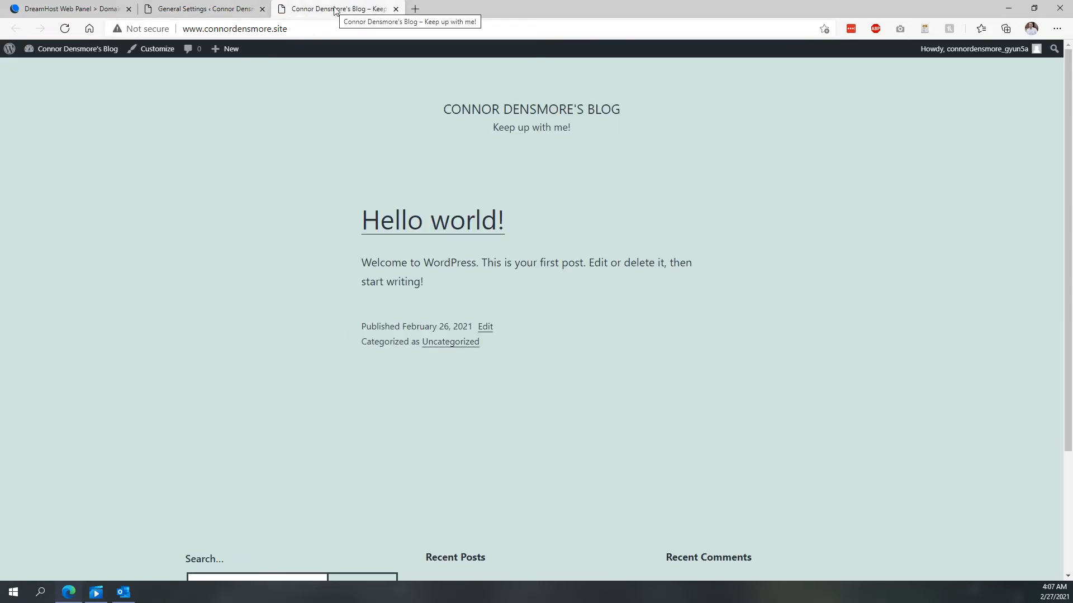
pyautogui.click(395, 9)
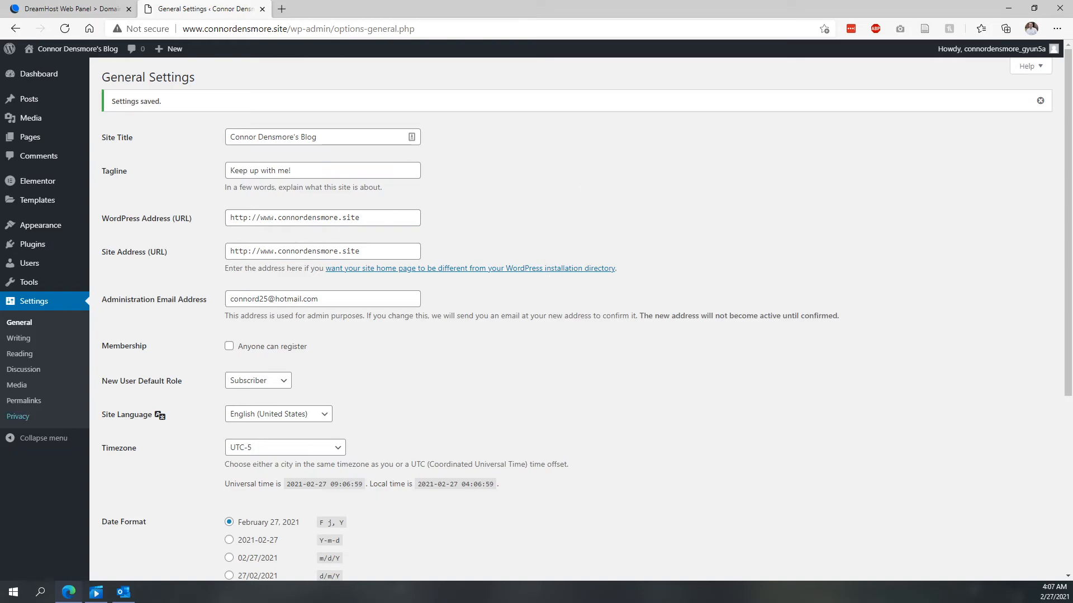
# - Search the plugin directory for "better search replace", then install and activate the Better Search Replace plugin
pyautogui.click(17, 345)
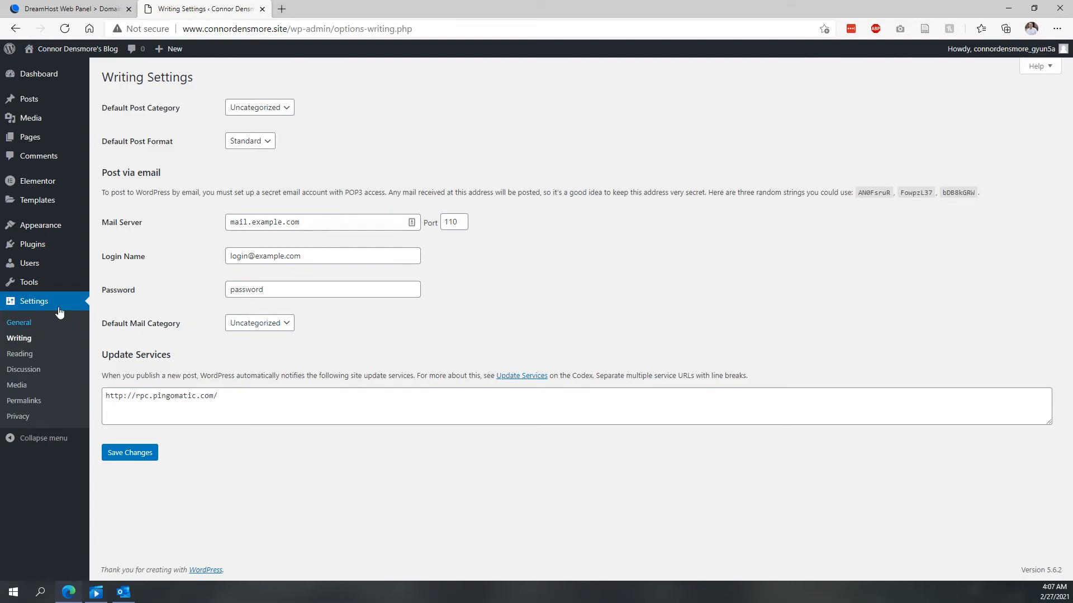
pyautogui.moveTo(27, 288)
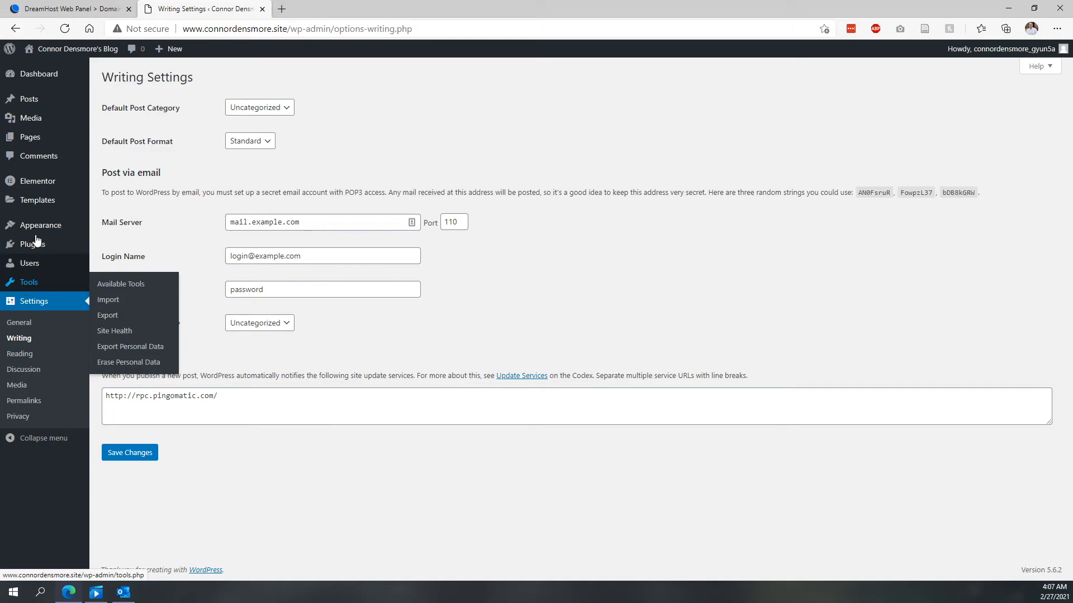
pyautogui.moveTo(31, 243)
pyautogui.click(115, 262)
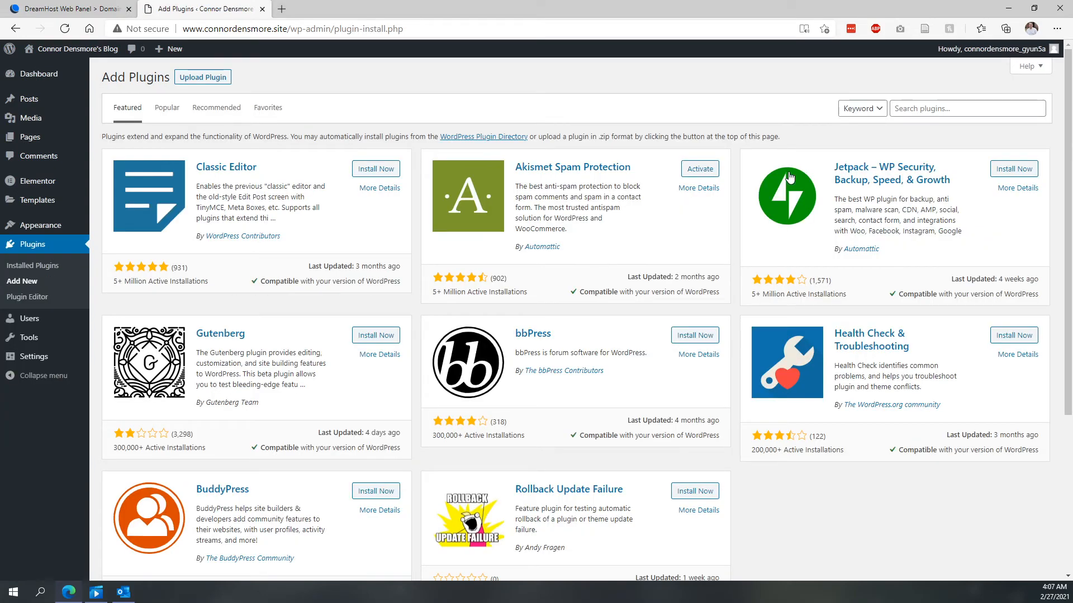
pyautogui.click(920, 108)
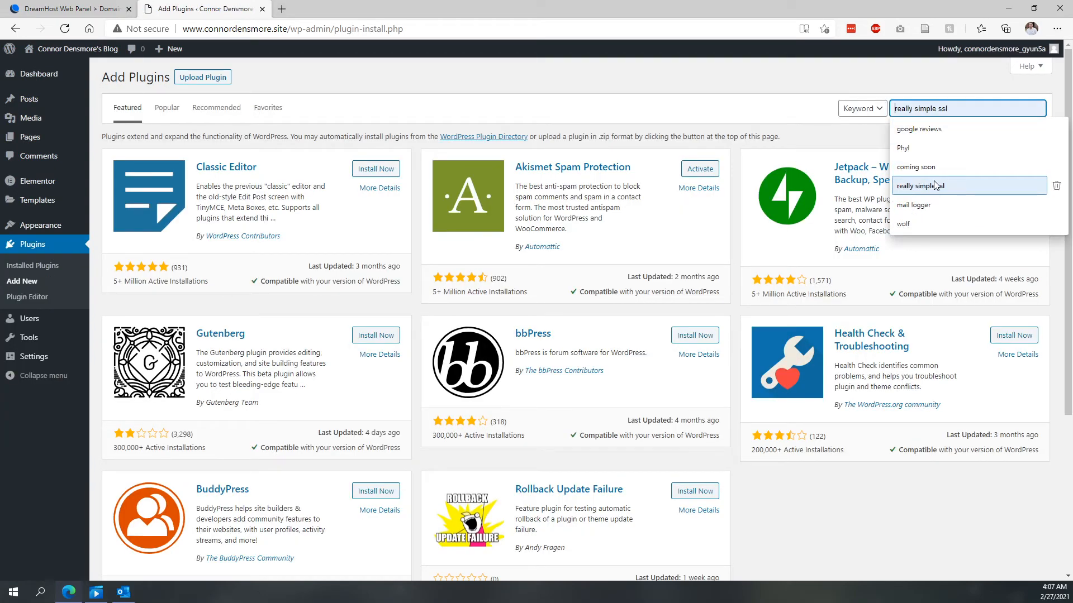
pyautogui.write('better search r')
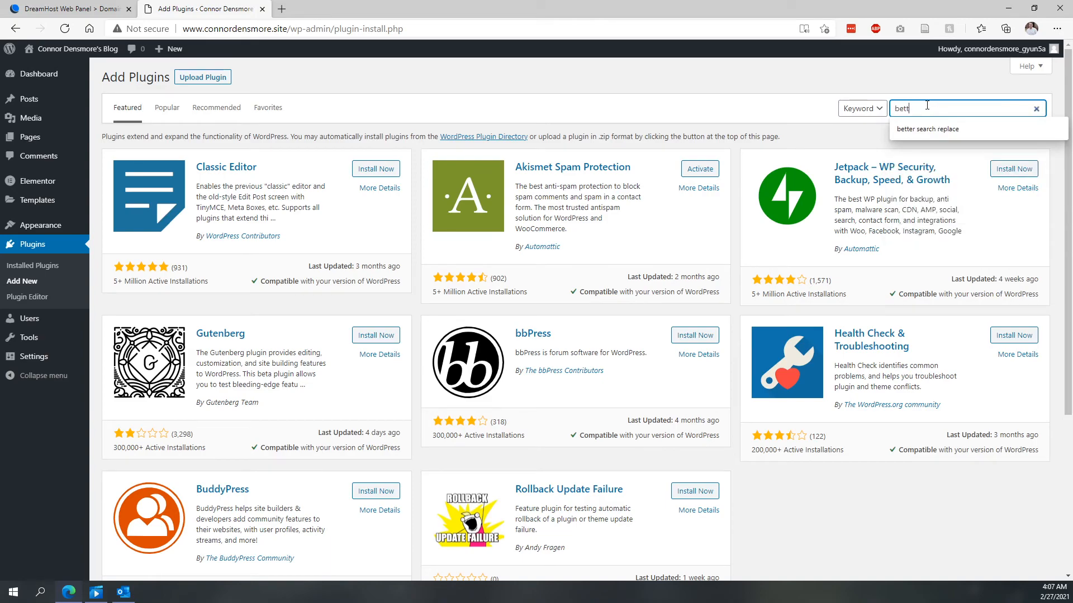
pyautogui.write('eplace')
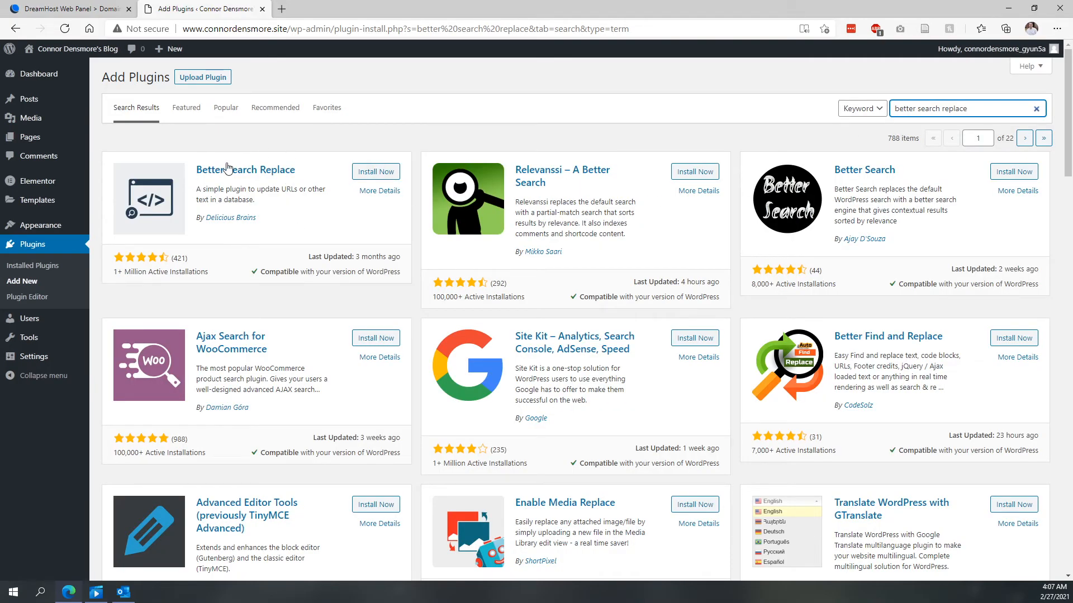
pyautogui.click(382, 172)
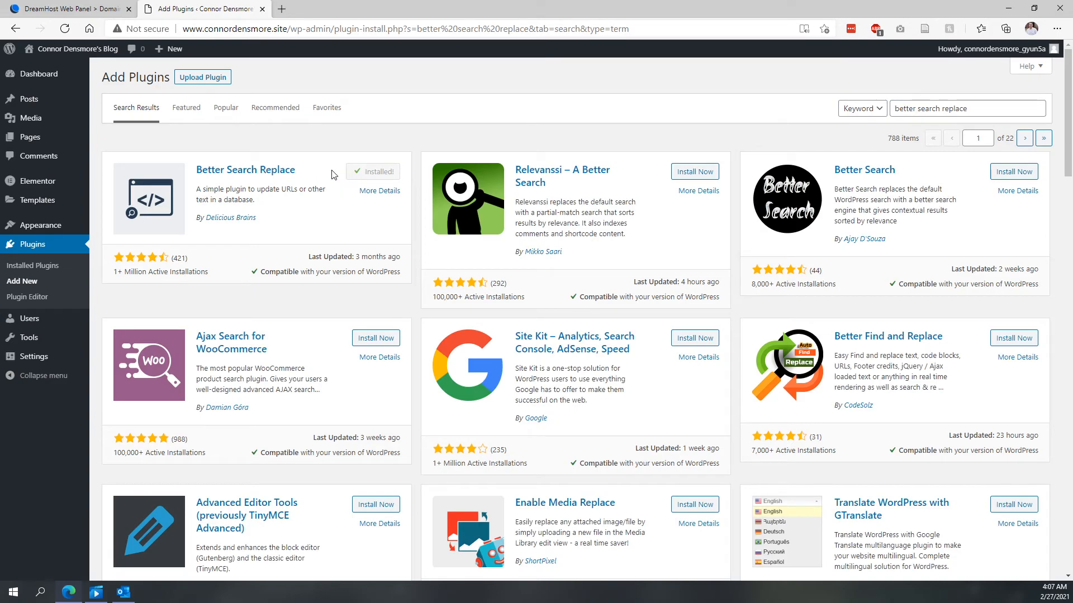
pyautogui.click(375, 170)
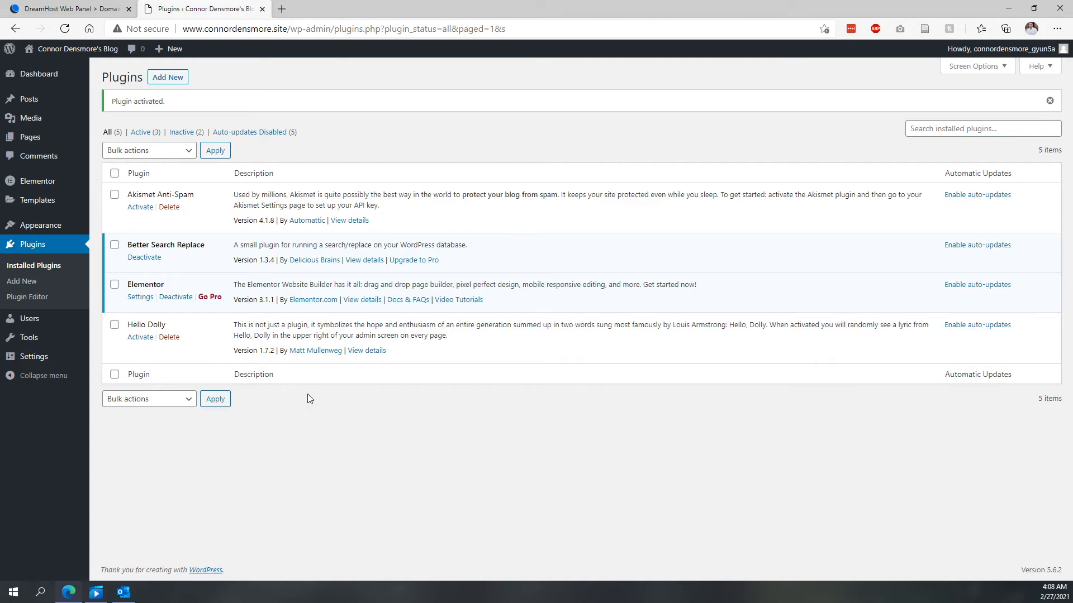
# - Open the Better Search Replace tool and examine its search fields and database table list
pyautogui.moveTo(37, 345)
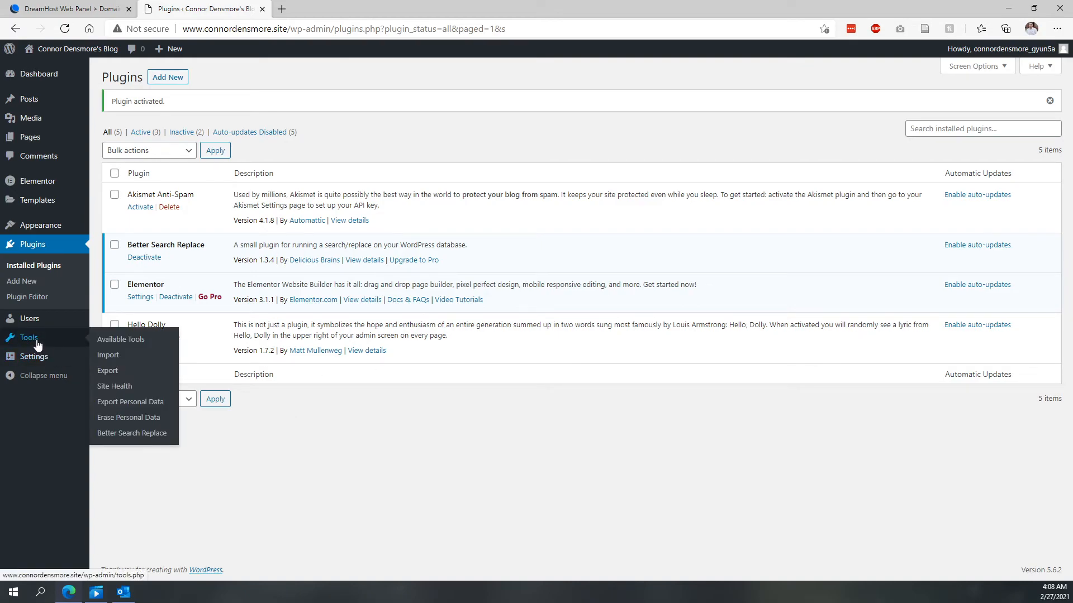
pyautogui.click(130, 434)
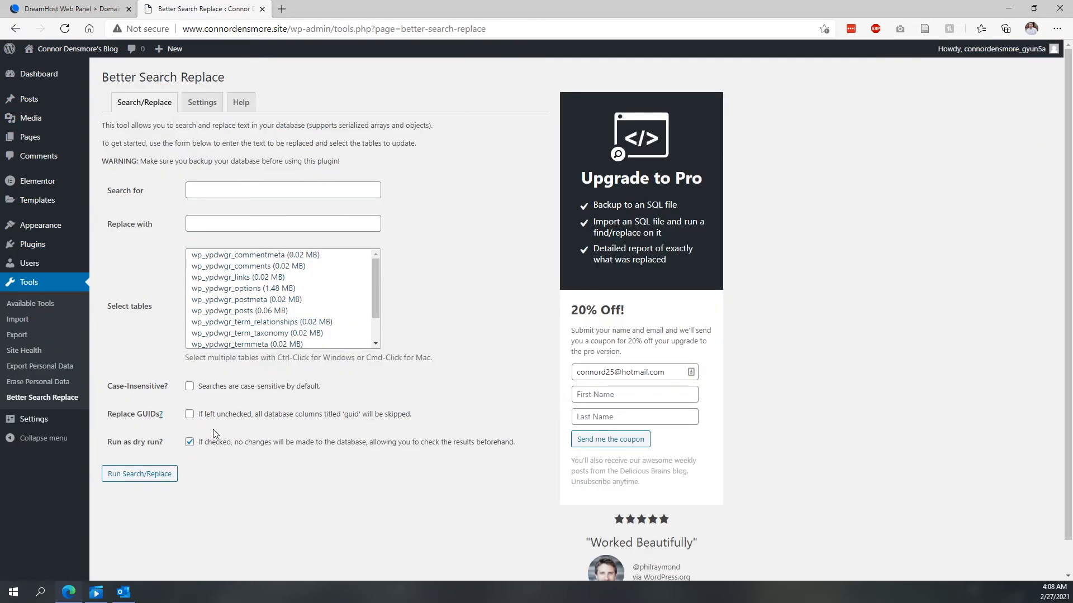
pyautogui.click(211, 191)
pyautogui.click(98, 234)
pyautogui.click(229, 227)
pyautogui.click(133, 268)
pyautogui.click(229, 257)
pyautogui.scroll(-1, 234, 296)
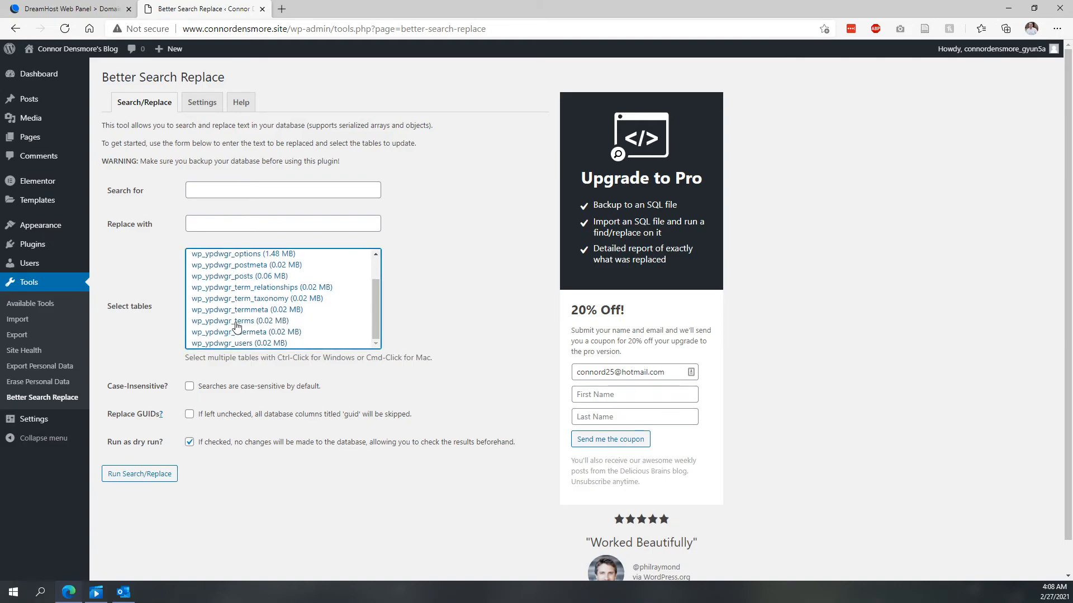
pyautogui.scroll(1, 234, 298)
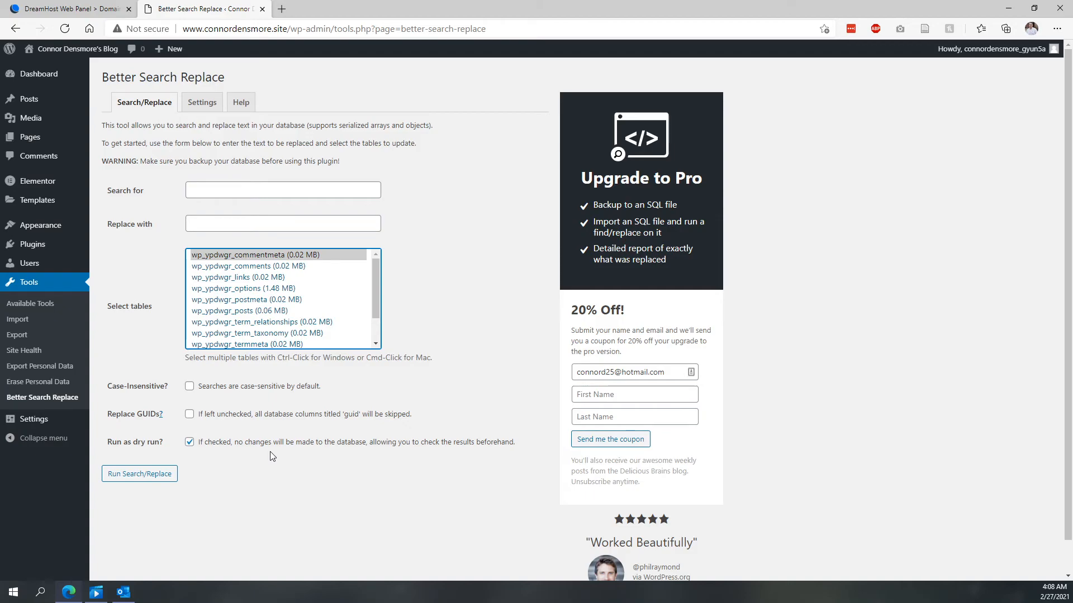
# - Open the live blog in a new tab from the site name menu
pyautogui.moveTo(40, 247)
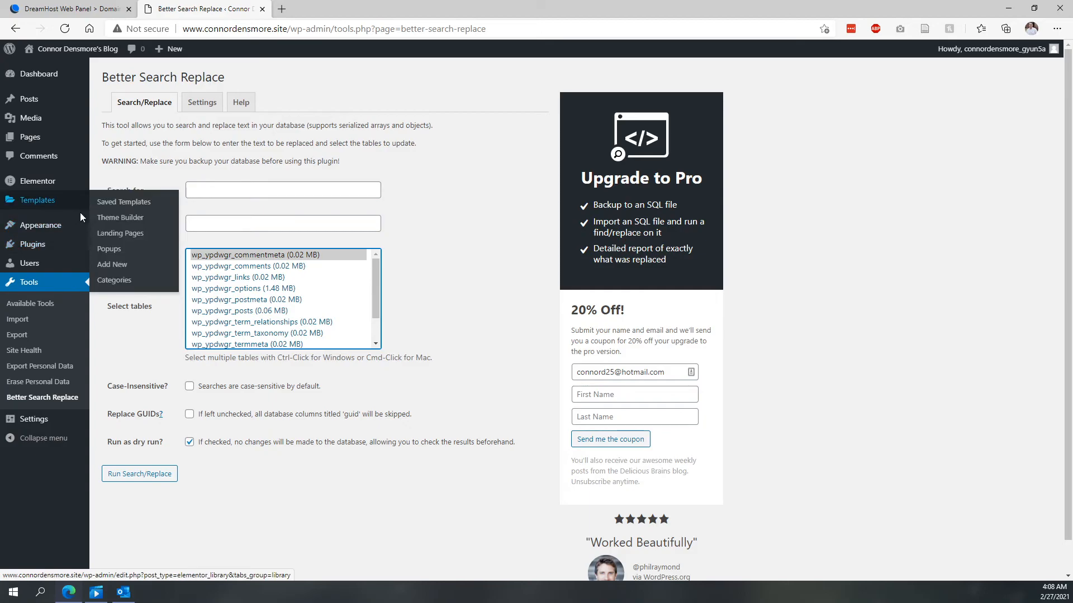
pyautogui.moveTo(62, 213)
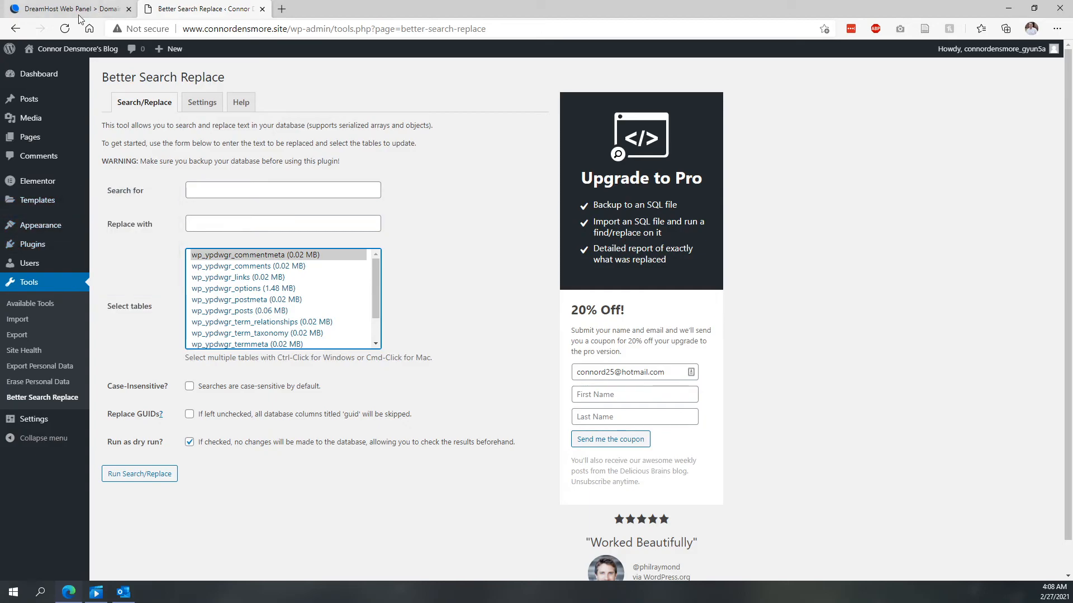
pyautogui.moveTo(64, 49)
pyautogui.click(48, 75)
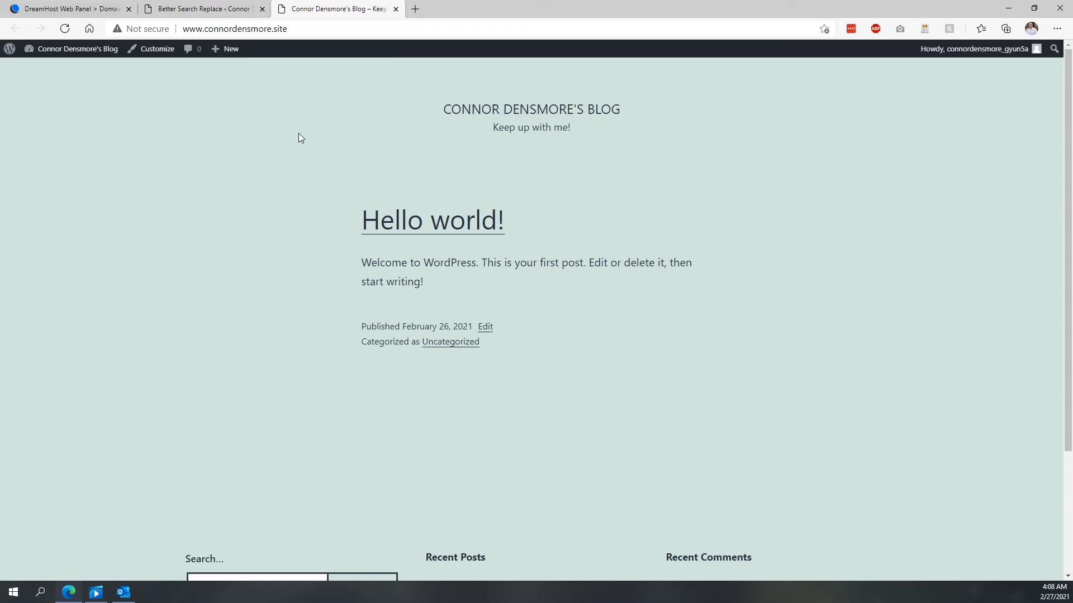
# - Open cmd-designs.com in a new tab and browse its sections down to the About section
pyautogui.click(415, 9)
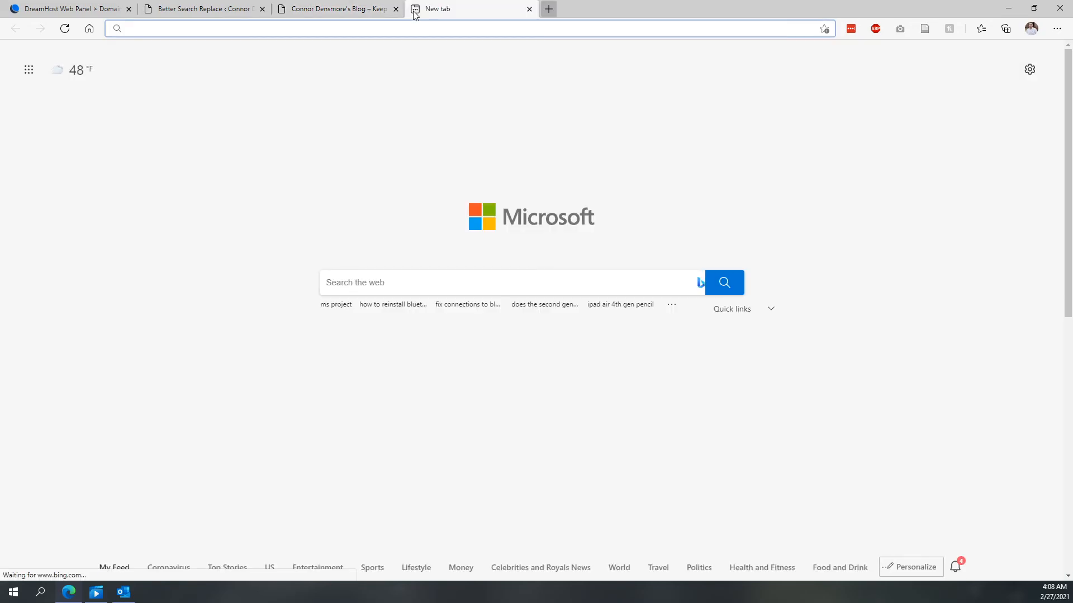
pyautogui.write('cmd-designs.com')
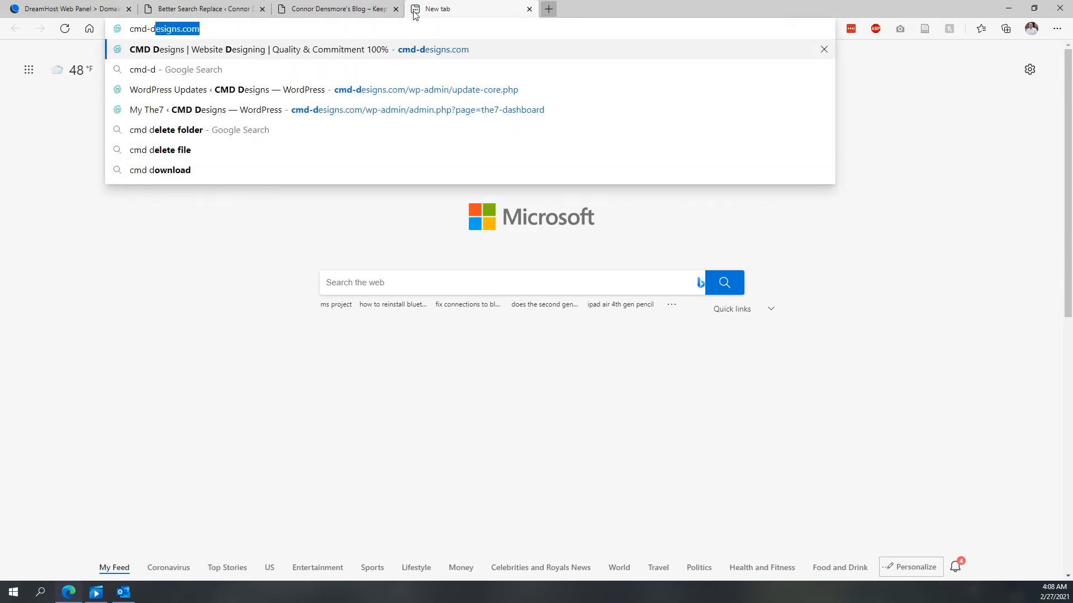
pyautogui.press('Return')
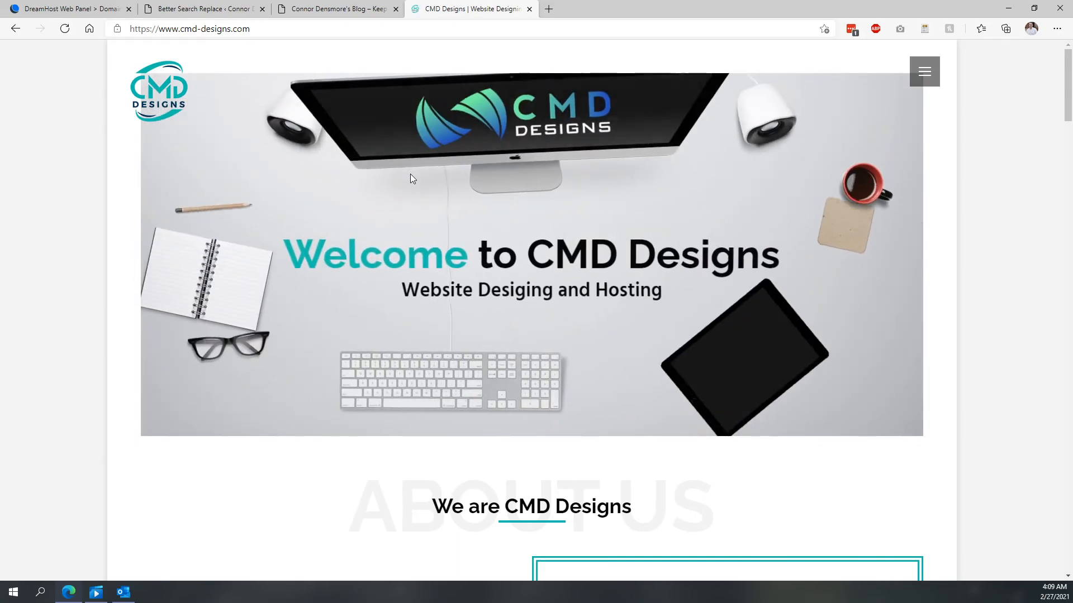
pyautogui.scroll(-10, 391, 192)
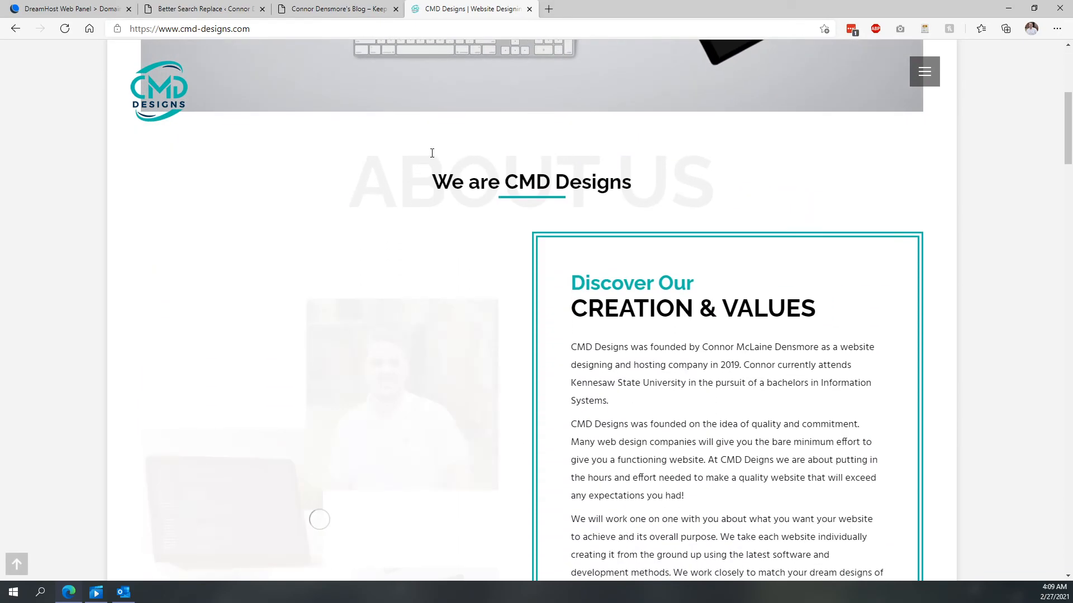
pyautogui.scroll(-10, 495, 147)
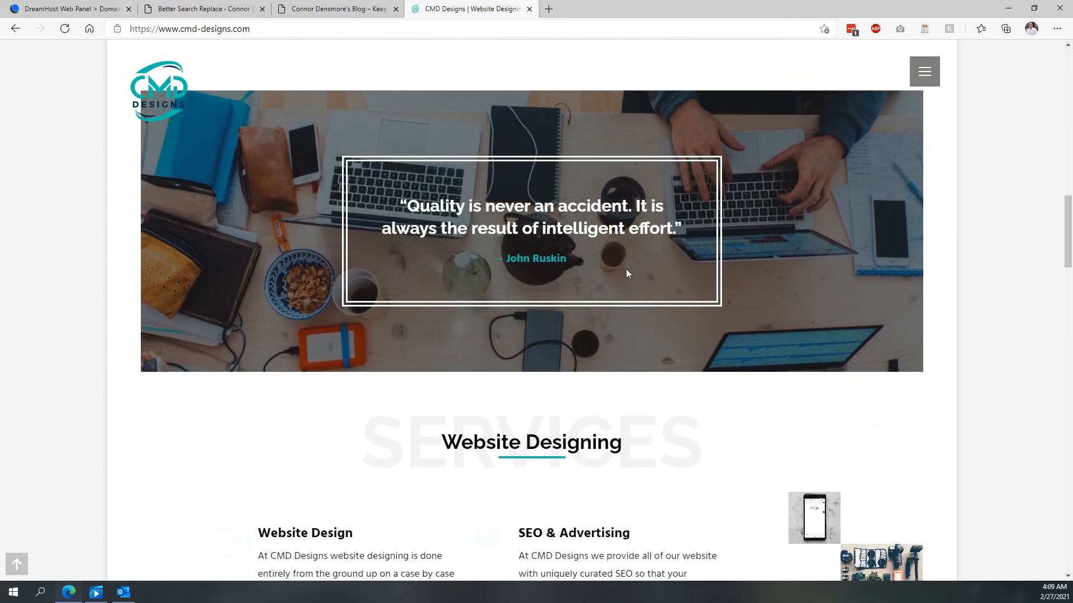
pyautogui.scroll(-15, 709, 265)
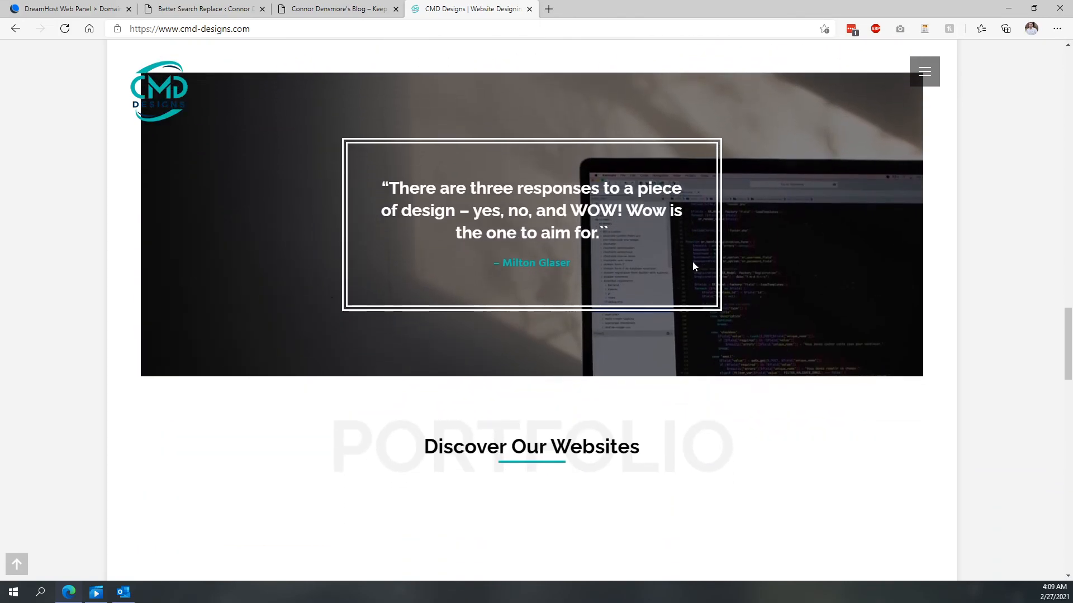
pyautogui.scroll(-15, 692, 267)
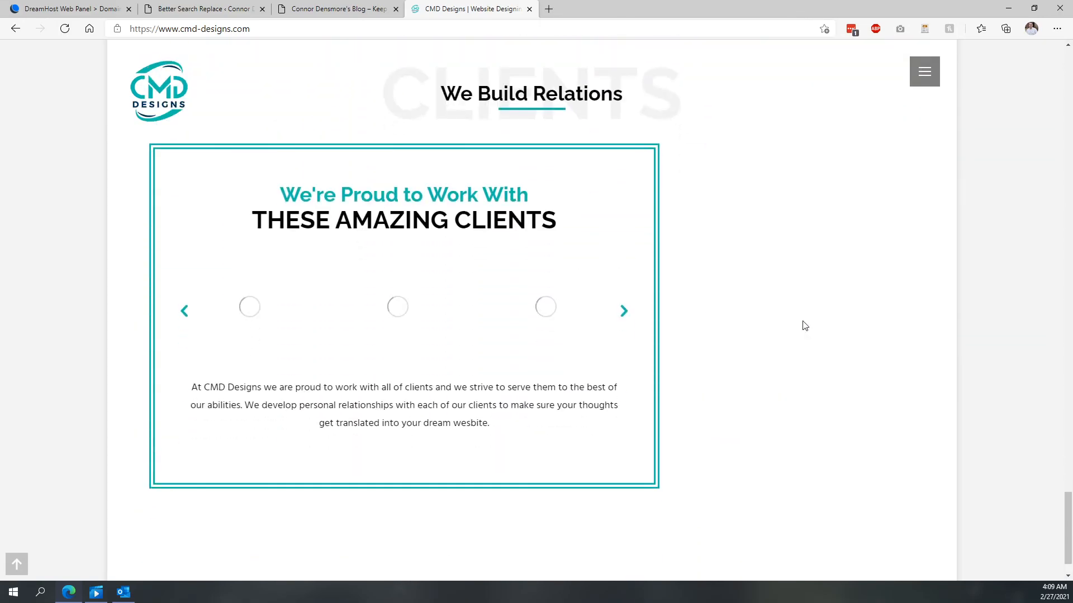
pyautogui.click(925, 71)
pyautogui.click(950, 214)
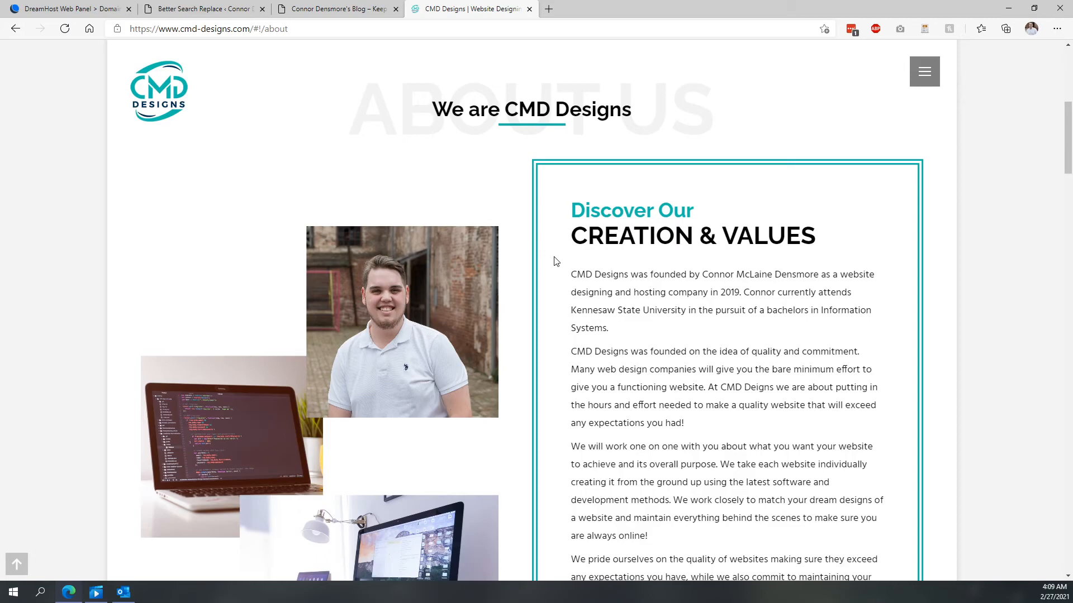
# - Go to cmd-designs.com/wp-admin to open that site's WordPress admin
pyautogui.moveTo(252, 29)
pyautogui.mouseDown()
pyautogui.moveTo(321, 28)
pyautogui.moveTo(254, 19)
pyautogui.mouseUp()
pyautogui.click(321, 29)
pyautogui.scroll(7, 321, 111)
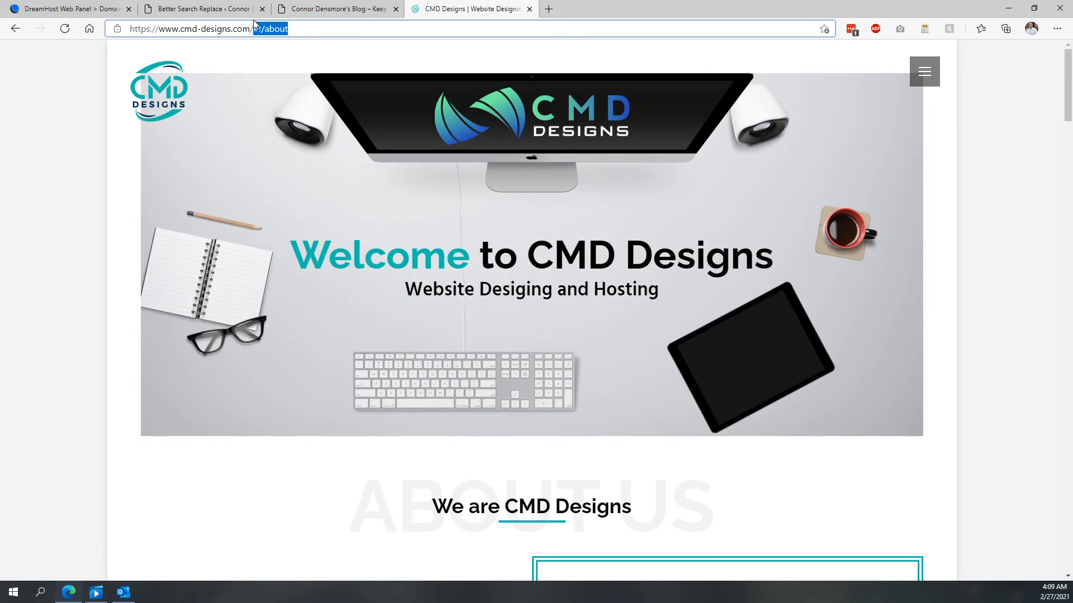
pyautogui.write('wp-admin')
pyautogui.press('Return')
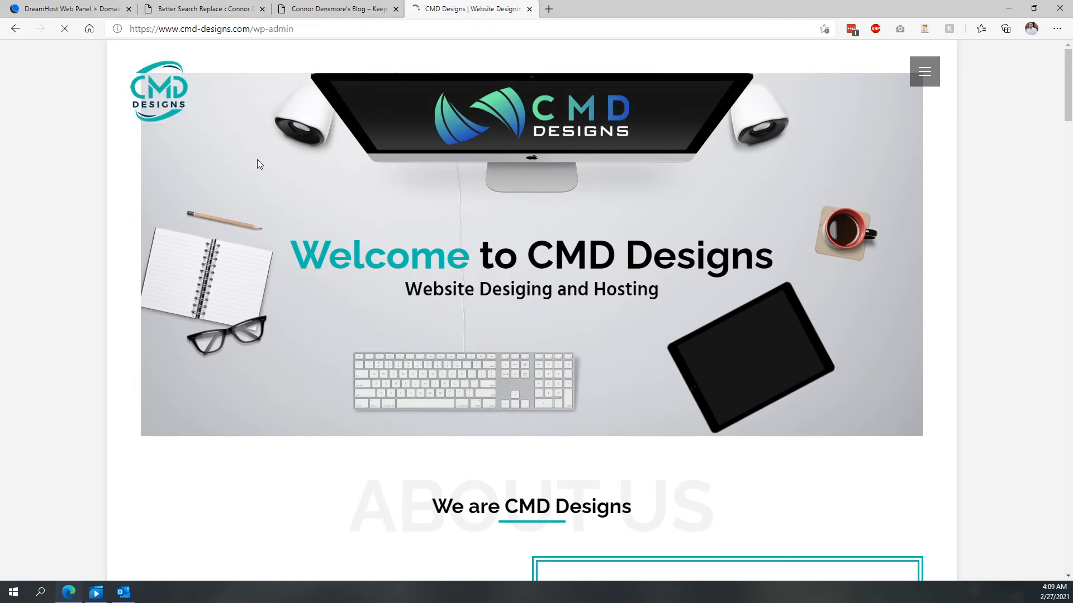
# - Open the blog's WordPress Dashboard from the site name menu in the blog tab
pyautogui.click(276, 7)
pyautogui.moveTo(40, 48)
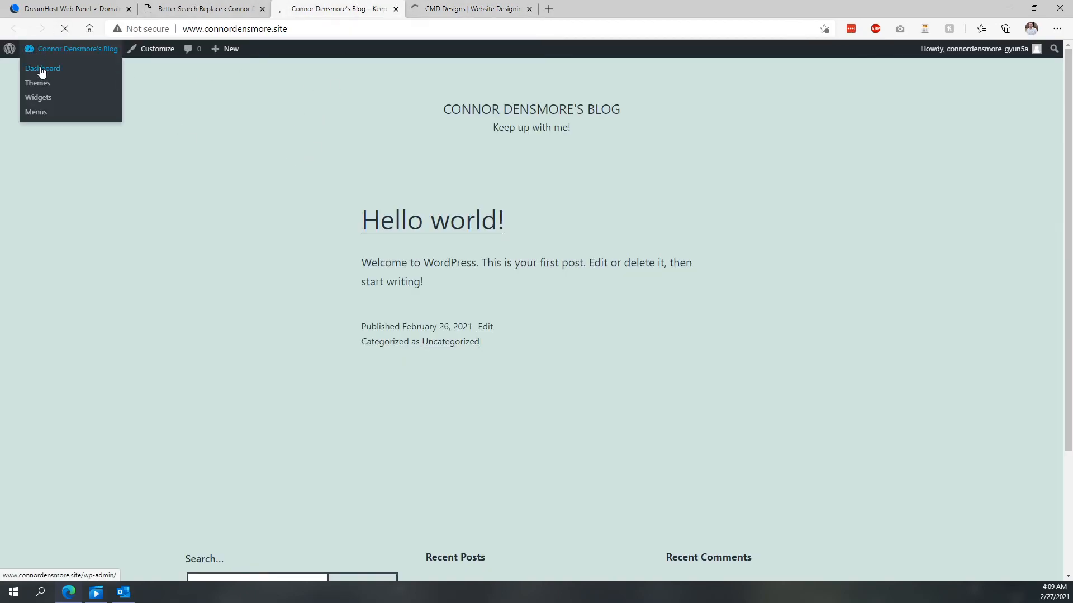
pyautogui.click(42, 73)
# - Log in to the CMD Designs WordPress admin with the saved username and password
pyautogui.click(472, 8)
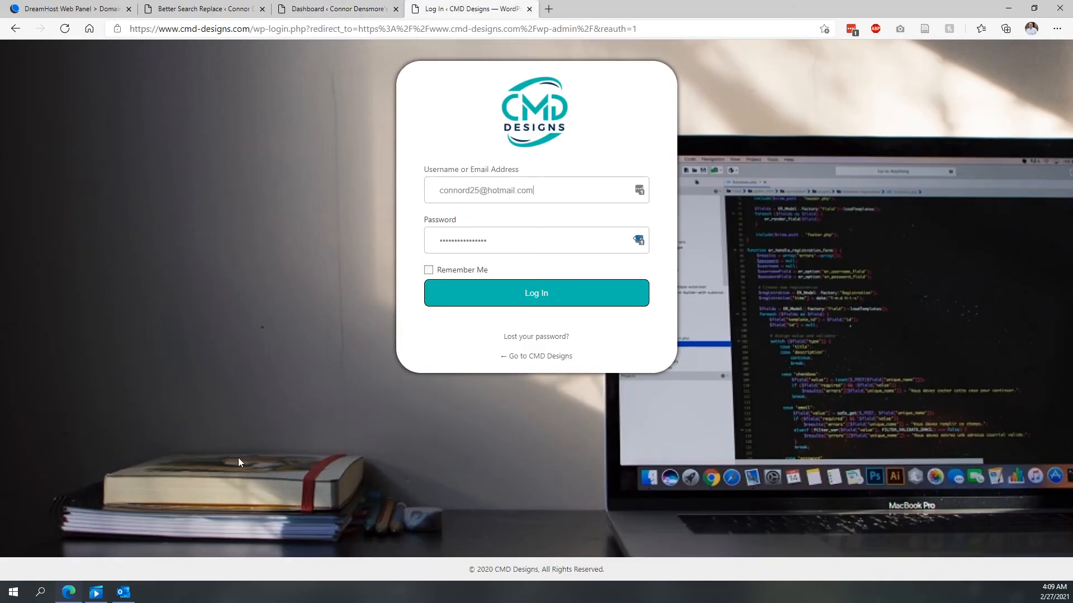
pyautogui.click(503, 300)
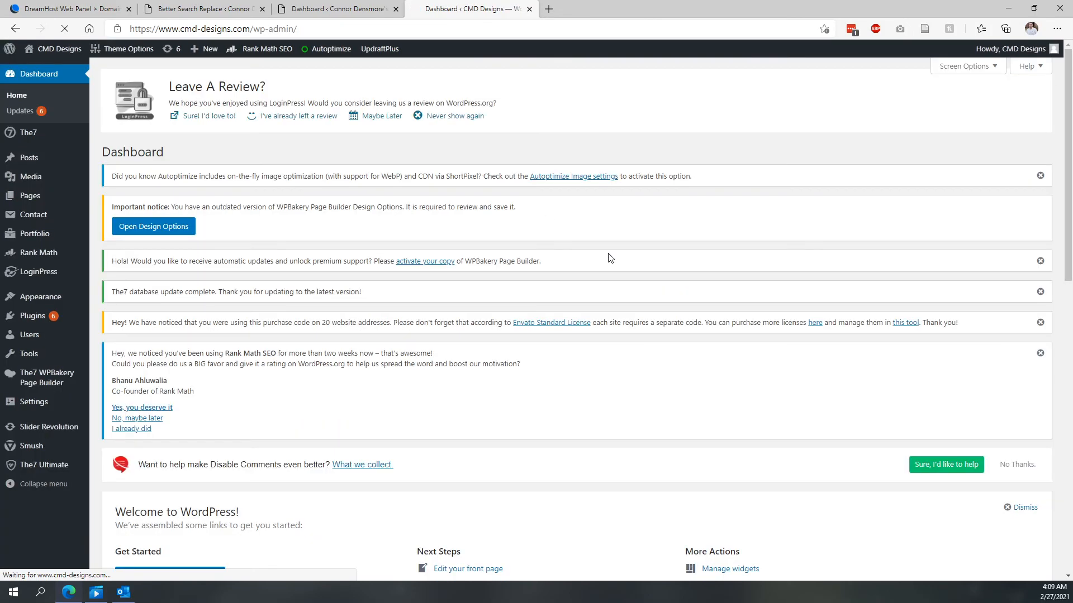
# - Compare the blog's dashboard with the CMD Designs dashboard and browse the CMD Designs installed plugins list
pyautogui.click(335, 8)
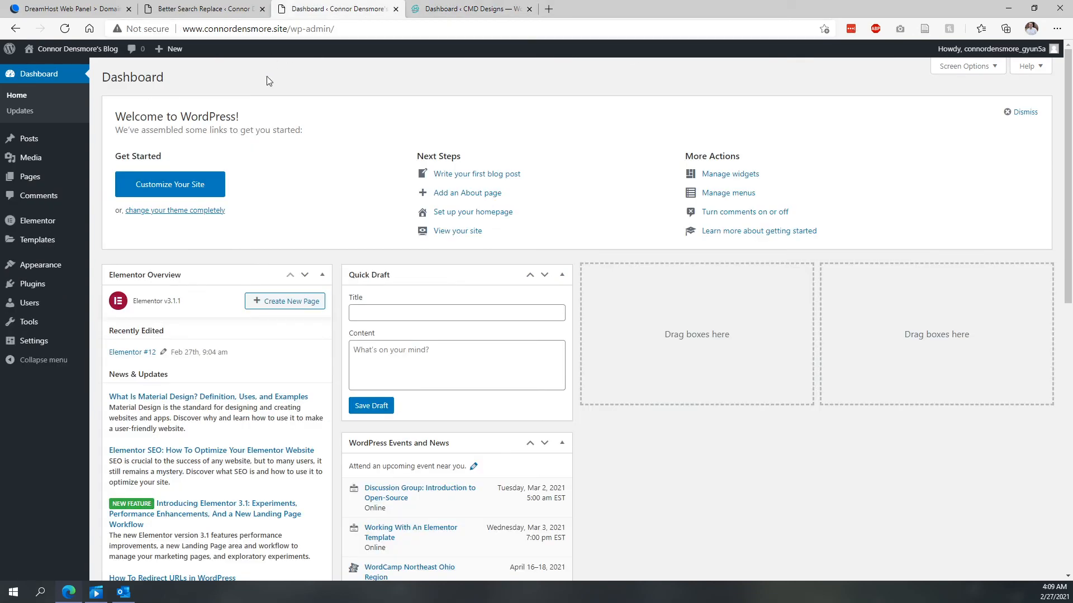
pyautogui.click(473, 9)
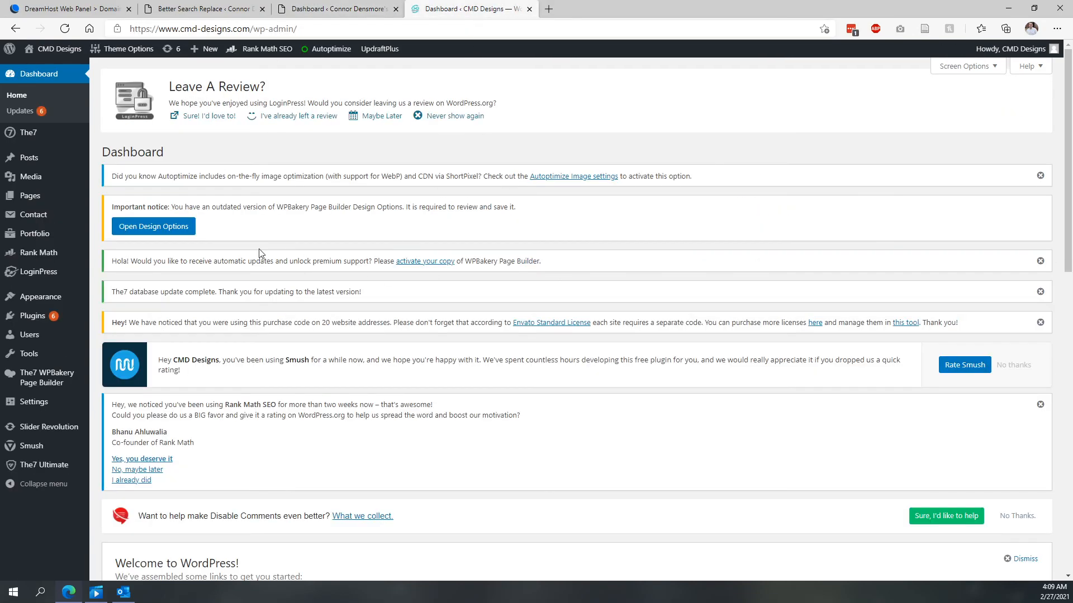
pyautogui.click(52, 324)
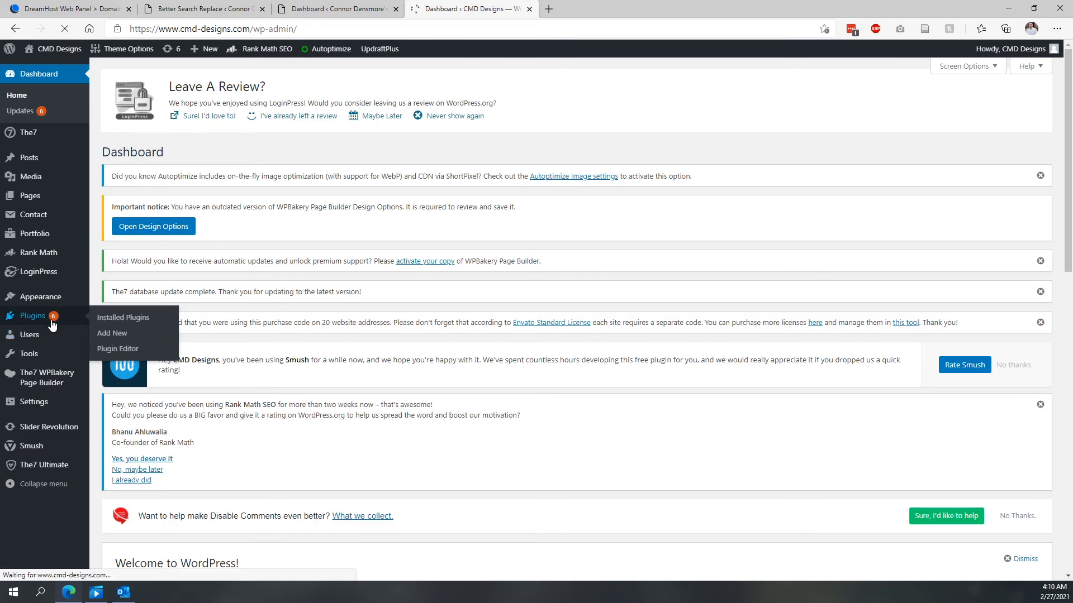
pyautogui.scroll(-10, 278, 289)
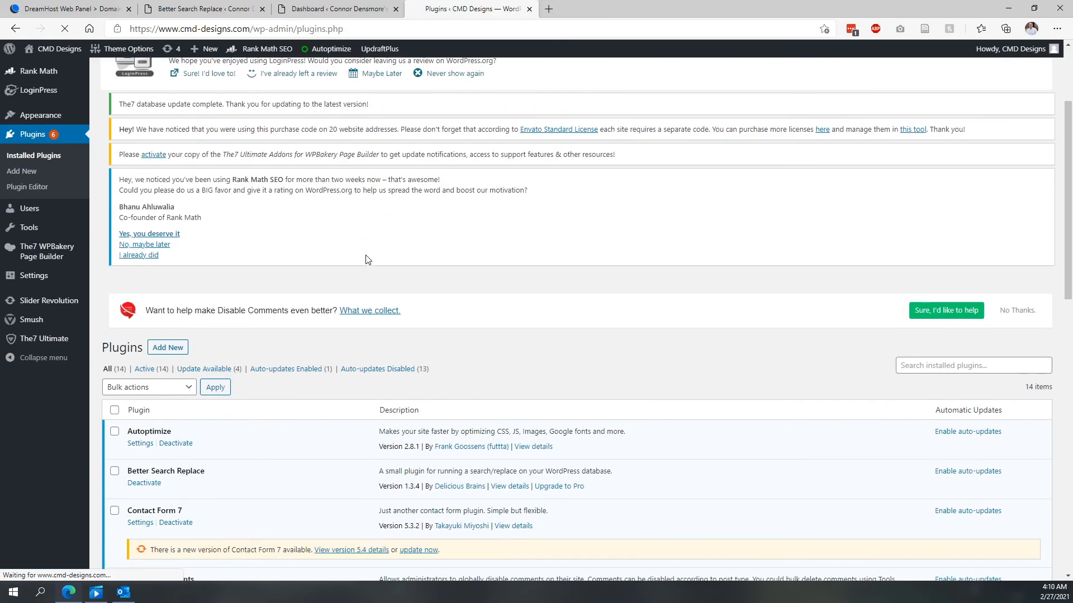
pyautogui.scroll(-5, 277, 288)
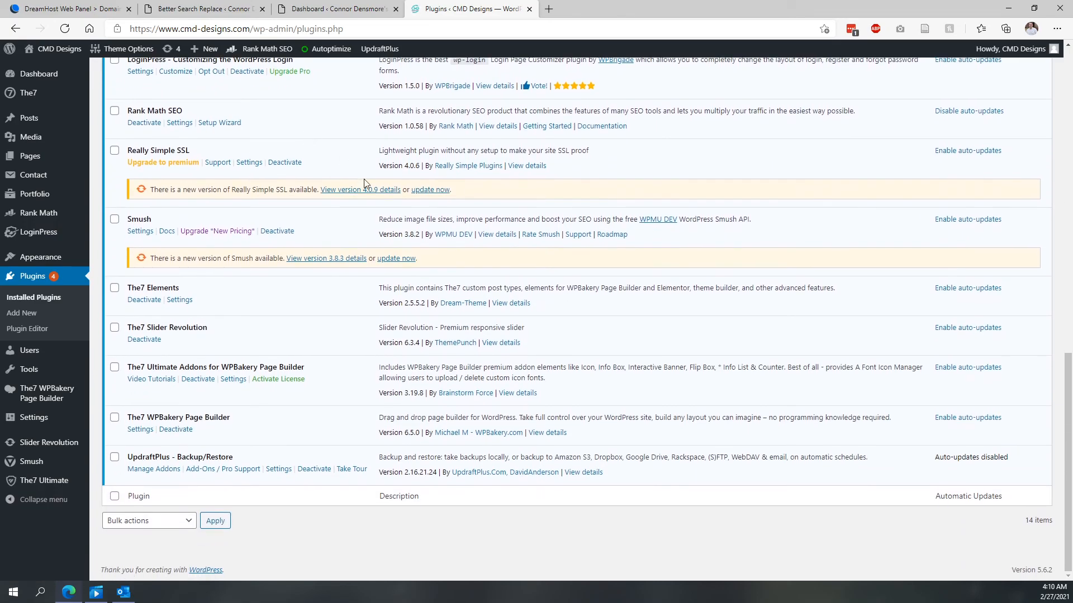
pyautogui.scroll(9, 301, 347)
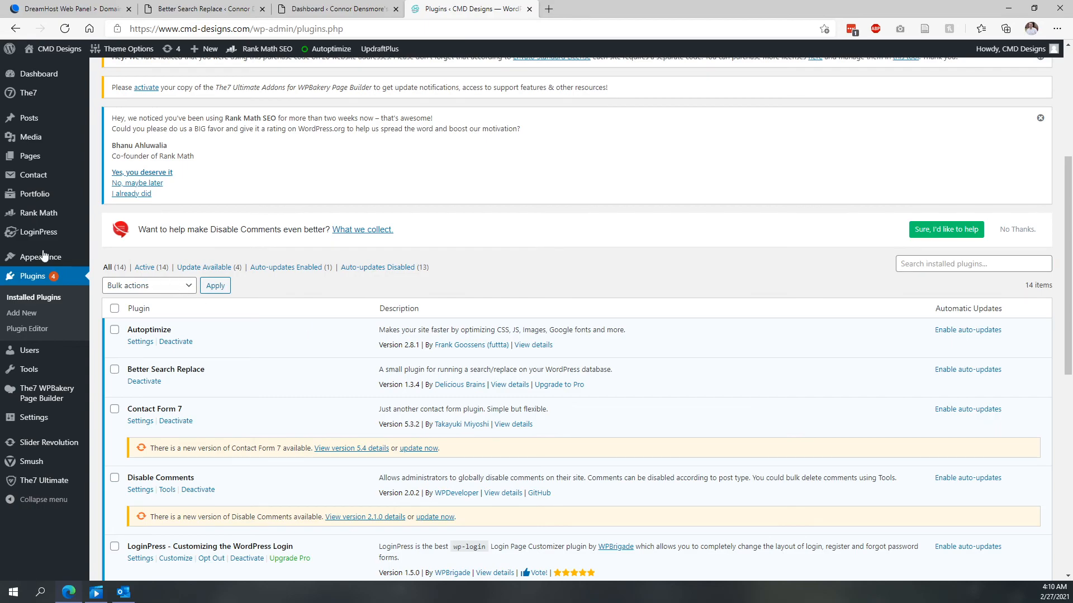
# - Browse the CMD Designs Add Plugins page, then return to the blog's Better Search Replace tab
pyautogui.click(25, 315)
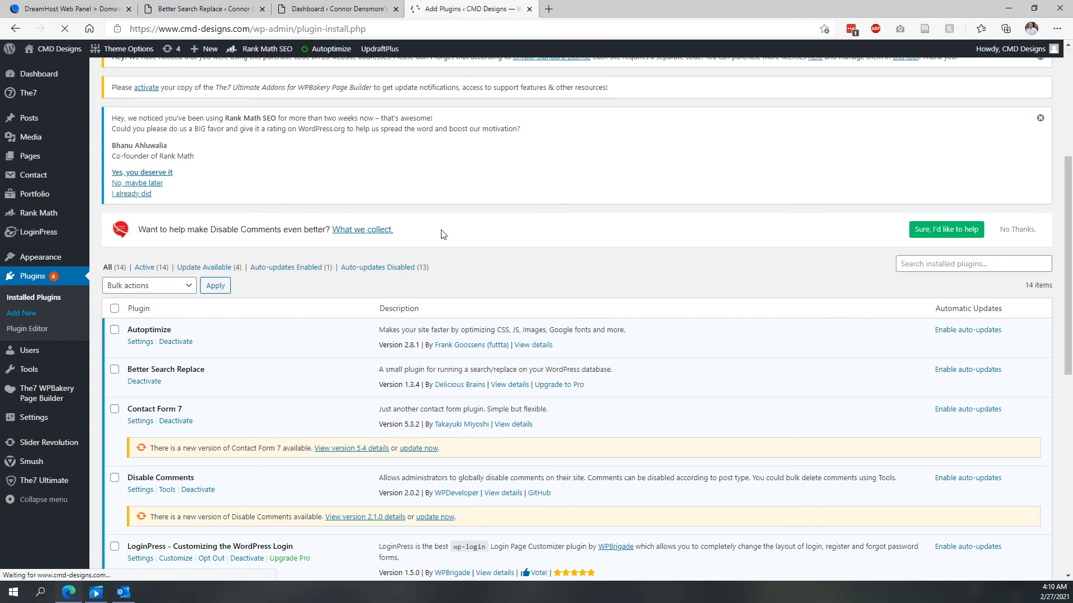
pyautogui.scroll(-3, 443, 234)
pyautogui.scroll(-8, 443, 234)
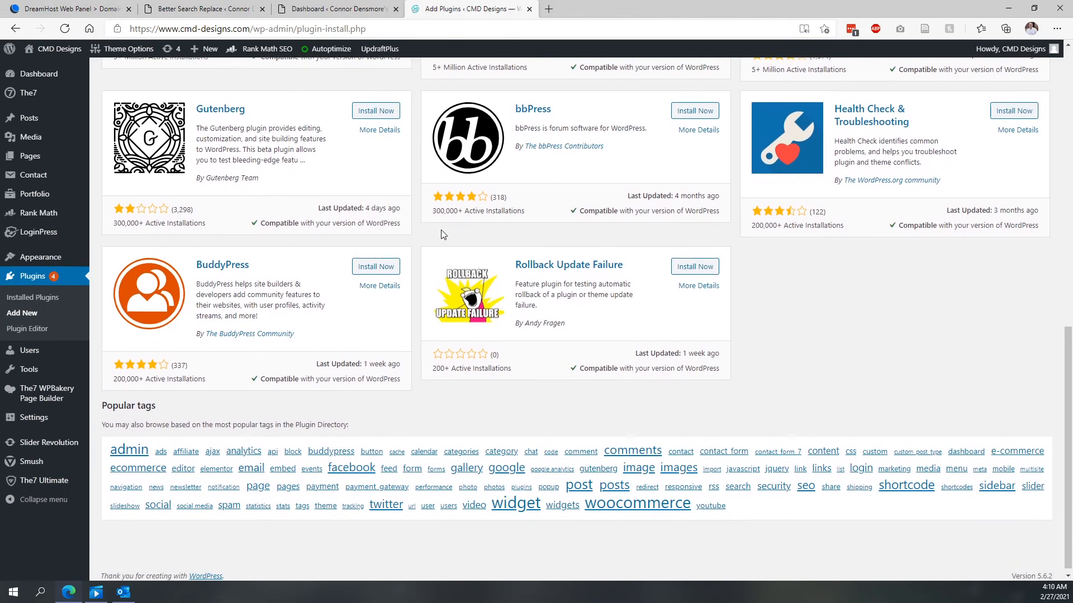
pyautogui.scroll(9, 445, 224)
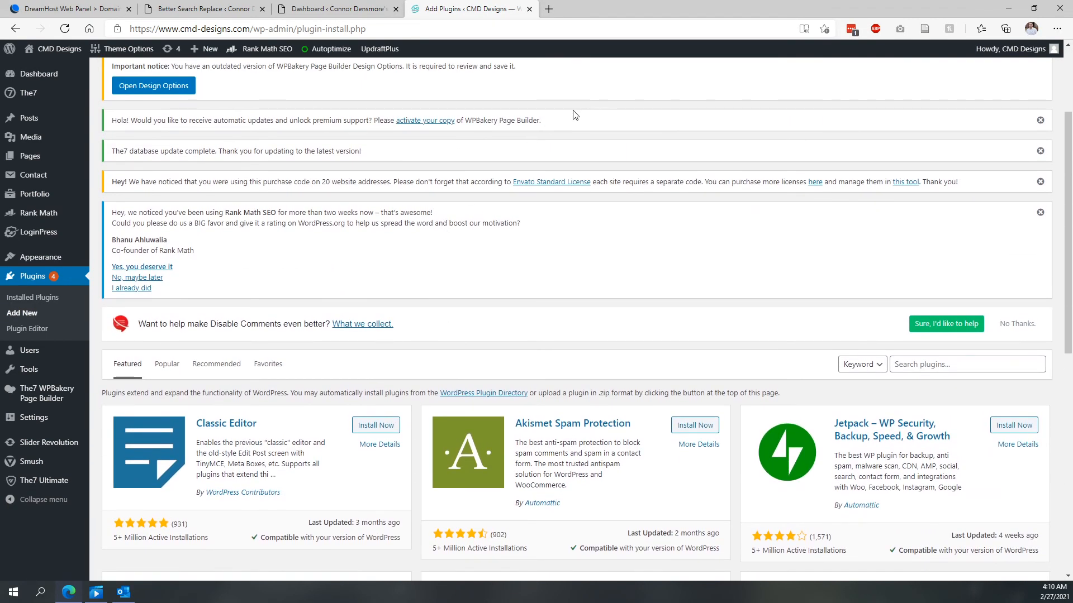
pyautogui.click(204, 9)
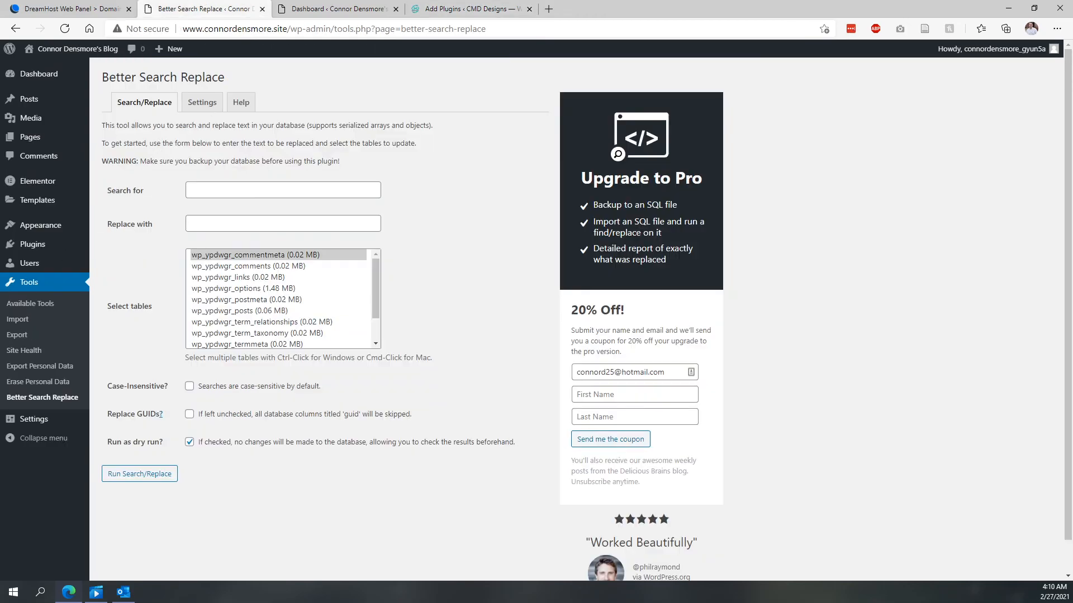